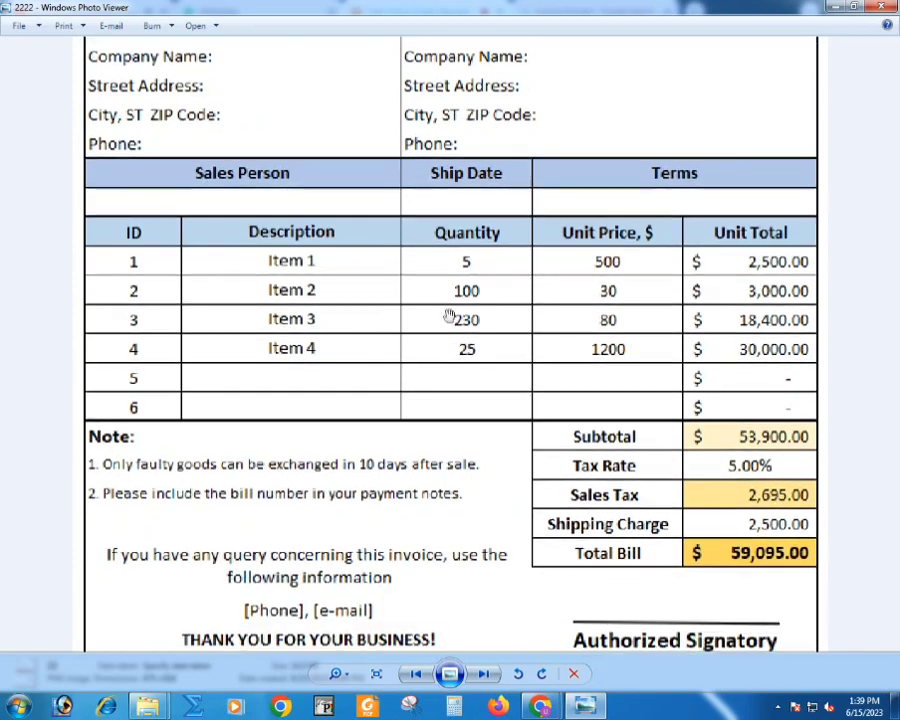
- Examine the sample invoice images, comparing their company headers, item tables, tax lines and total sections
scroll(484, 438, down, 1)
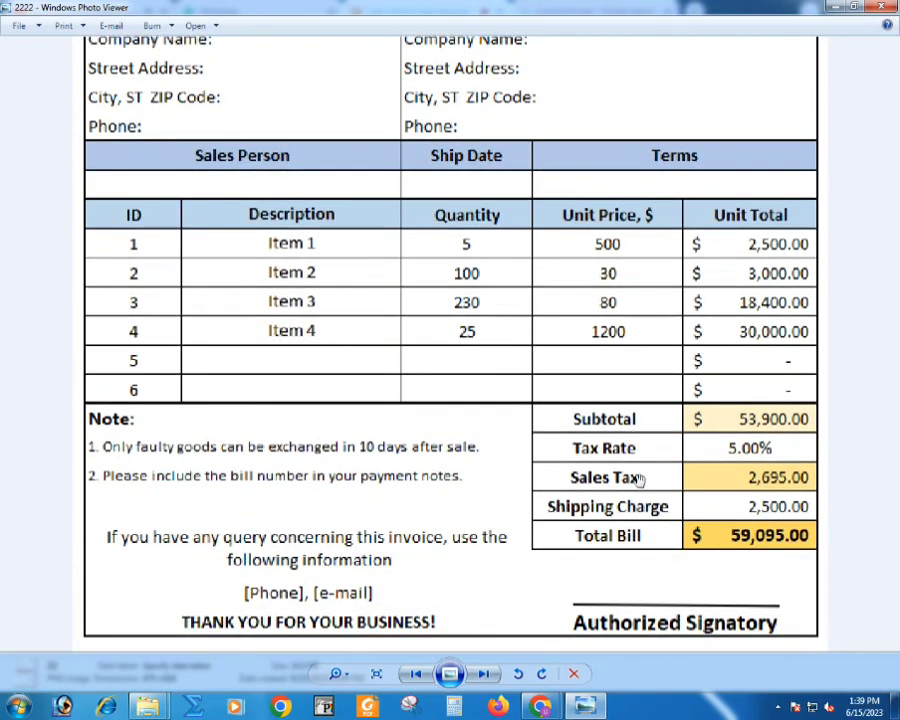
scroll(515, 395, down, 3)
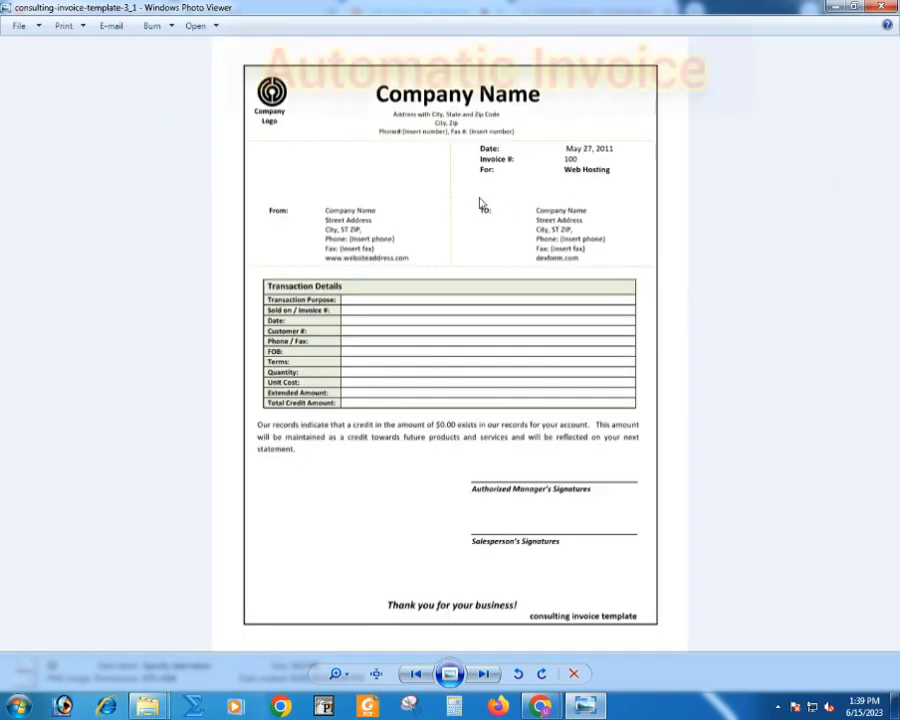
scroll(466, 196, up, 3)
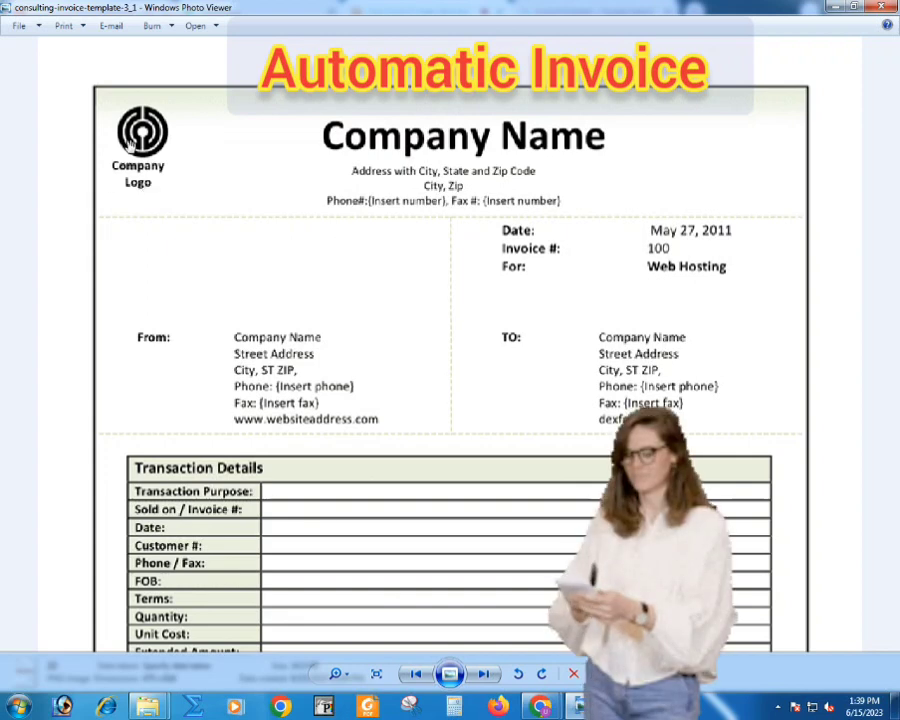
scroll(448, 434, down, 3)
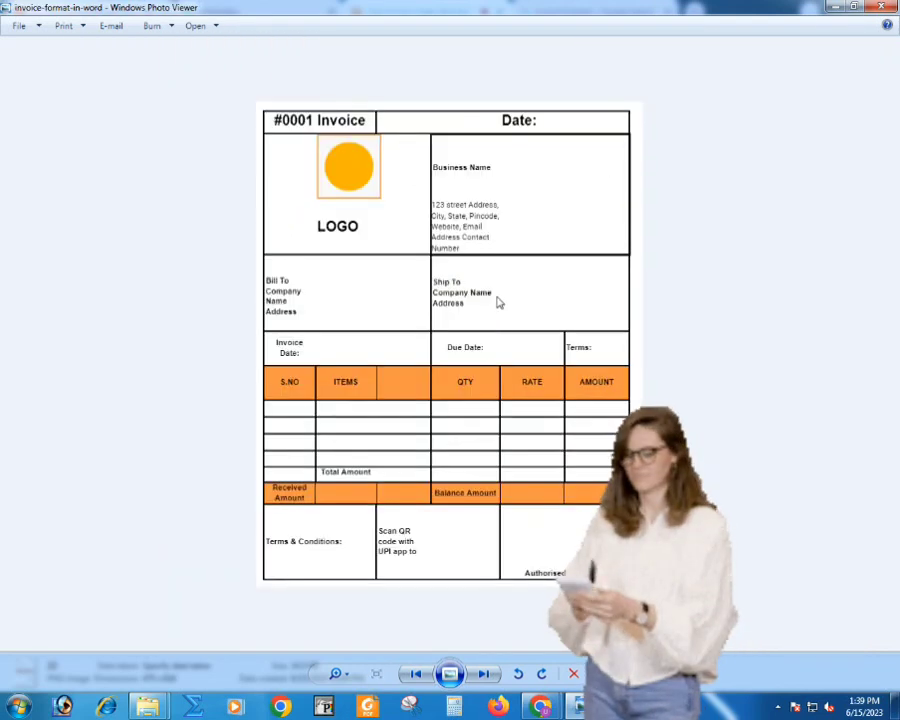
scroll(496, 300, up, 2)
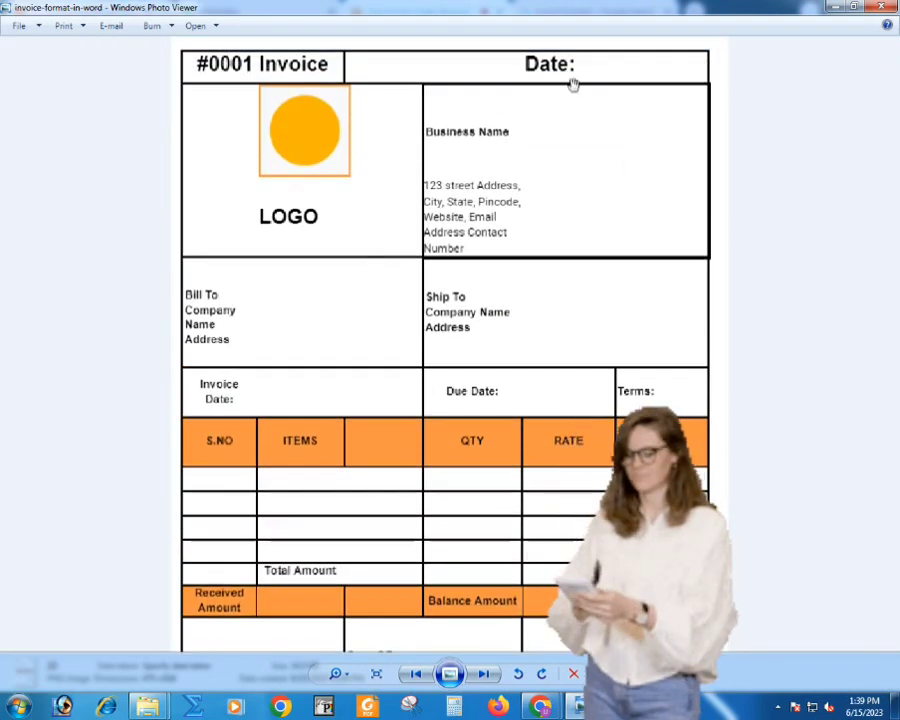
scroll(464, 442, down, 3)
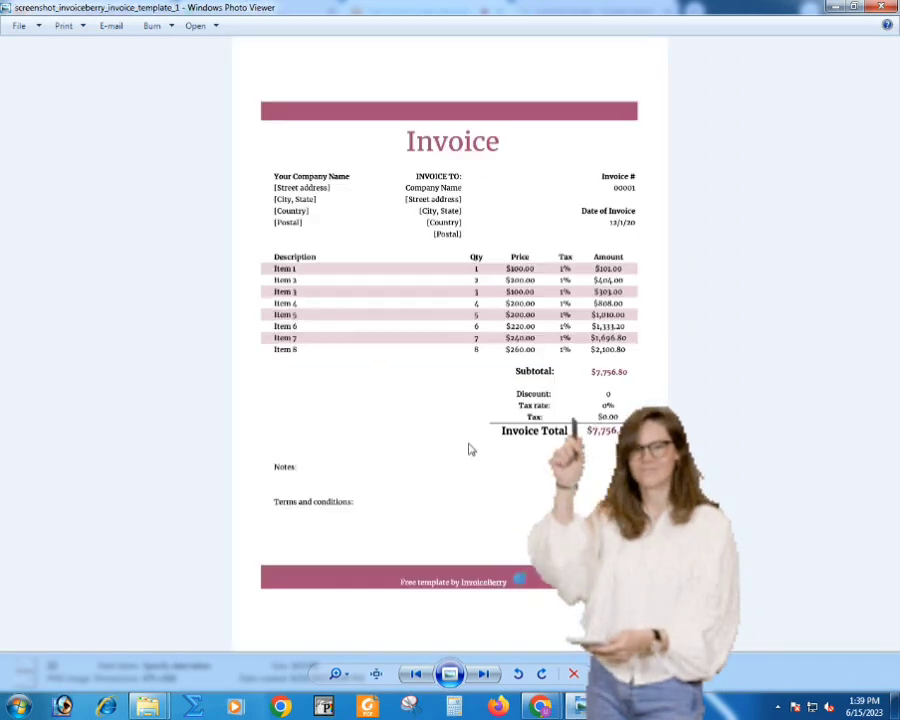
scroll(446, 209, up, 2)
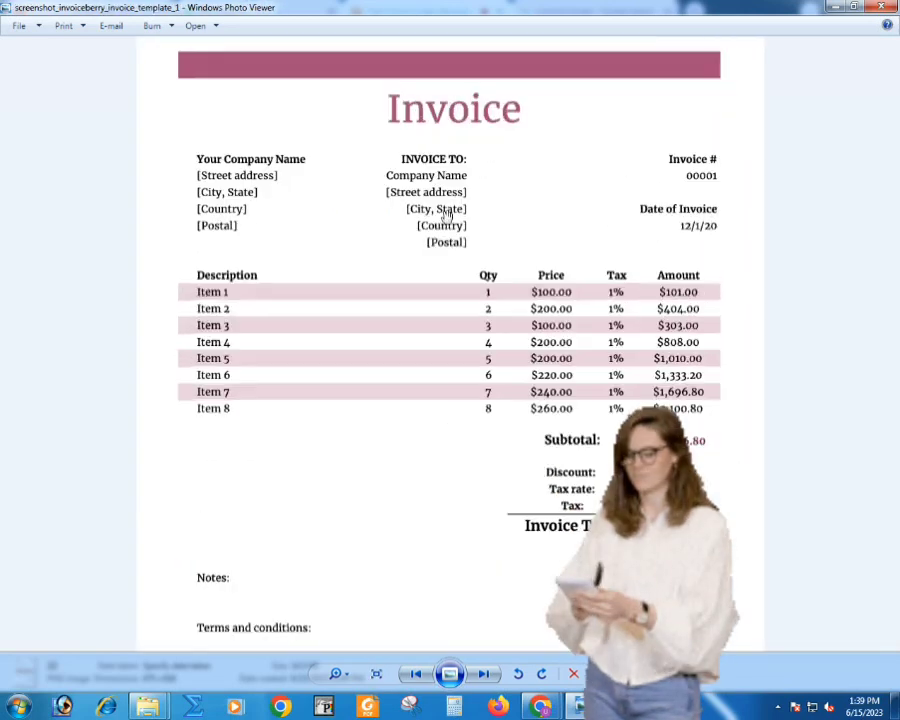
scroll(630, 383, down, 3)
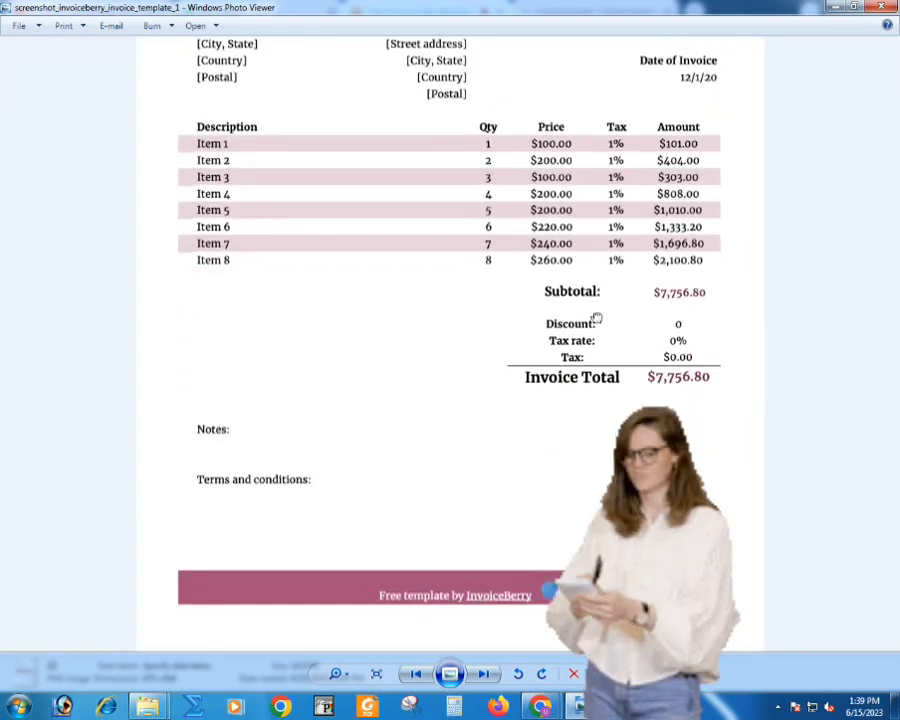
drag(404, 271, 442, 346)
key(Right)
scroll(424, 299, up, 2)
scroll(424, 300, up, 1)
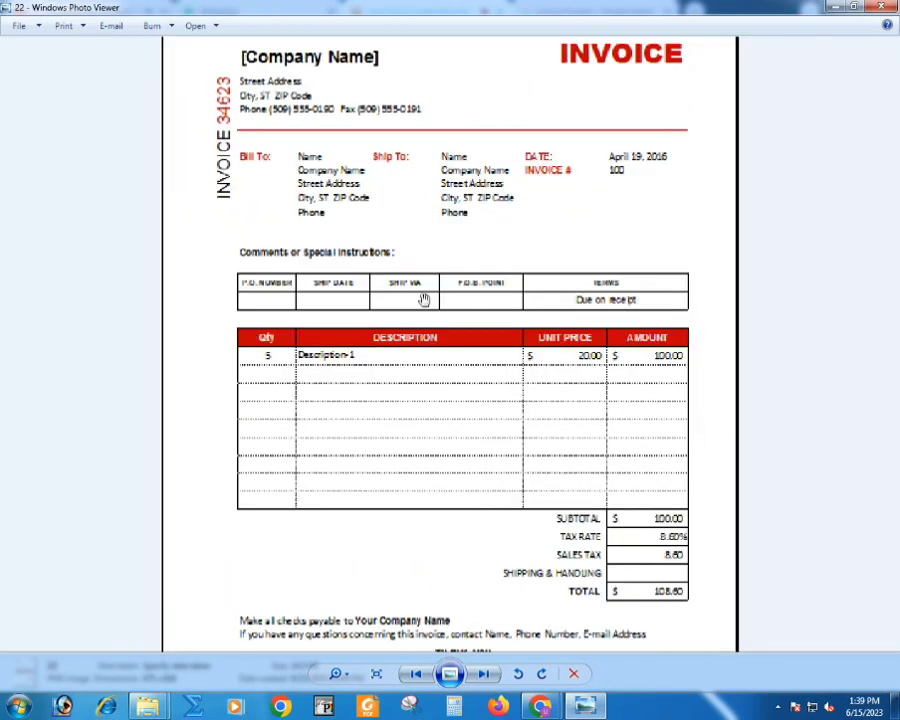
key(Right)
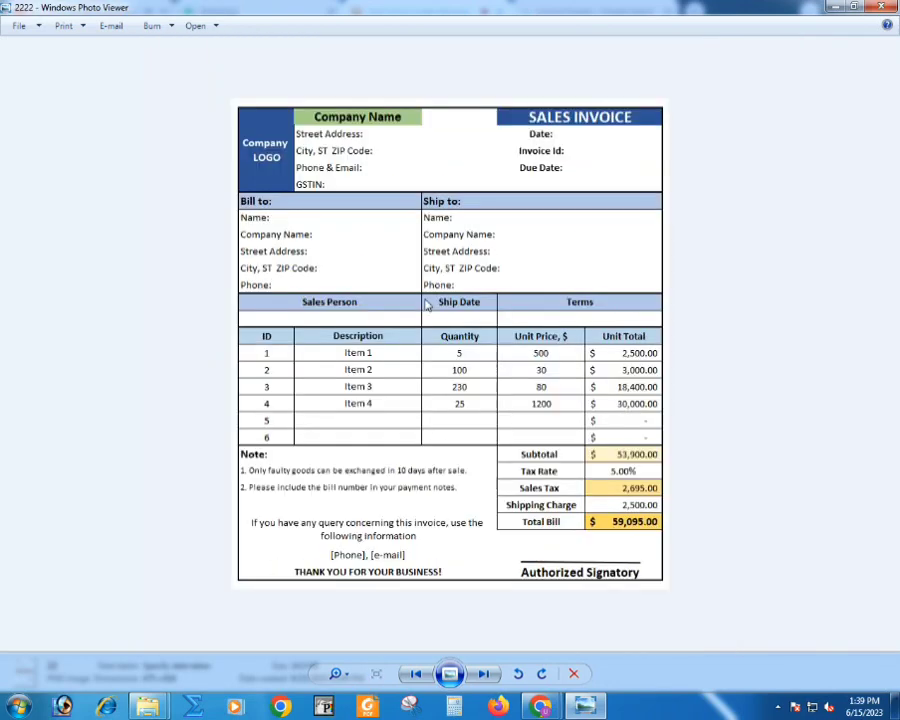
- Open Microsoft Excel 2010 with a blank workbook and dismiss the Office activation wizard
click(8, 707)
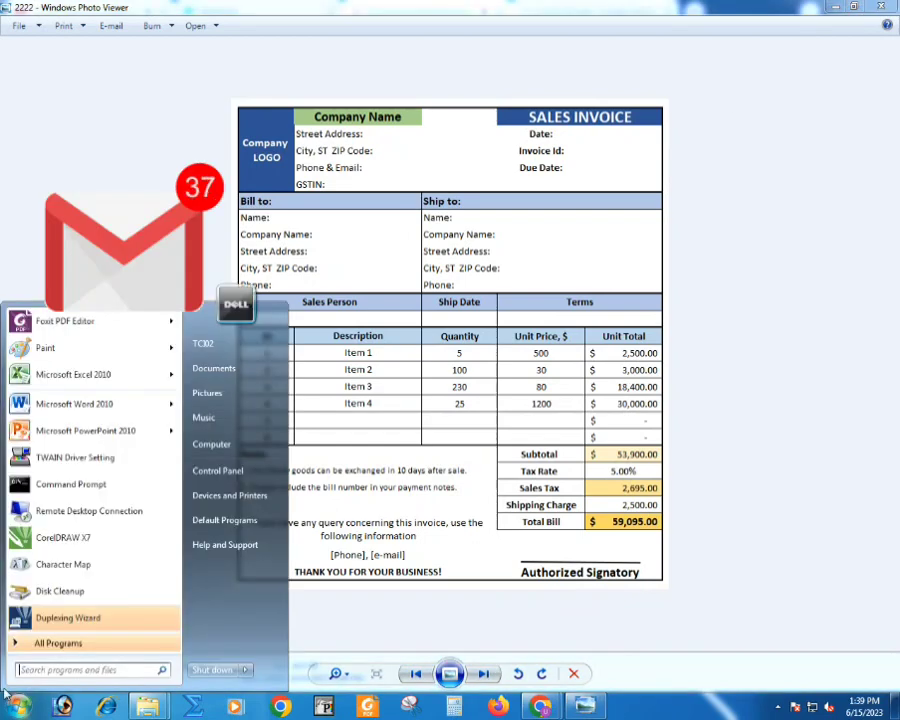
click(66, 377)
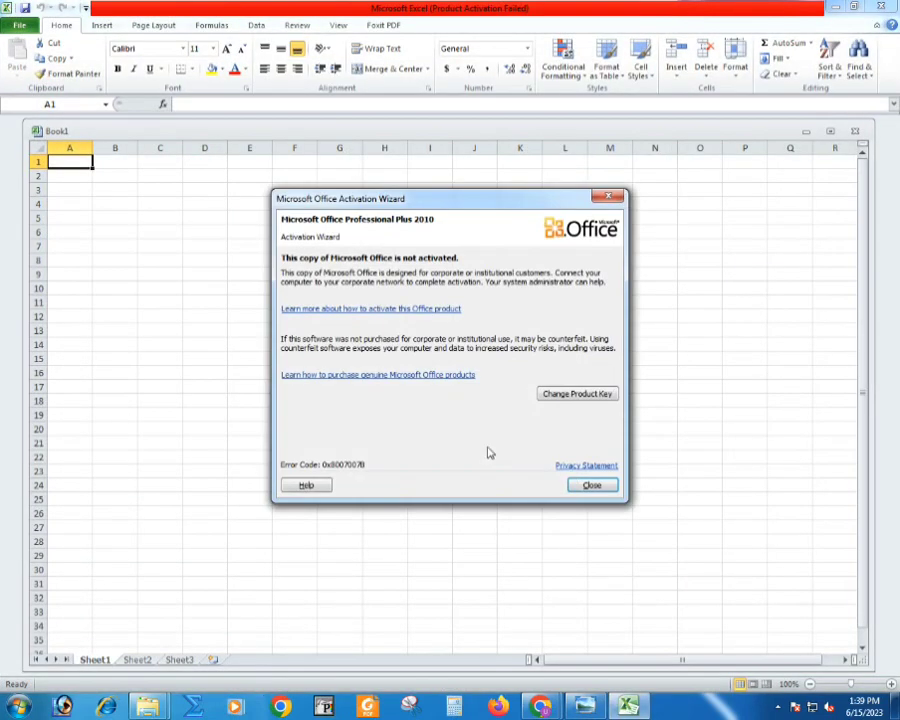
click(592, 485)
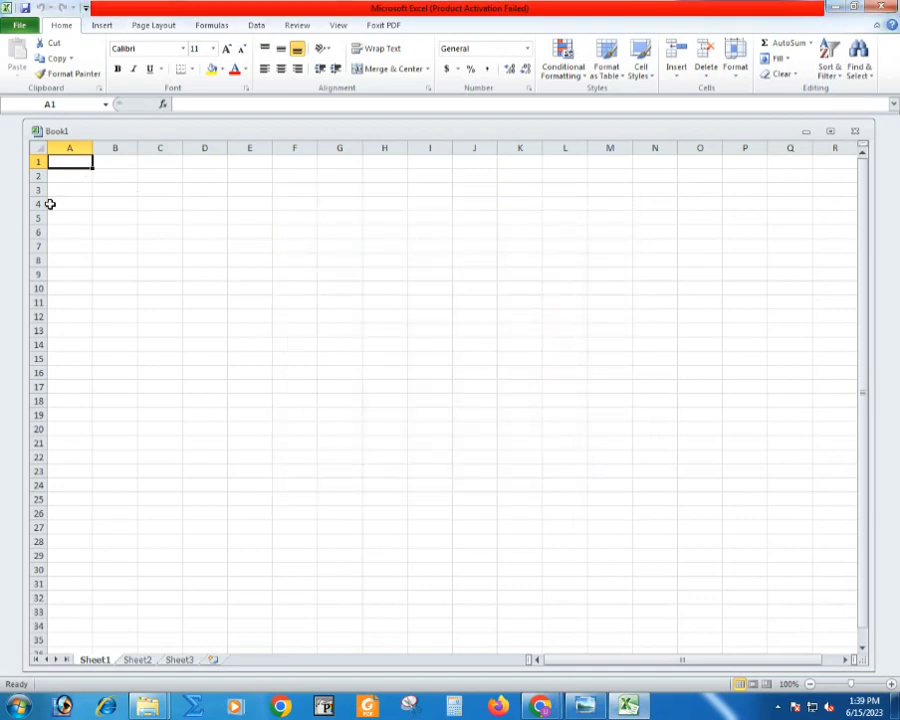
- Insert the picture 2222 from New folder (2) in the desktop's MAIL MERGE folder and move it clear of columns A to H
click(101, 28)
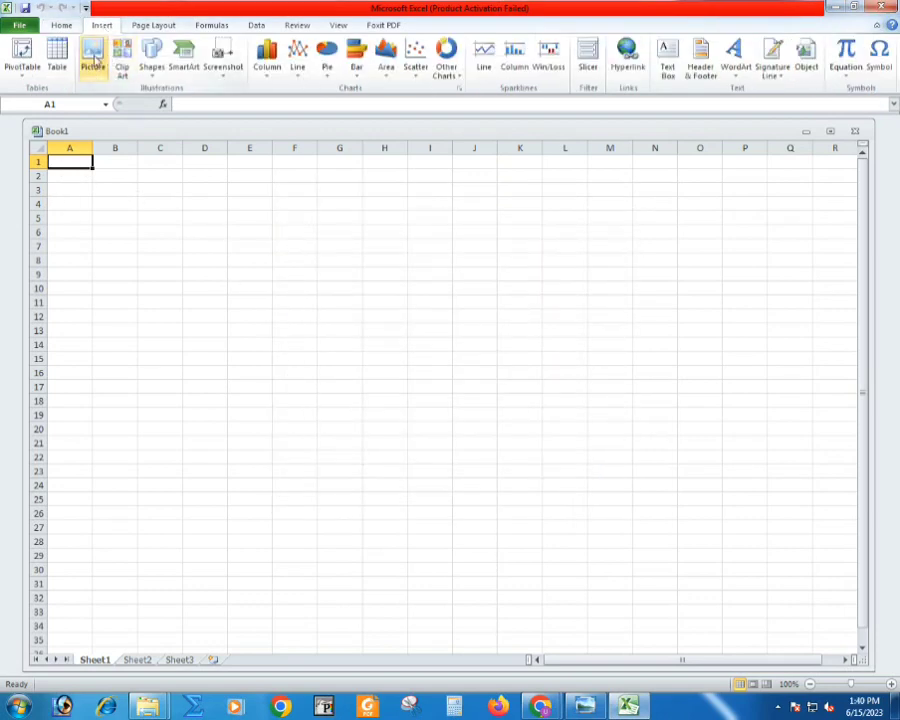
click(94, 55)
click(70, 125)
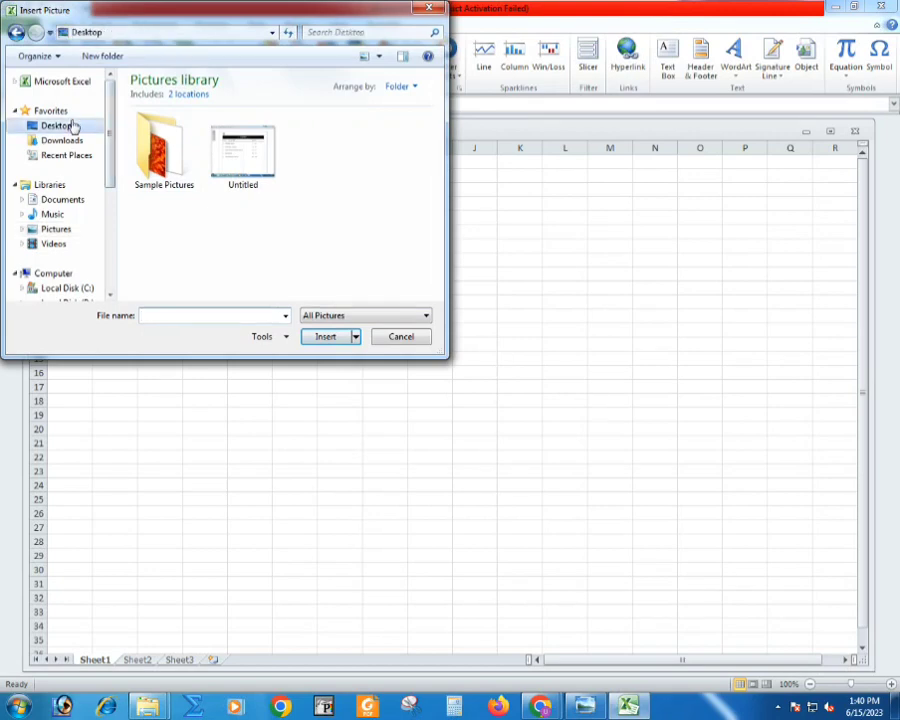
scroll(212, 212, down, 5)
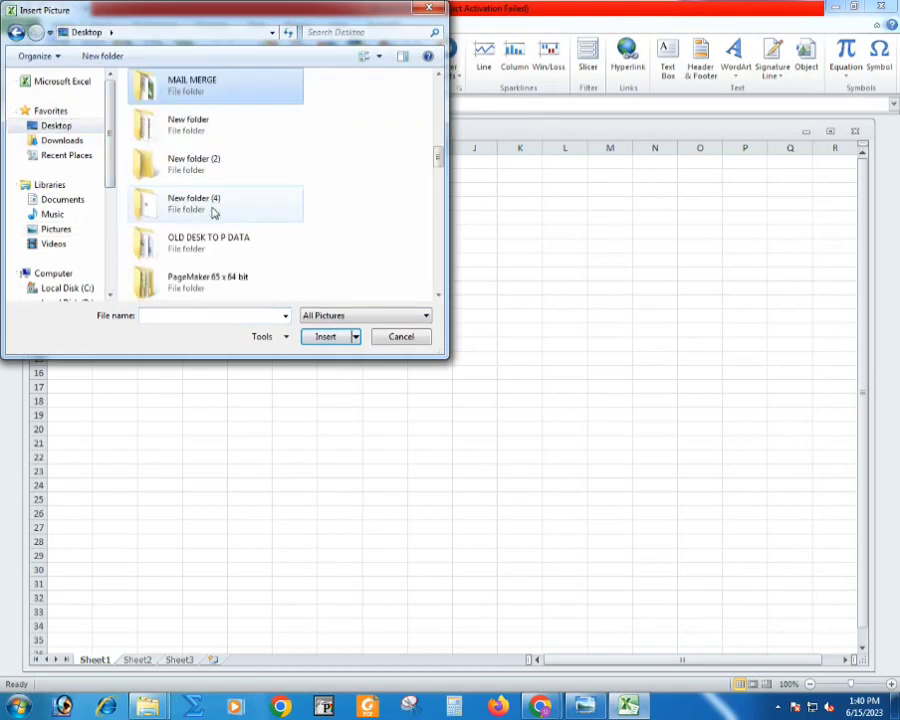
key(Return)
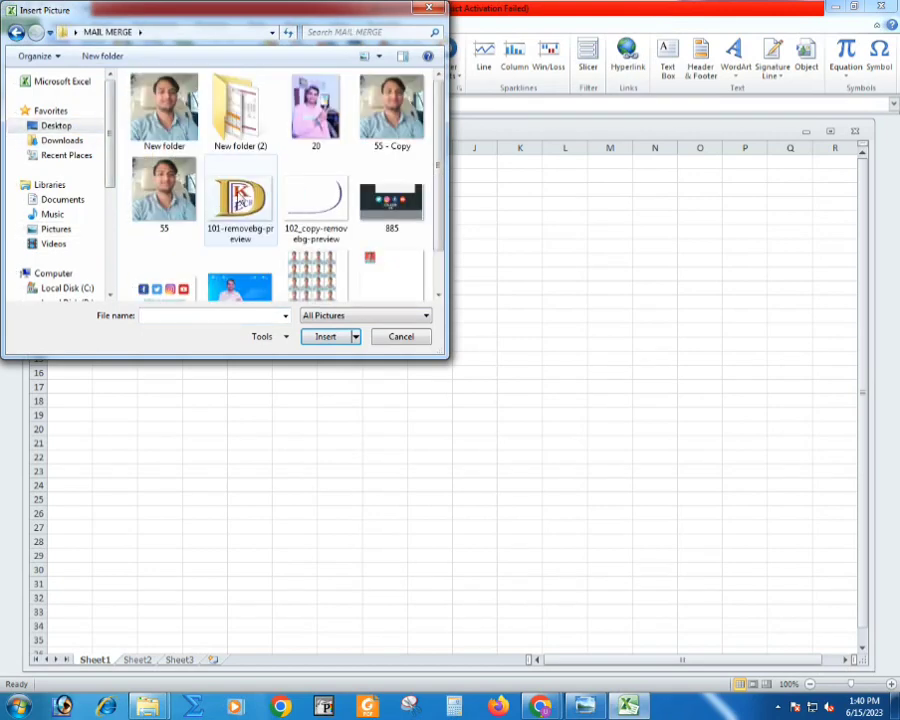
double_click(240, 110)
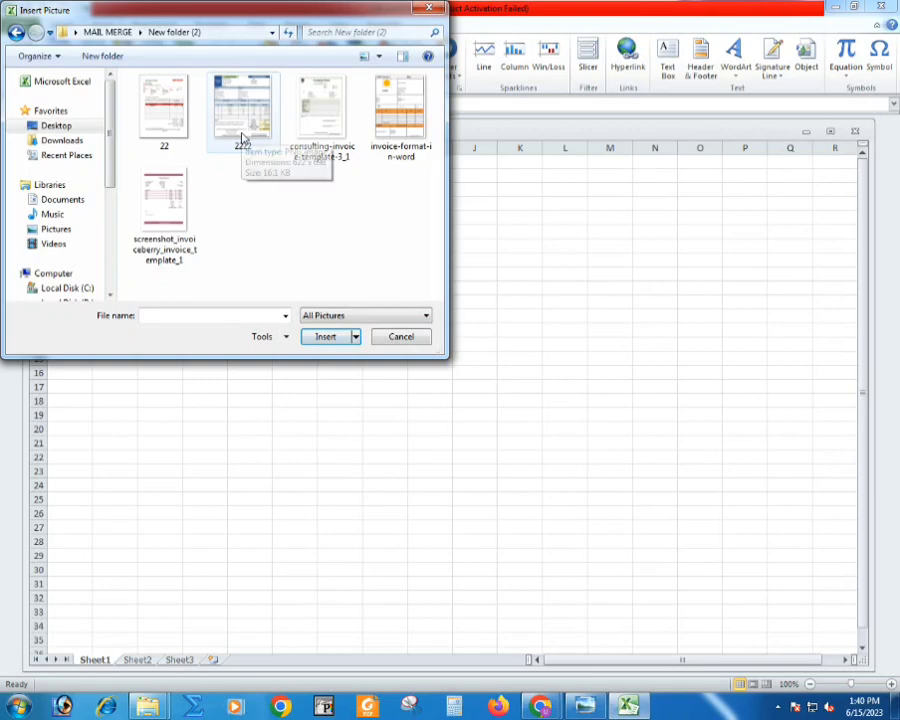
click(242, 137)
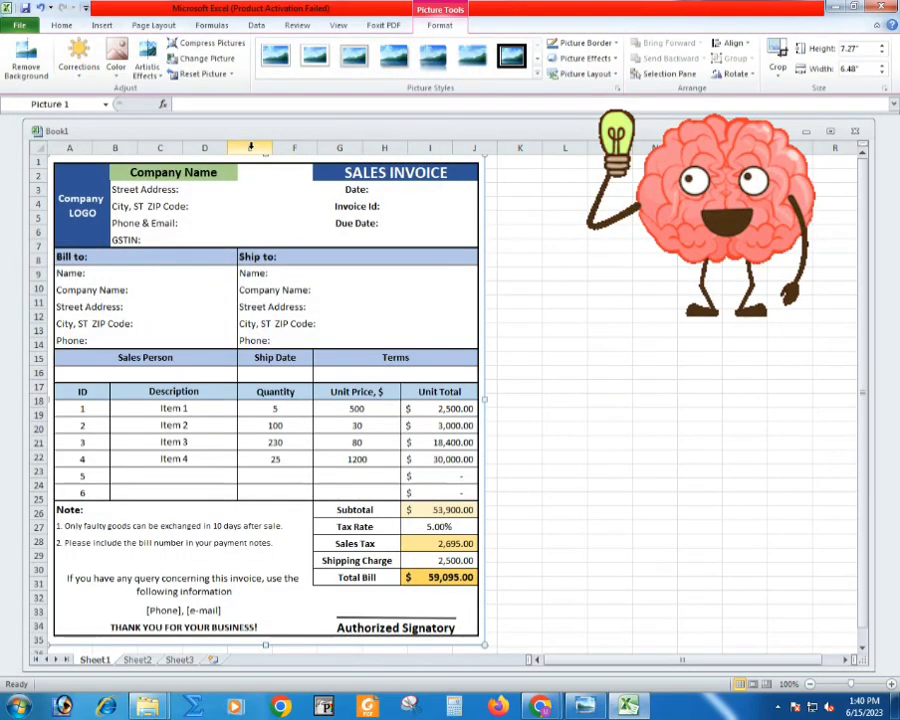
drag(234, 290, 620, 289)
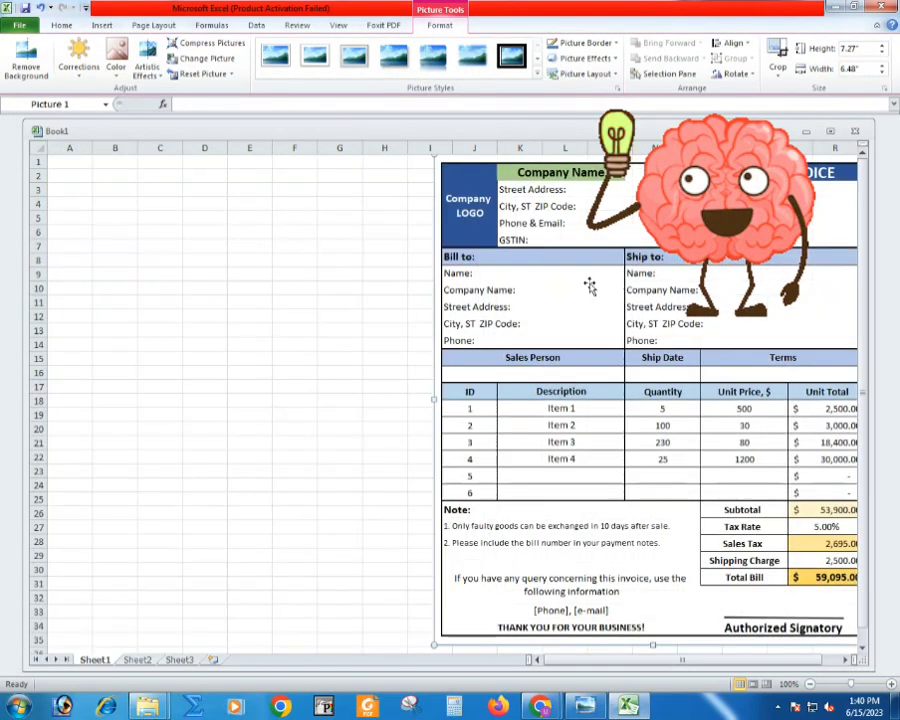
- Merge and center cells A1:A5 as the company logo block
click(76, 167)
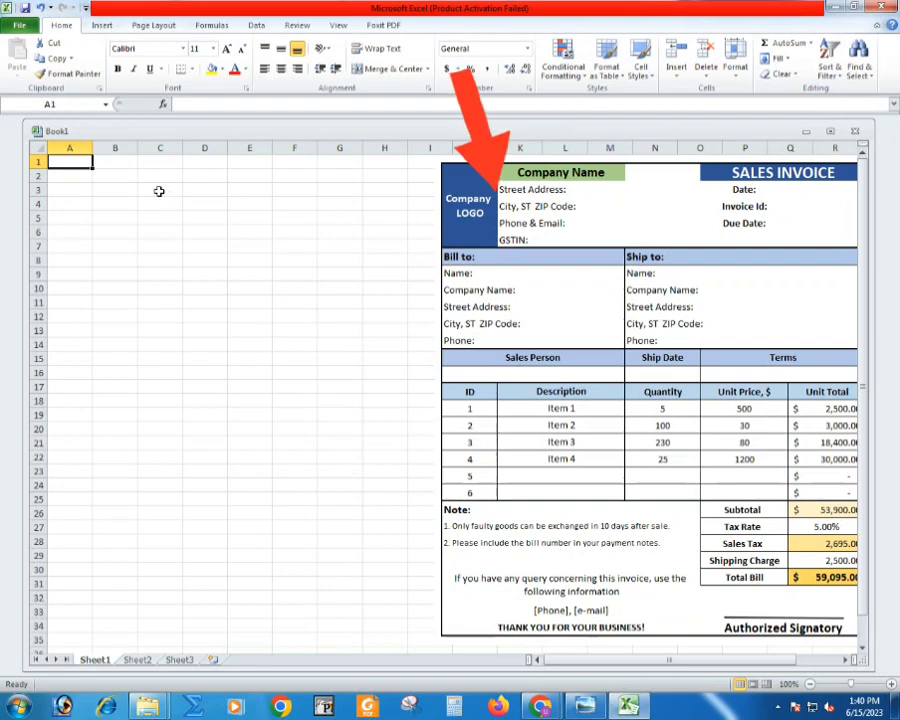
click(536, 170)
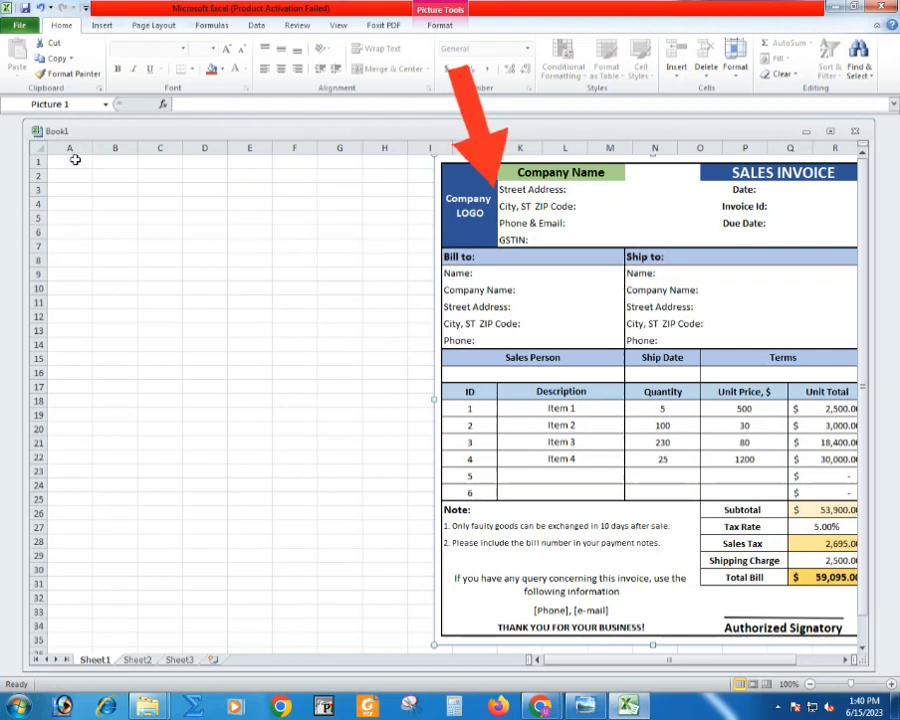
drag(72, 160, 83, 215)
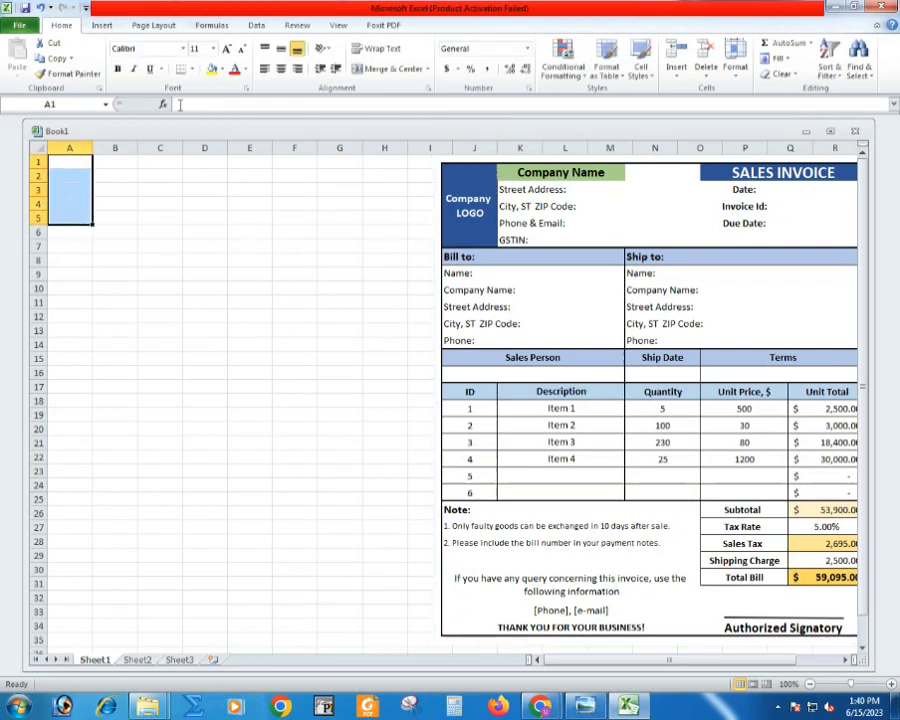
click(372, 70)
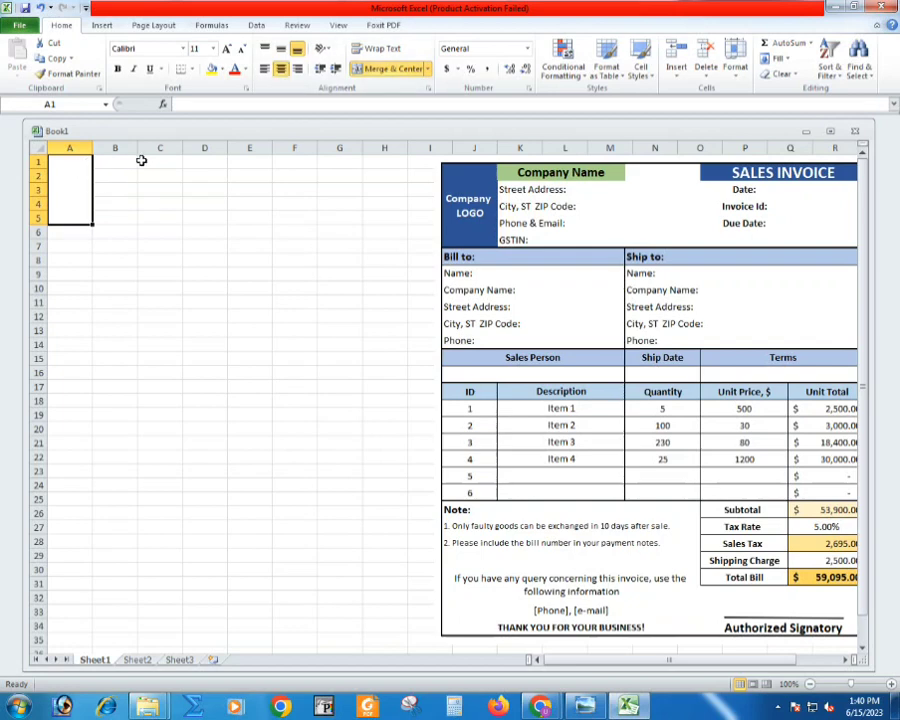
- Apply all borders to the range A1:E24 for the invoice grid
click(476, 425)
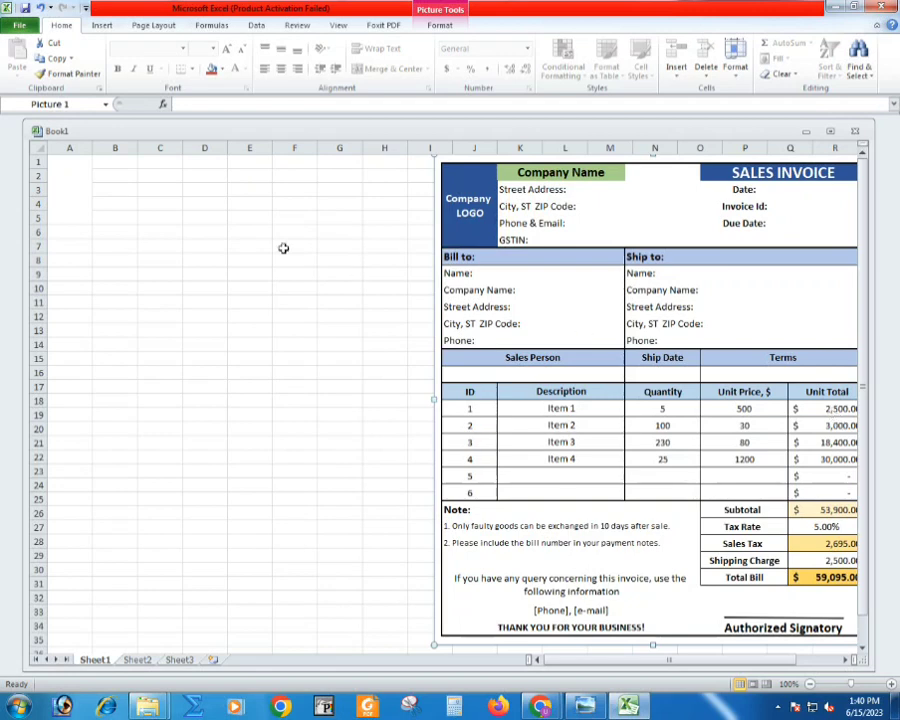
drag(70, 162, 268, 479)
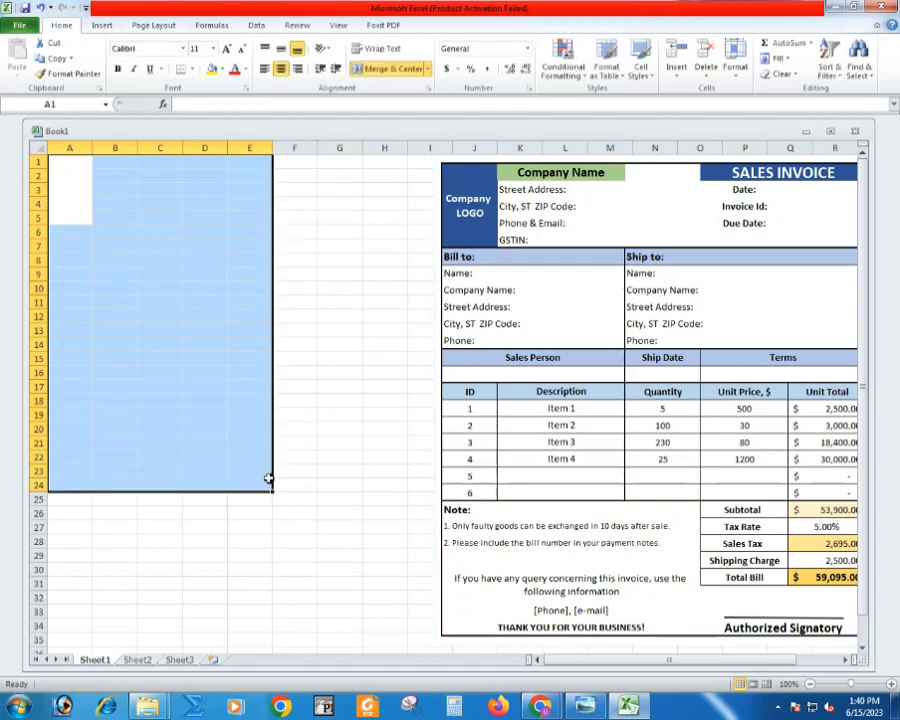
click(191, 69)
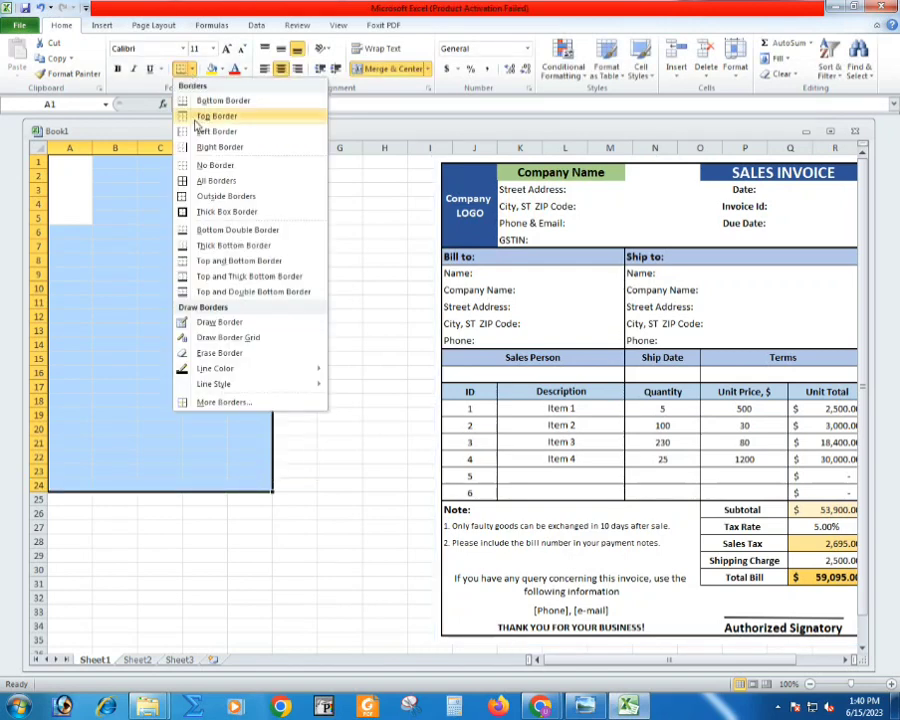
click(212, 181)
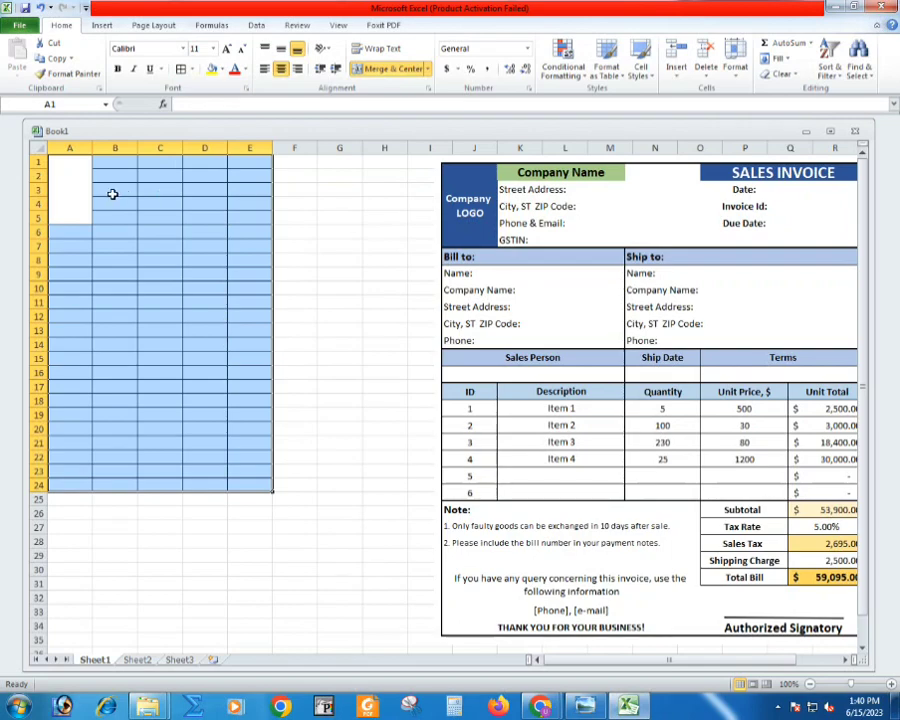
- Fill the merged logo cell A1:A5 with a bright blue from the extended standard color palette
click(113, 194)
scroll(155, 216, up, 3)
click(94, 187)
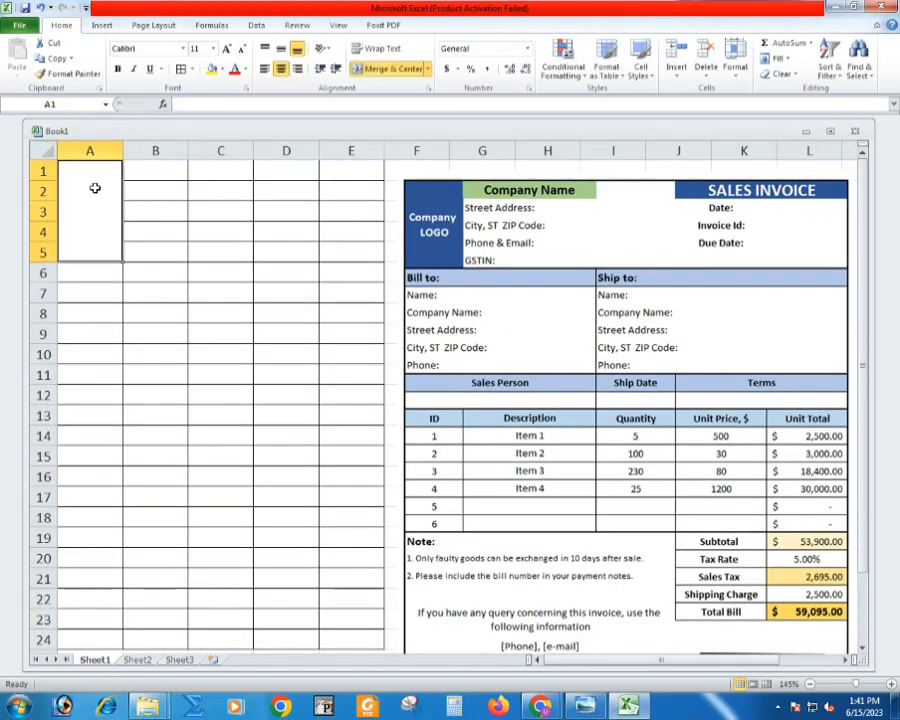
click(221, 70)
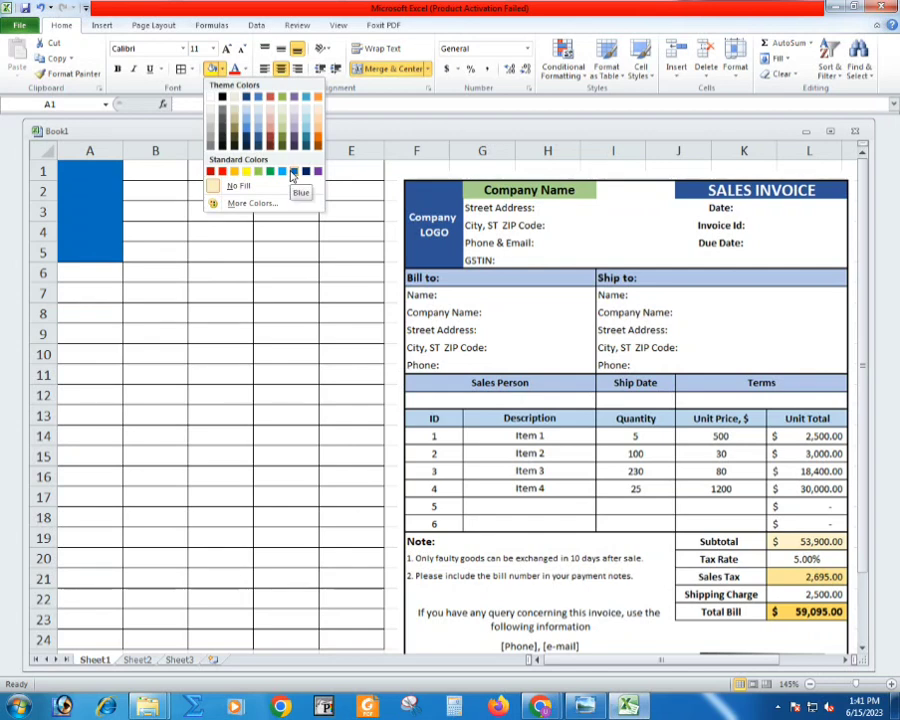
click(237, 186)
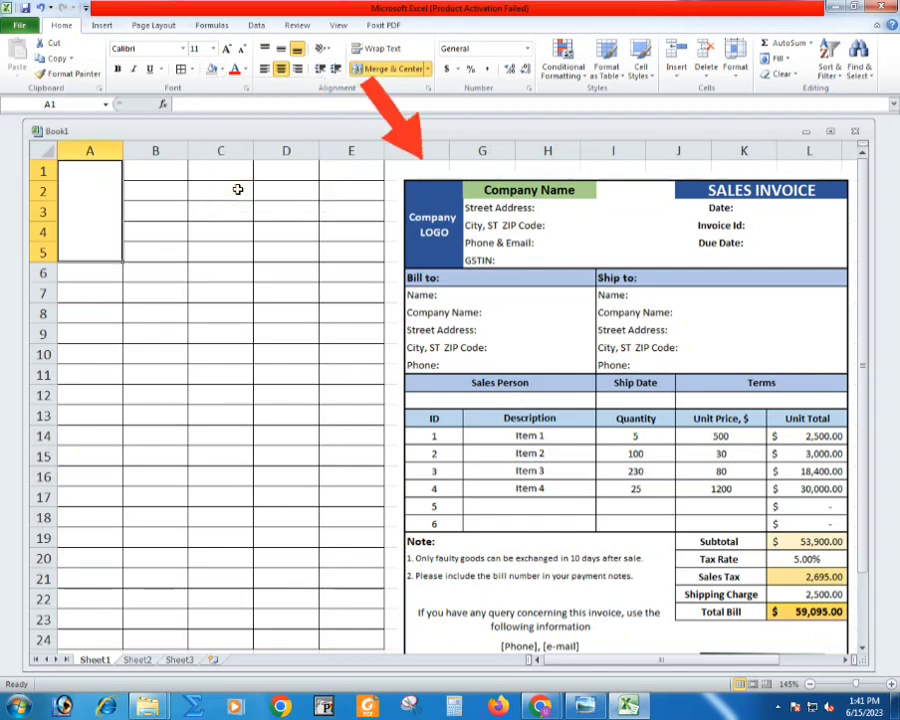
click(221, 69)
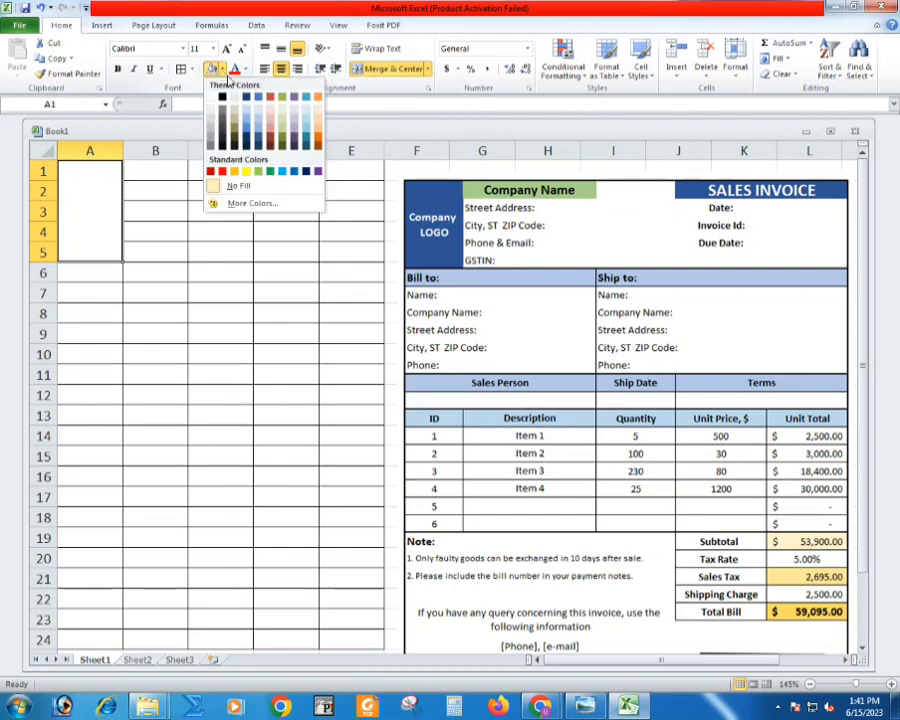
click(248, 204)
click(183, 237)
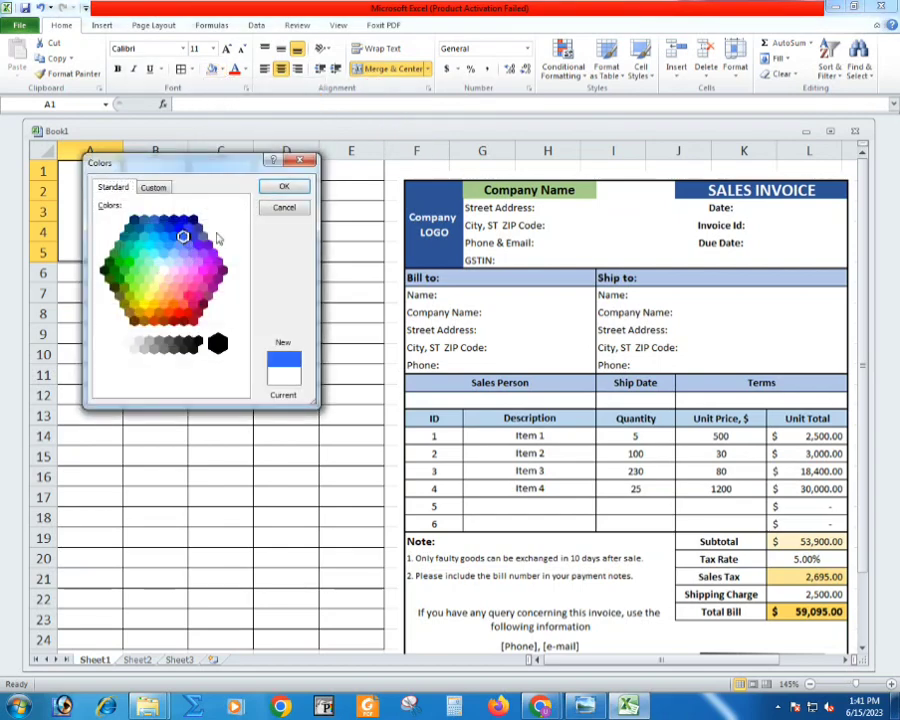
click(285, 190)
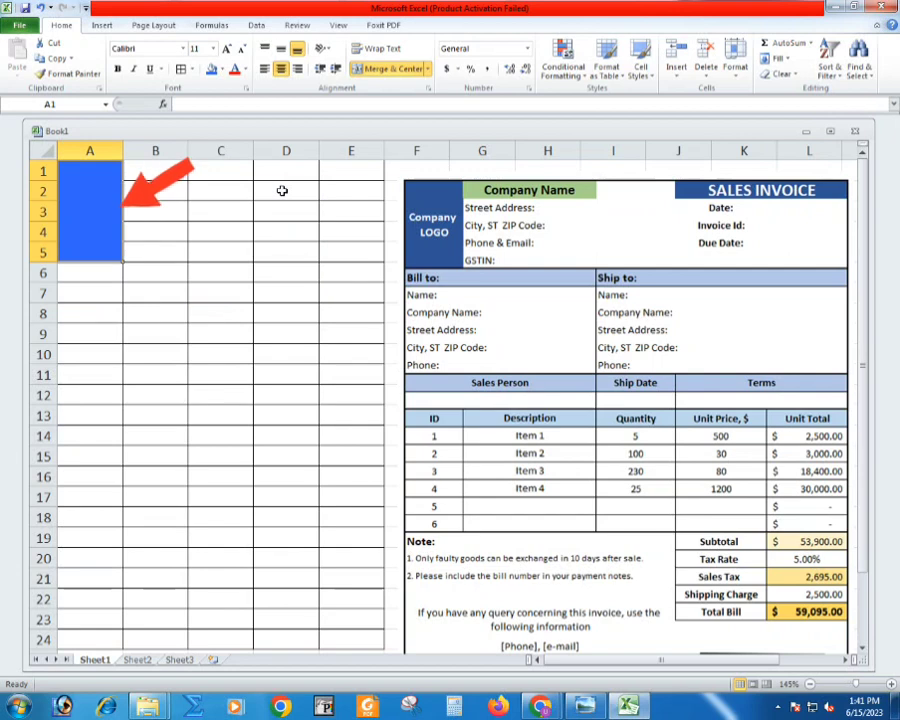
- Merge and center cells B1:C1 and enter the company name "DK TECH SOLUTION"
click(147, 169)
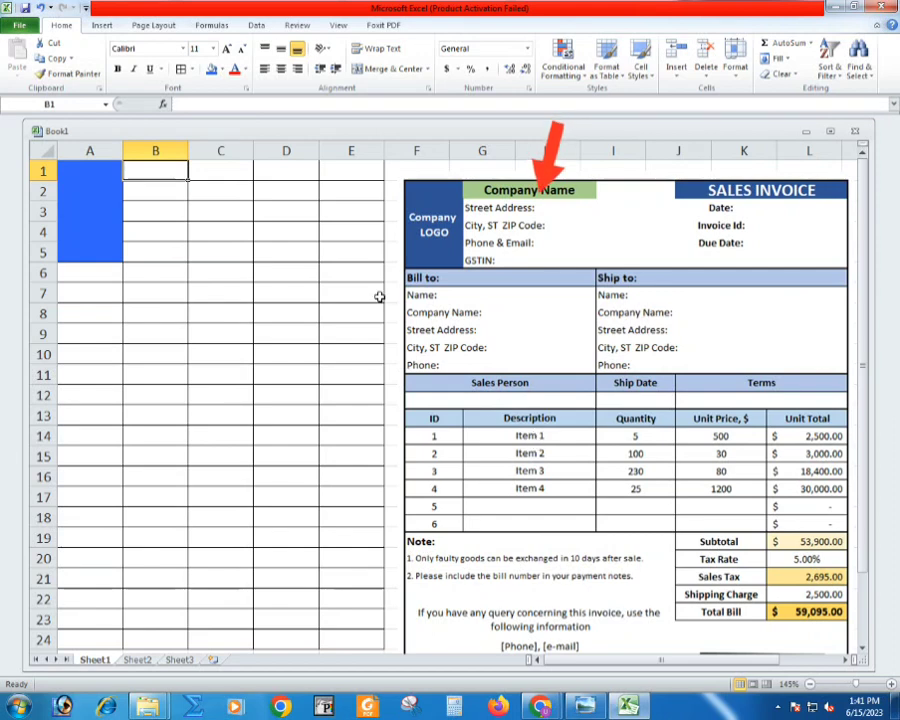
drag(177, 171, 193, 171)
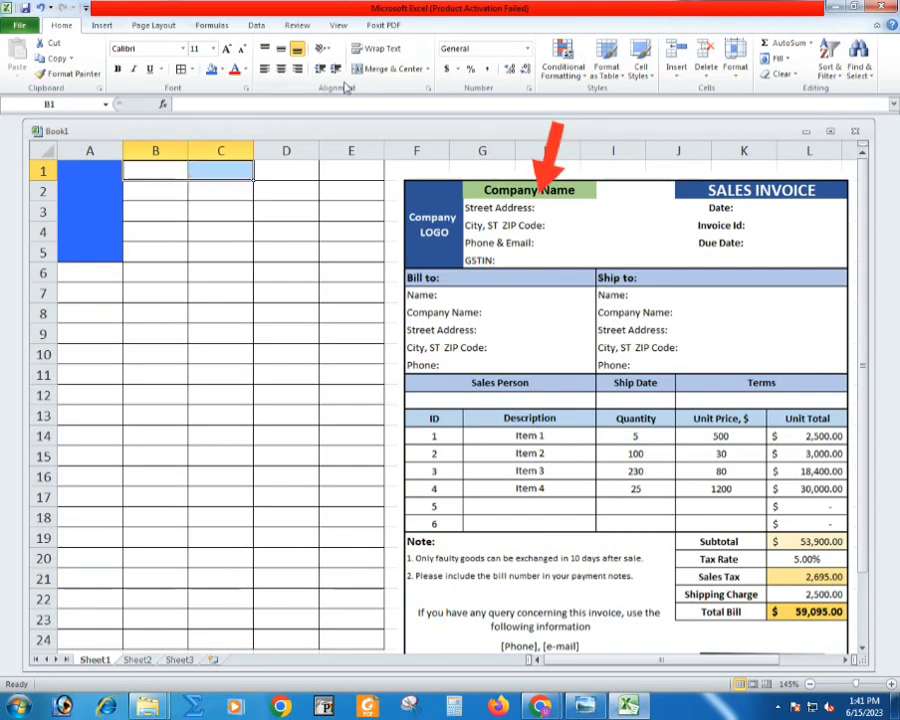
click(385, 68)
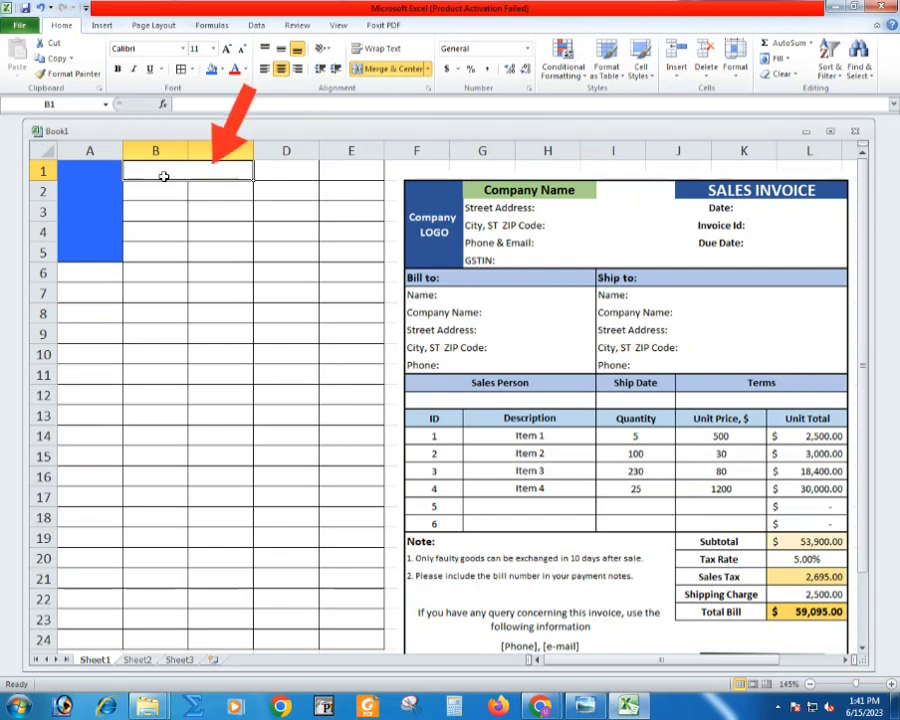
text(DKT)
key(BackSpace)
text(T)
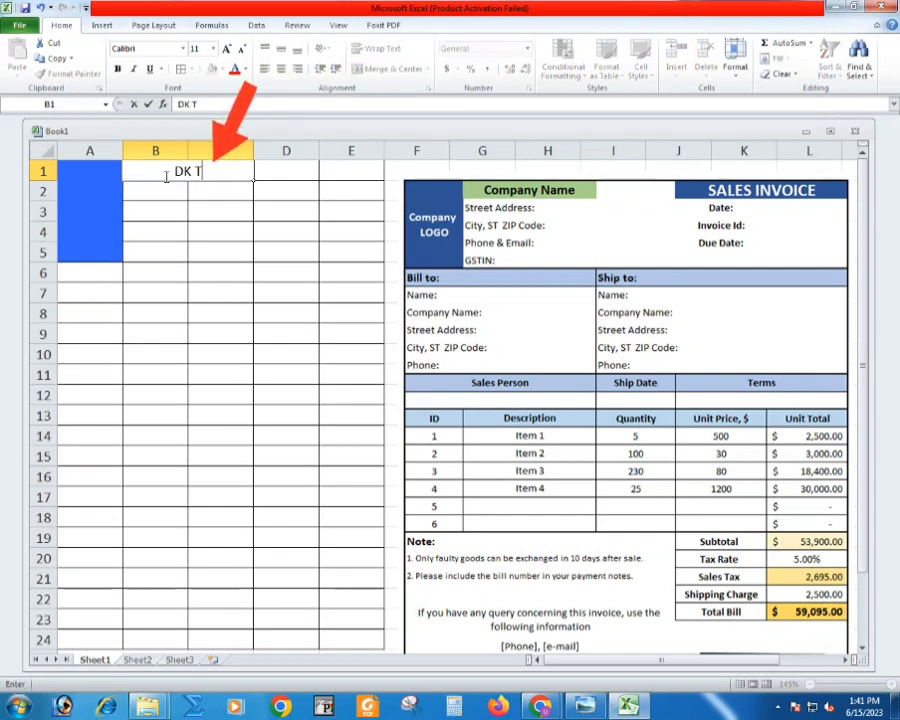
text(ECH SOLUTION)
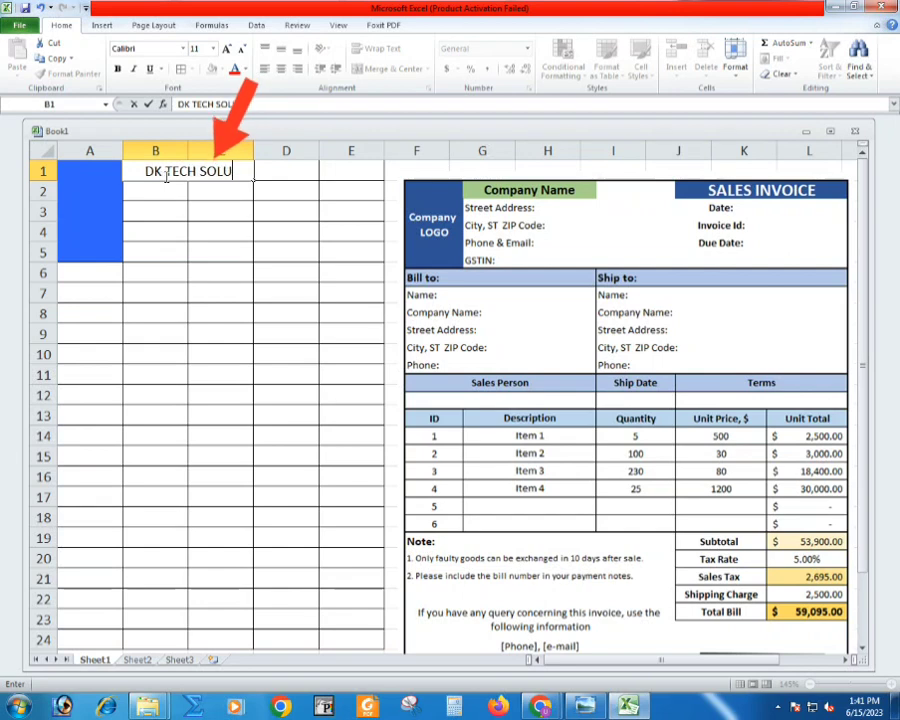
key(Return)
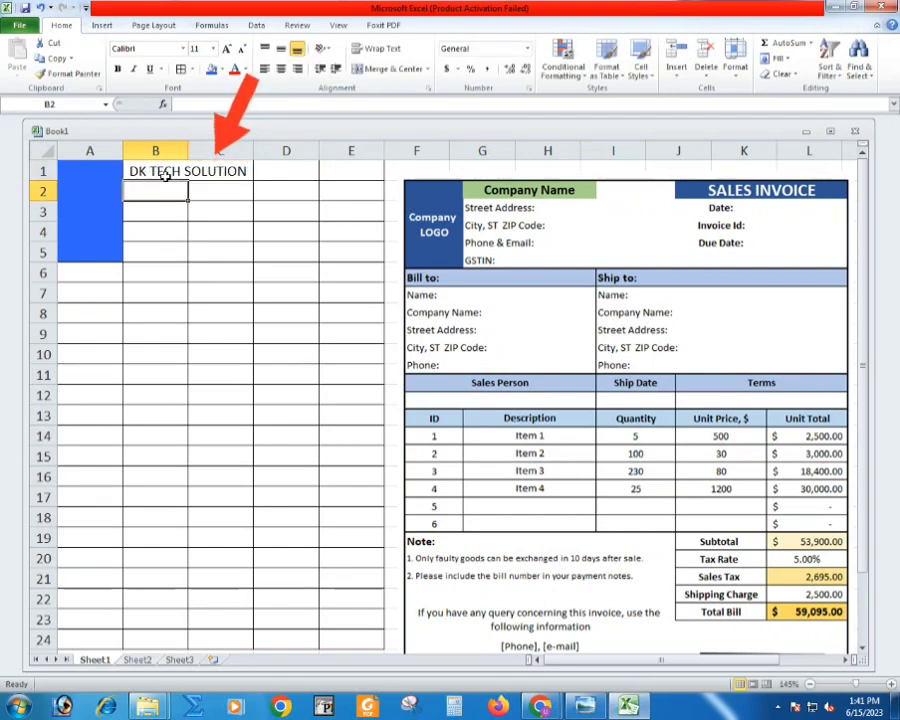
- Fill the merged company name cell B1:C1 with standard light green and make its text bold
click(170, 173)
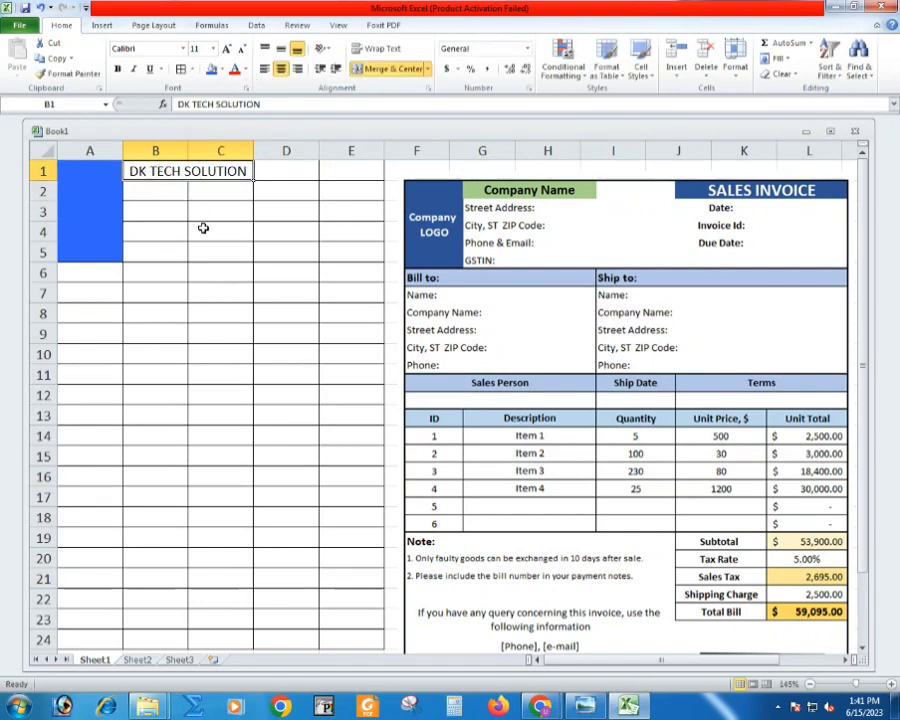
click(221, 70)
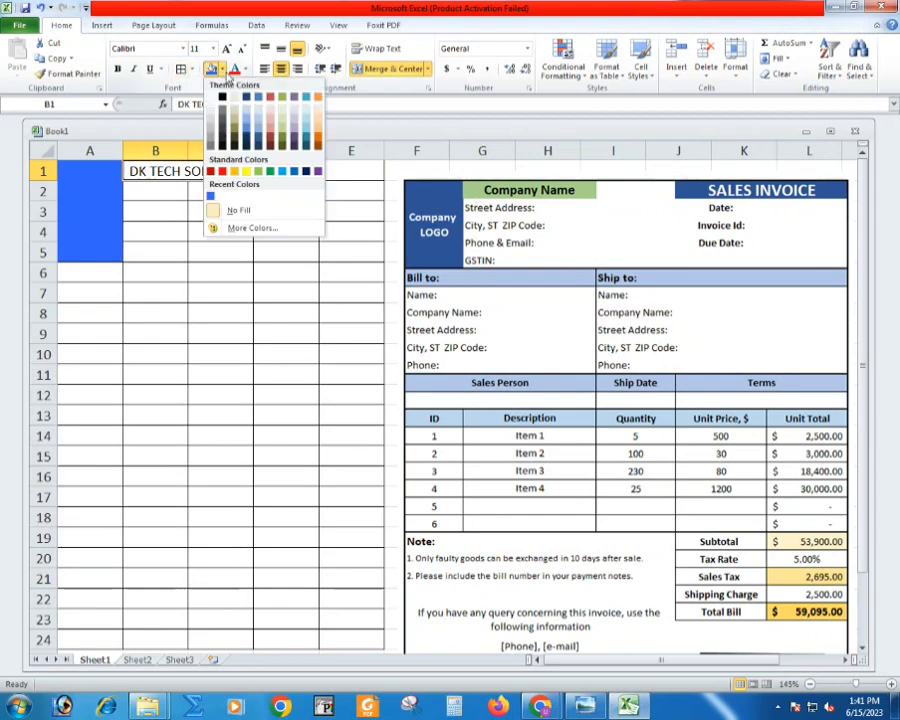
click(258, 172)
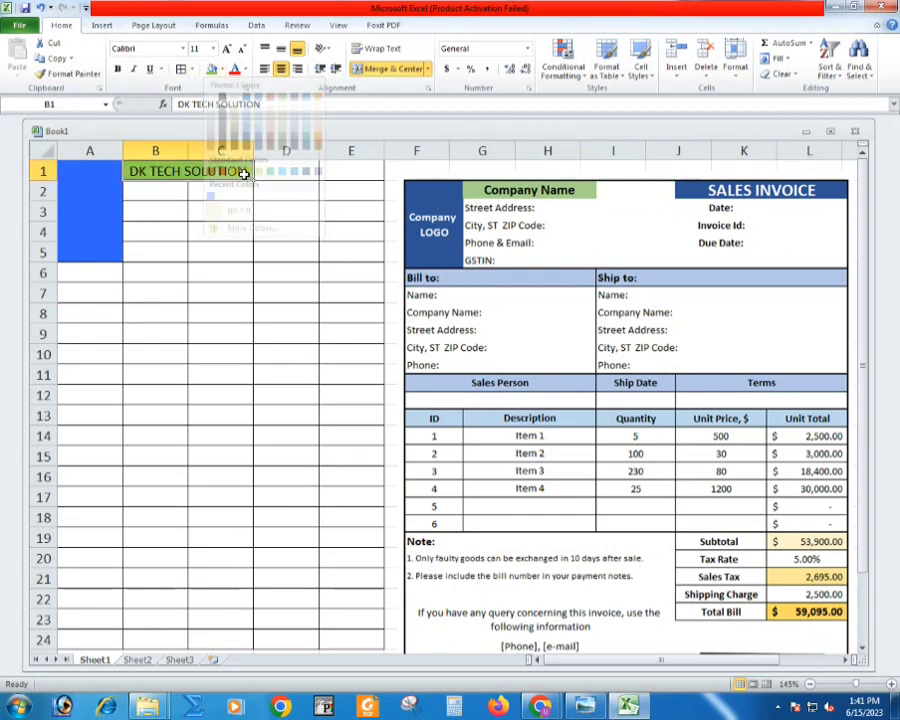
- Insert the logo picture 101-removebg-preview from the desktop's MAIL MERGE folder at the merged cell A1:A5
click(112, 182)
click(100, 28)
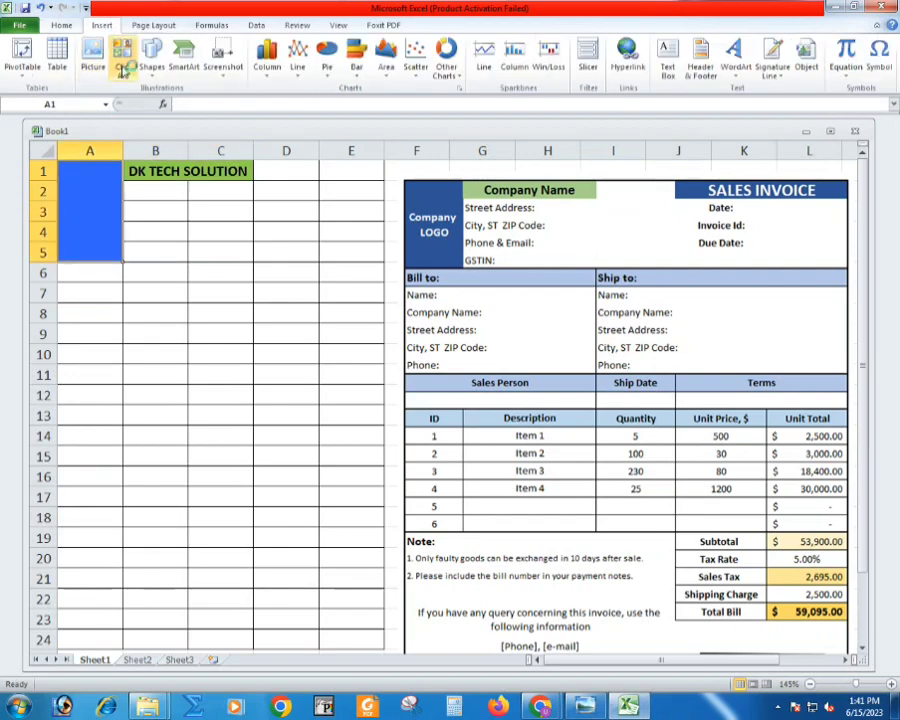
click(84, 48)
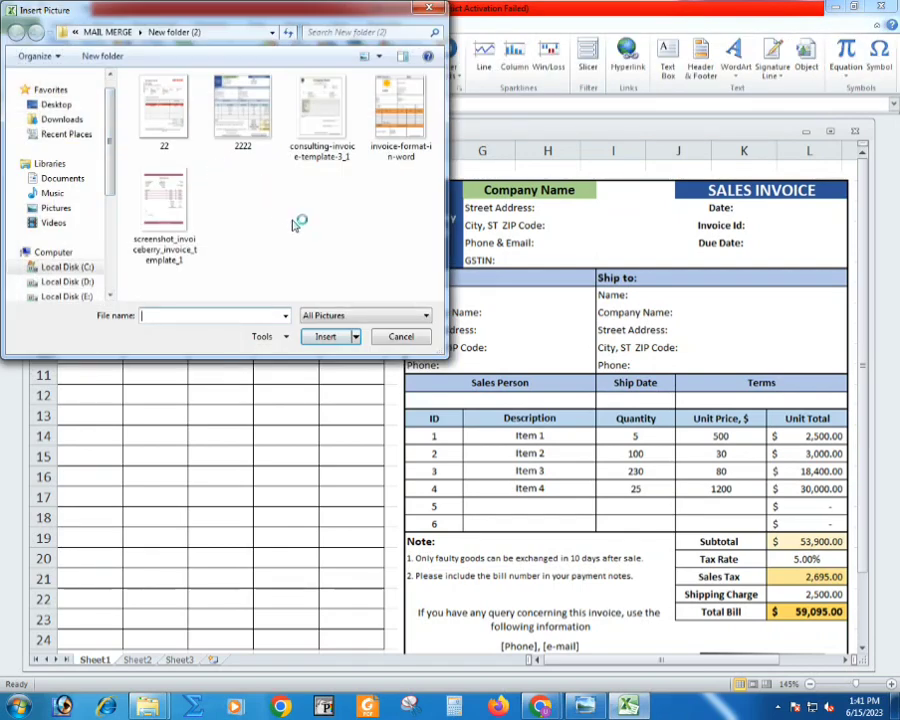
click(233, 109)
key(BackSpace)
double_click(243, 200)
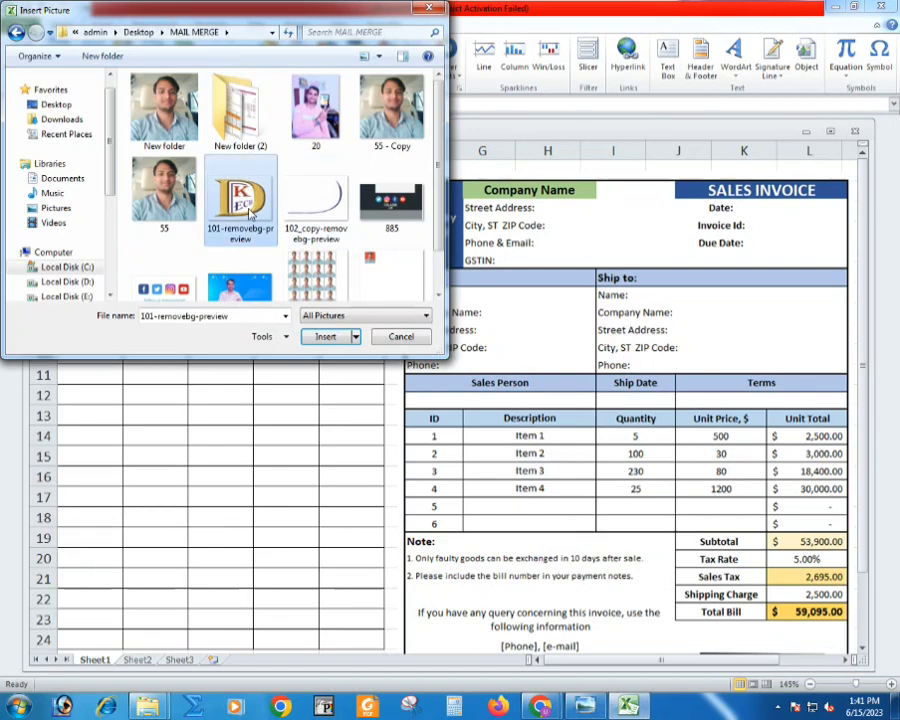
- Shrink the logo picture to about 0.57" high by 0.82" wide and center it inside the blue block A1:A5
drag(101, 187, 137, 241)
key(shift+Down)
key(shift+Down)
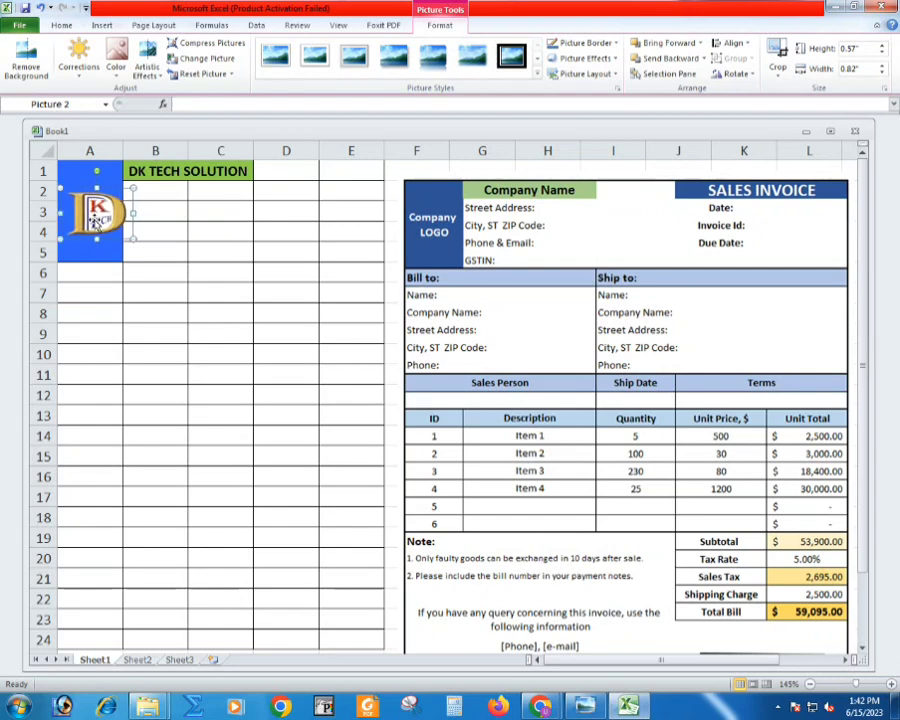
drag(96, 222, 83, 220)
click(156, 231)
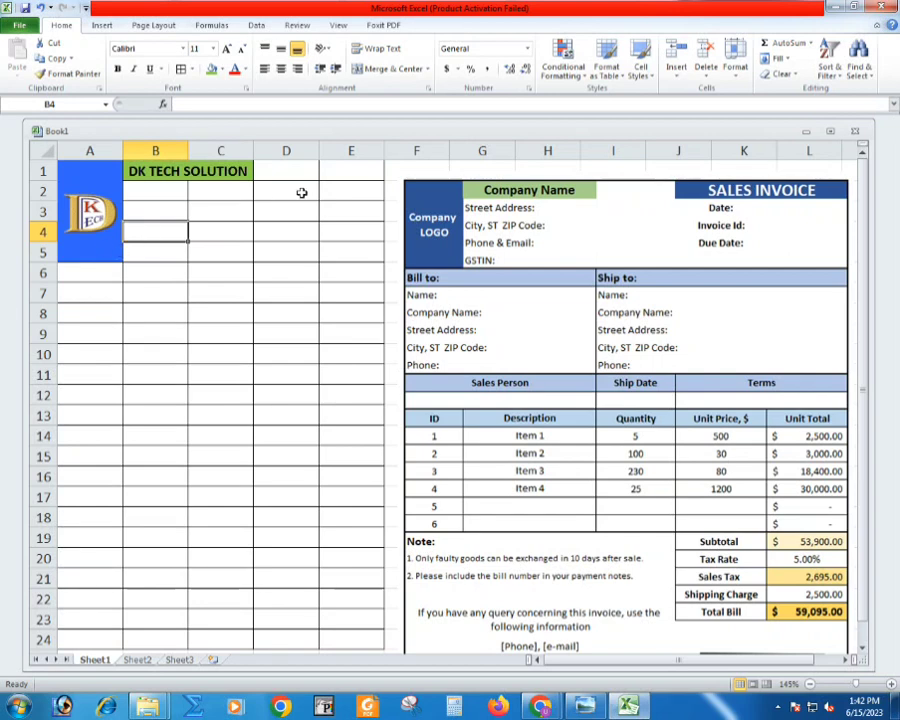
- Merge and center cells D1:E1 and enter the heading "SALSE INVOICE"
click(277, 171)
drag(277, 171, 346, 170)
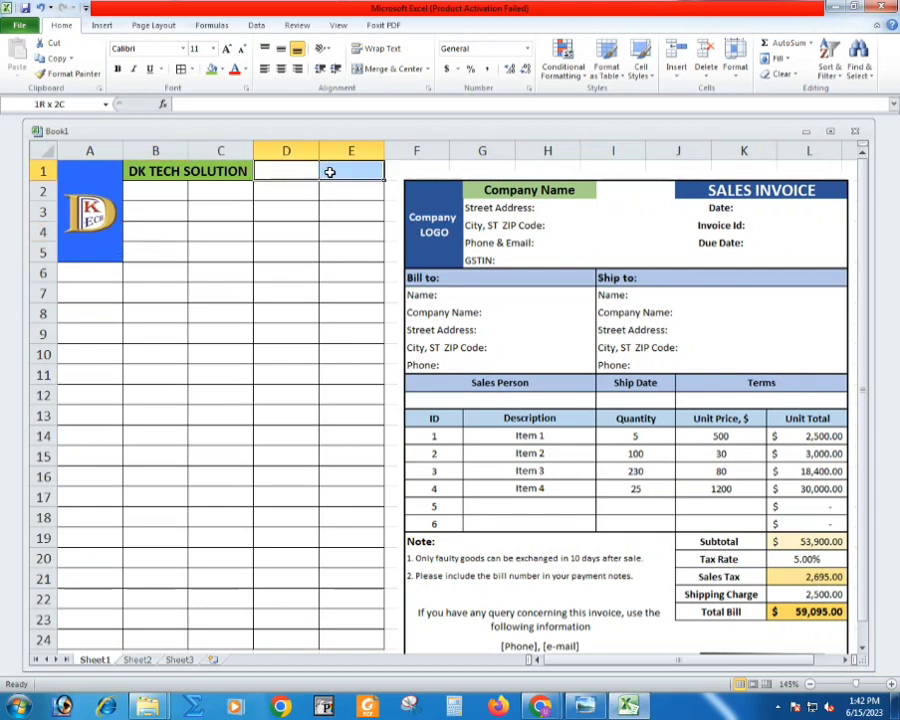
click(376, 69)
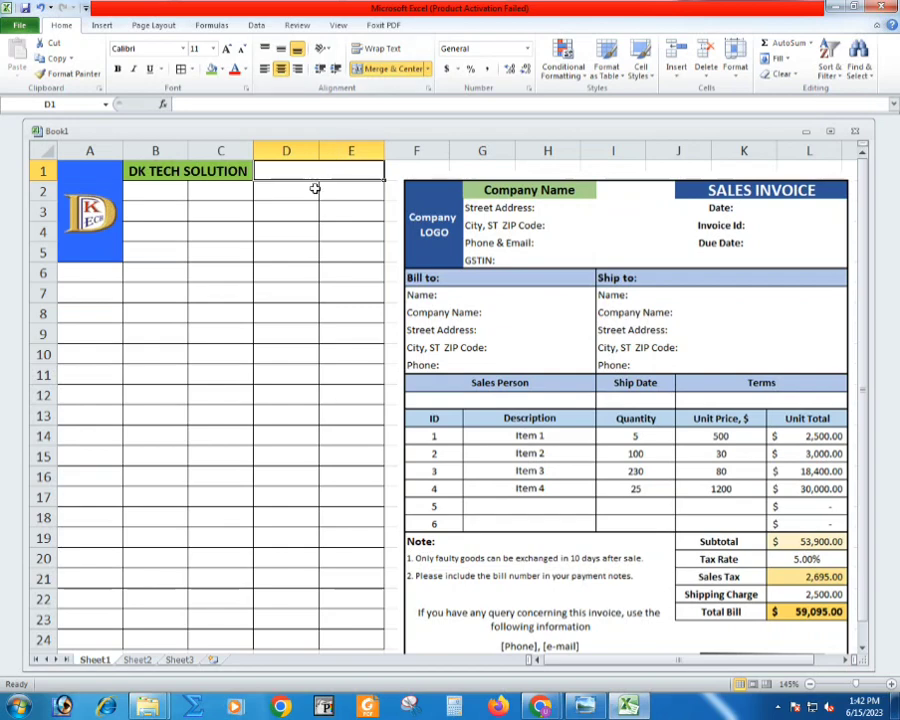
scroll(316, 192, up, 2)
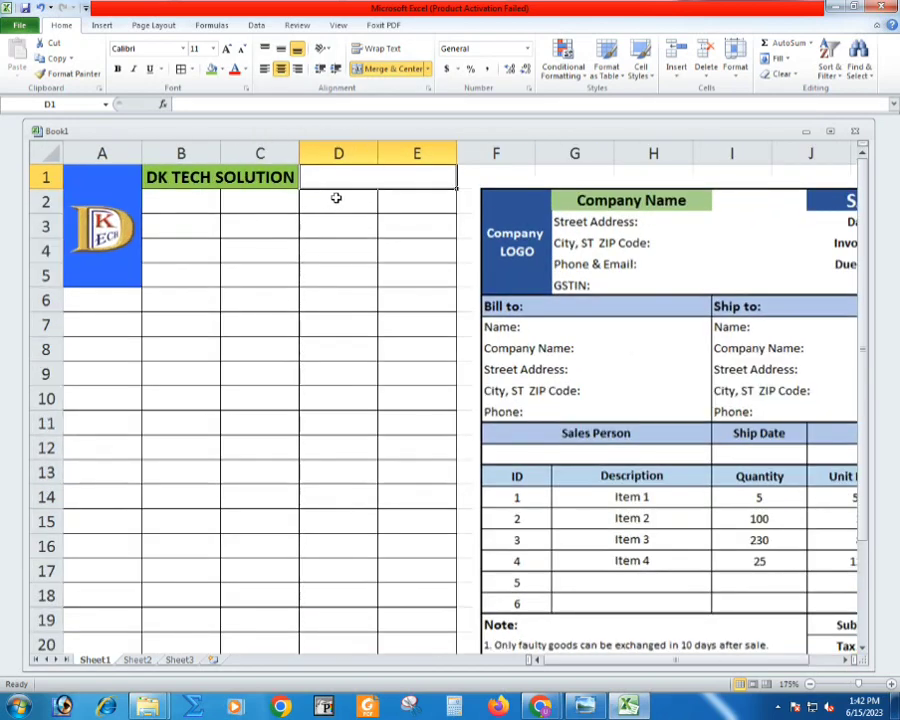
text(SAL)
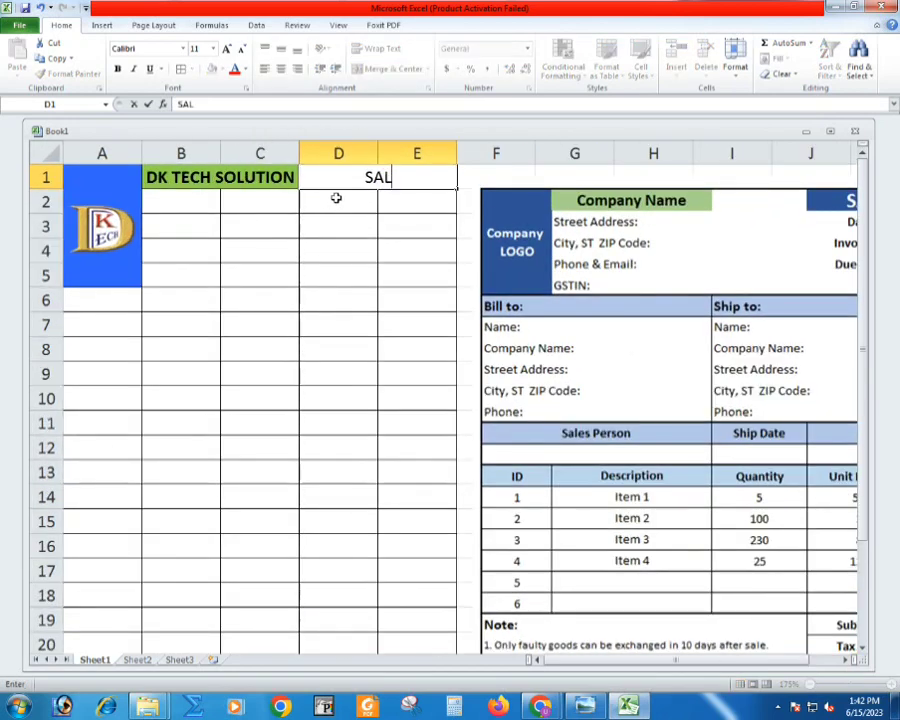
text(SE INVOICE)
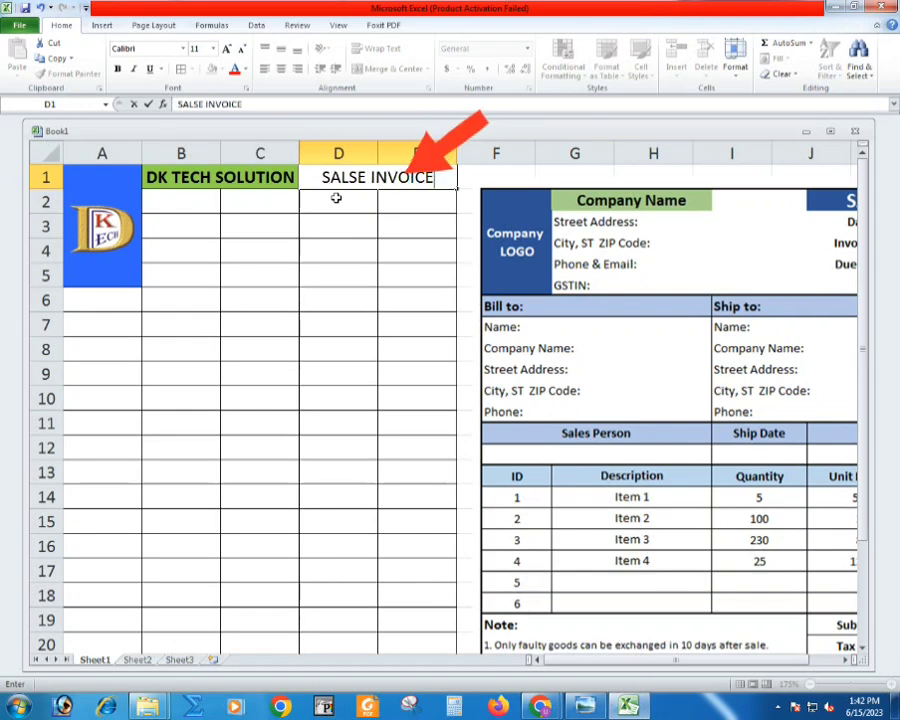
key(Return)
- Format the heading in D1:E1 with the logo block's recent blue fill and bold white text
click(339, 177)
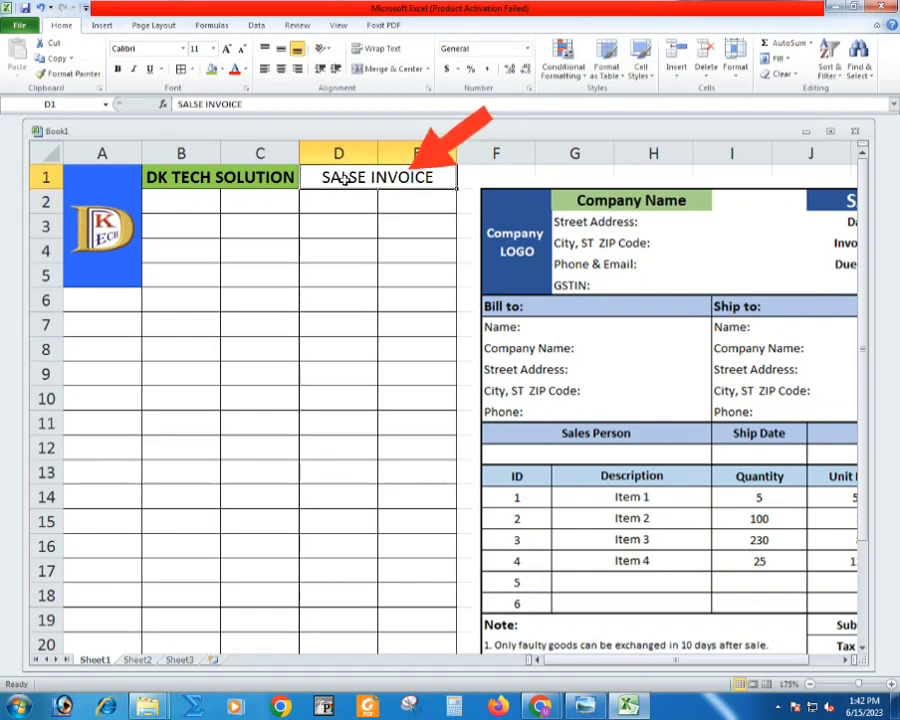
click(221, 70)
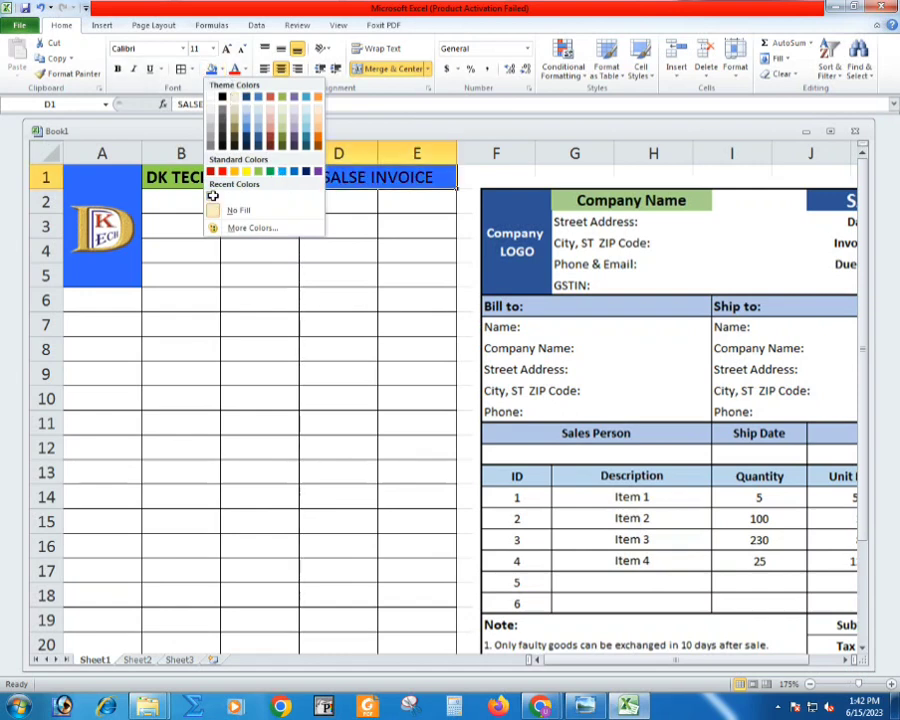
click(211, 196)
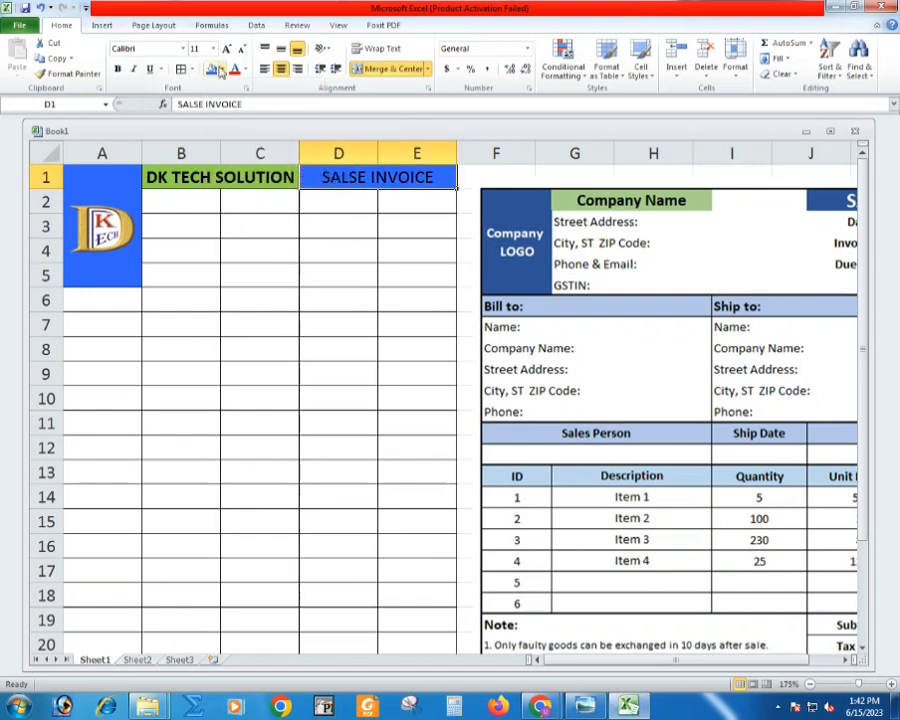
click(246, 70)
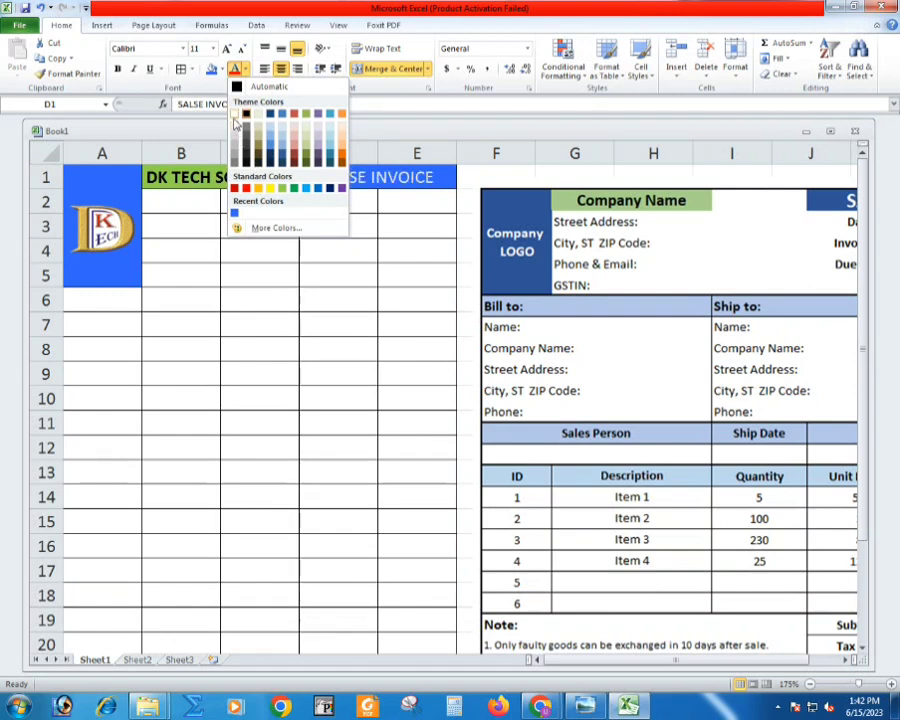
click(233, 113)
click(273, 214)
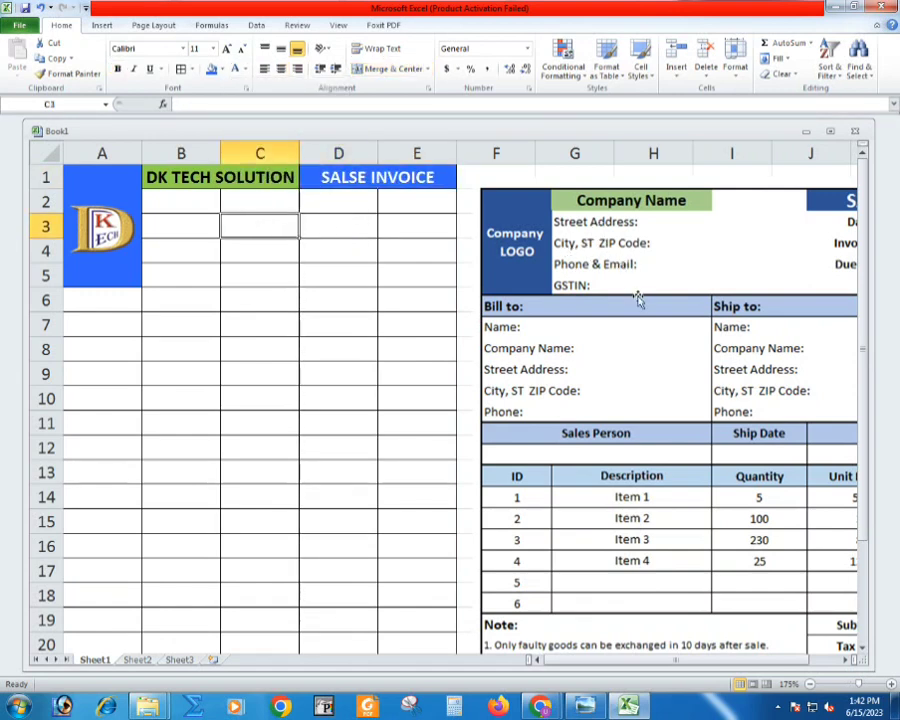
- Enter the labels "Address", "City" and "Pincode" in cells B2 to B4 below the company name
scroll(813, 273, down, 1)
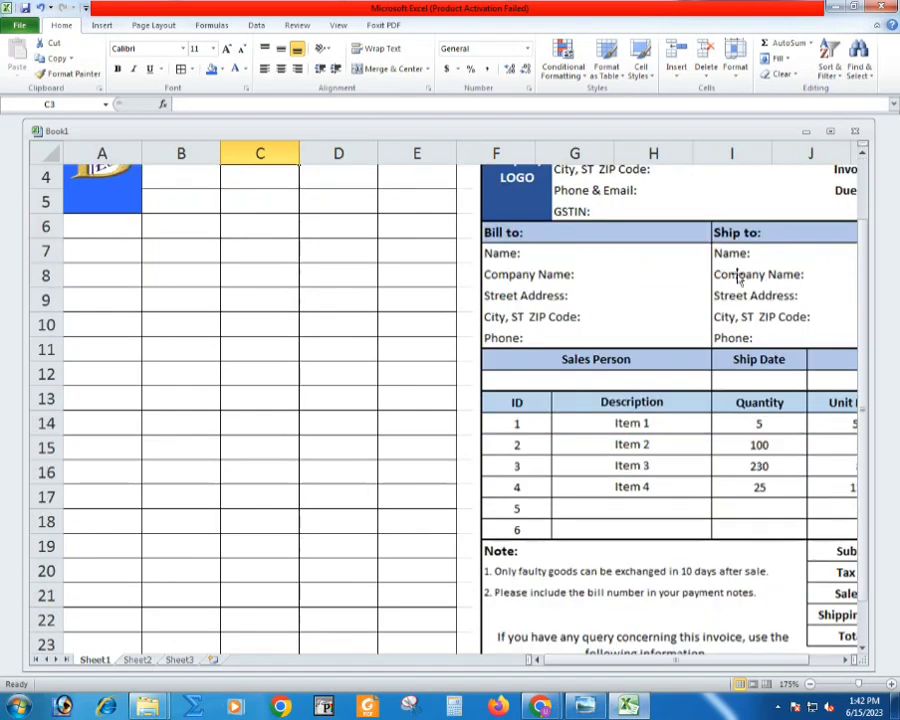
scroll(686, 307, up, 1)
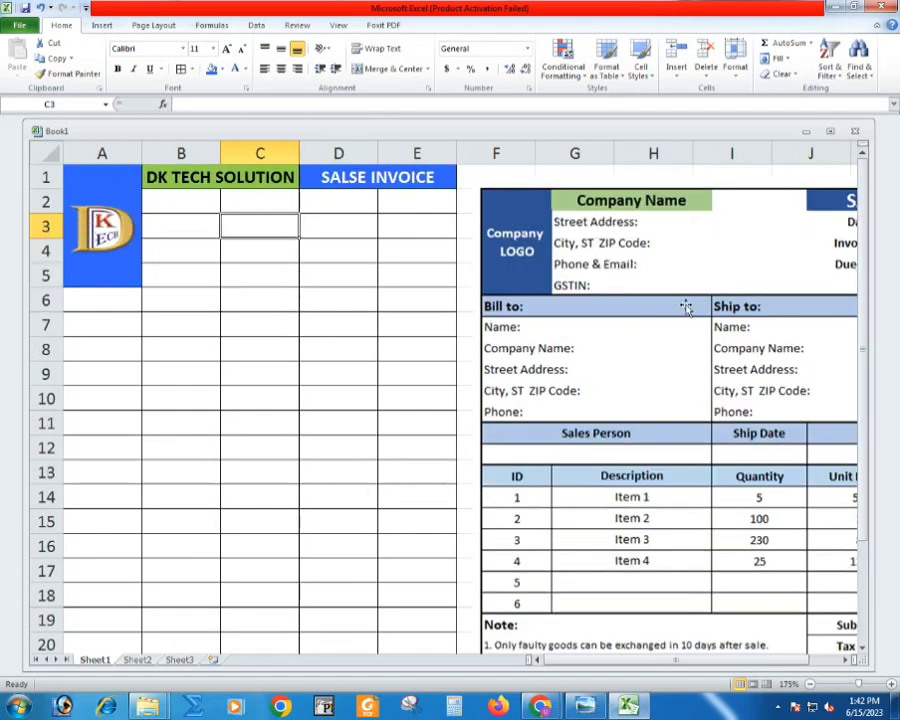
click(180, 209)
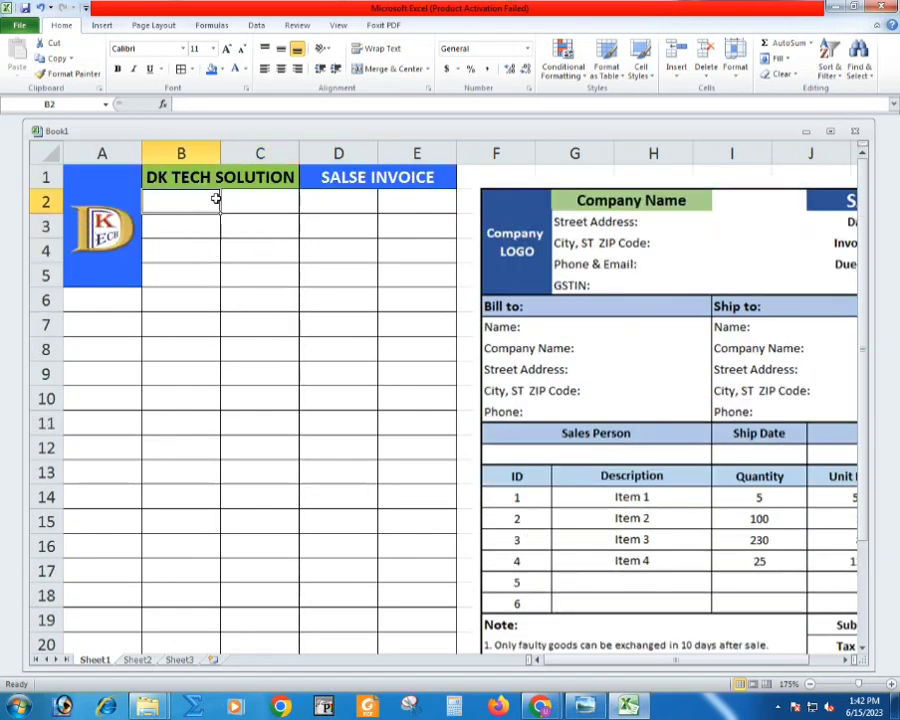
text(Address)
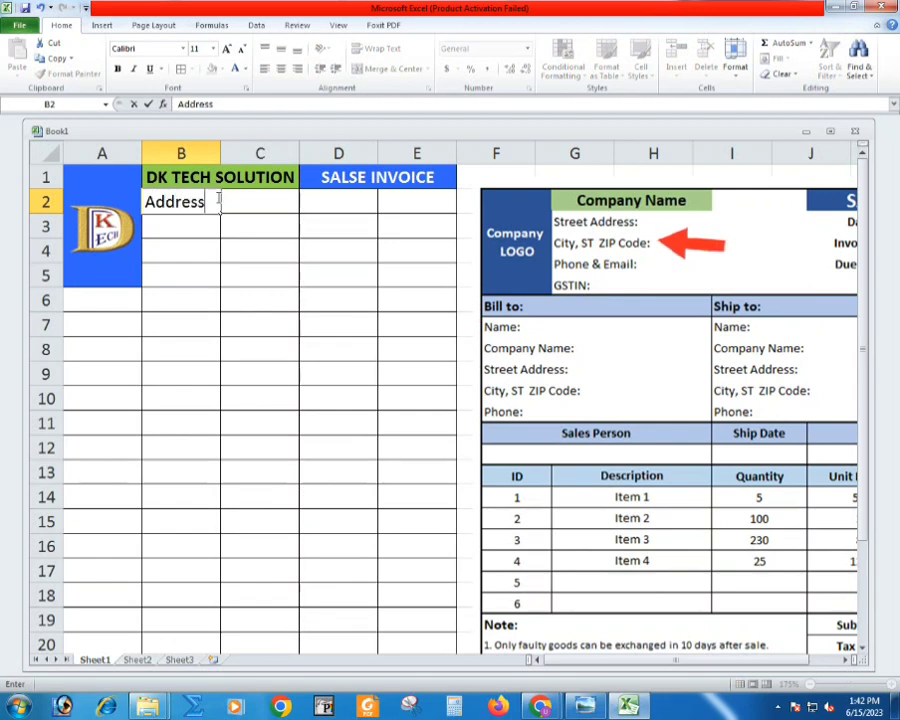
key(Return)
text(City)
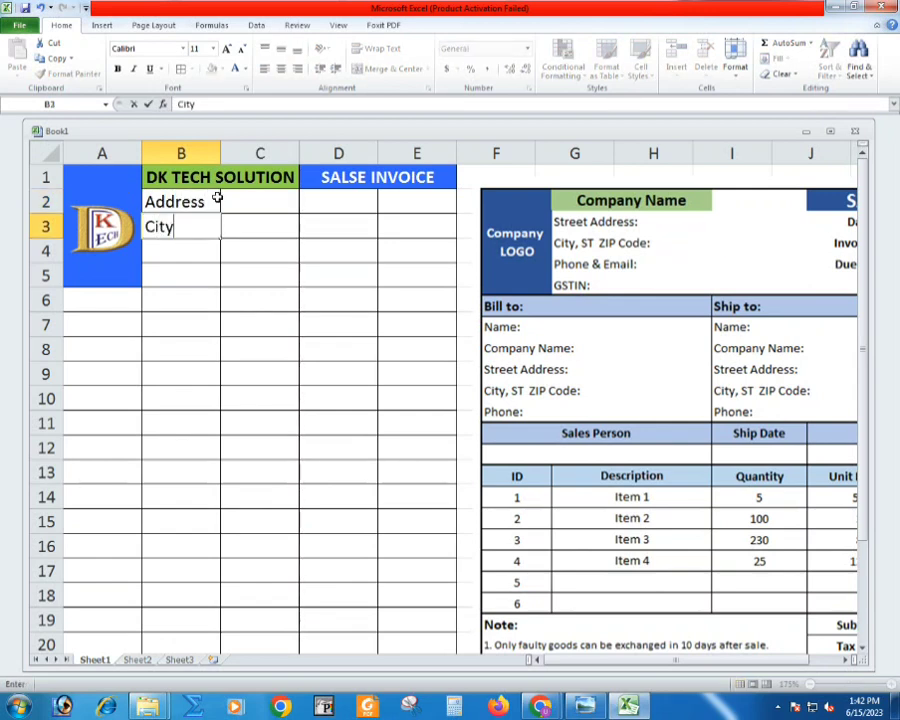
key(Return)
text(Pincode)
key(Return)
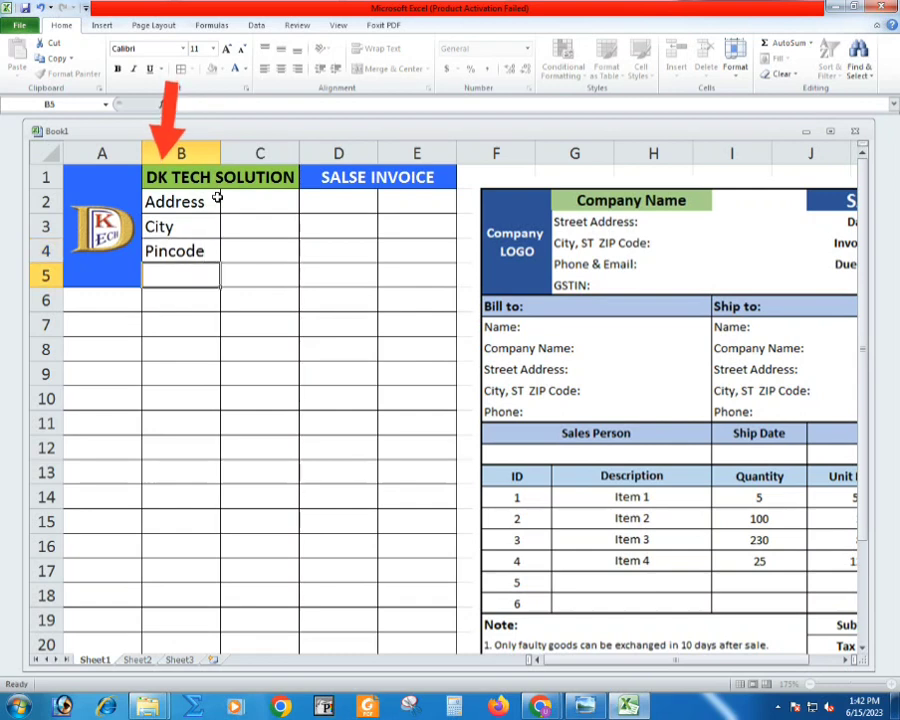
- Enter "GST IN" in cell B5 and replace the label in B4 with "EMAIL"
text(GST IN)
key(Up)
text(EMAIL)
key(Return)
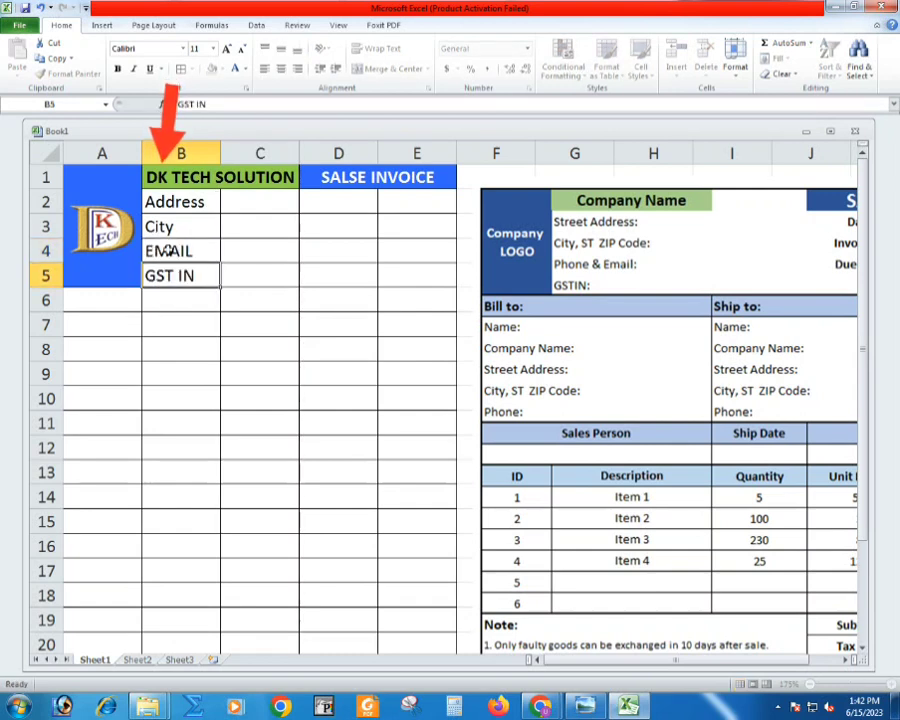
- Enter the labels "Date" in cell D2 and "Invoice No." in cell D3 below the invoice heading
click(341, 200)
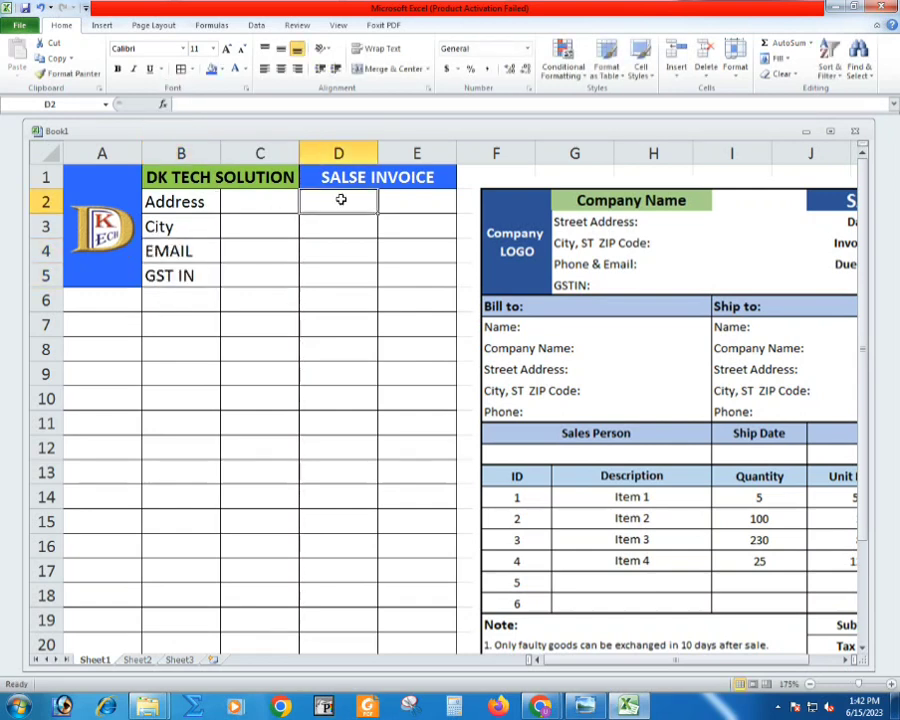
text(Date)
key(Return)
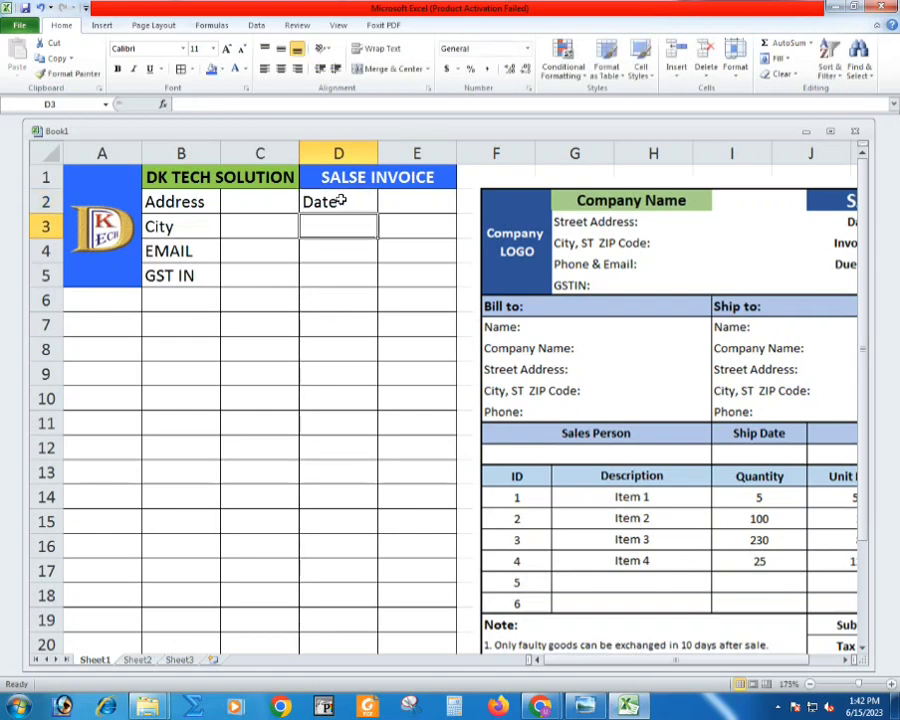
text(Invoice)
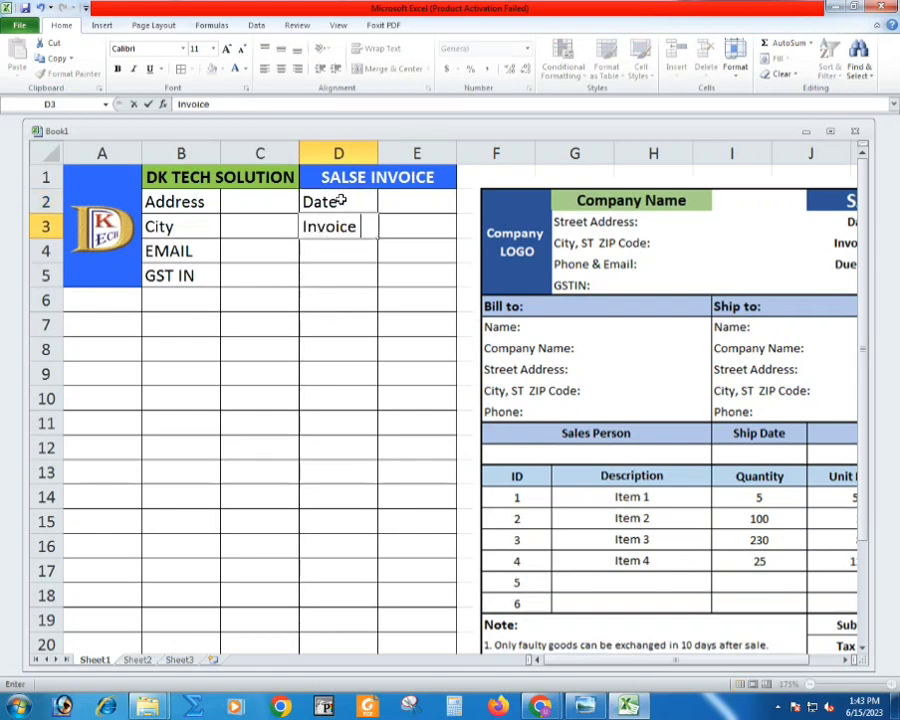
text( No.)
key(Return)
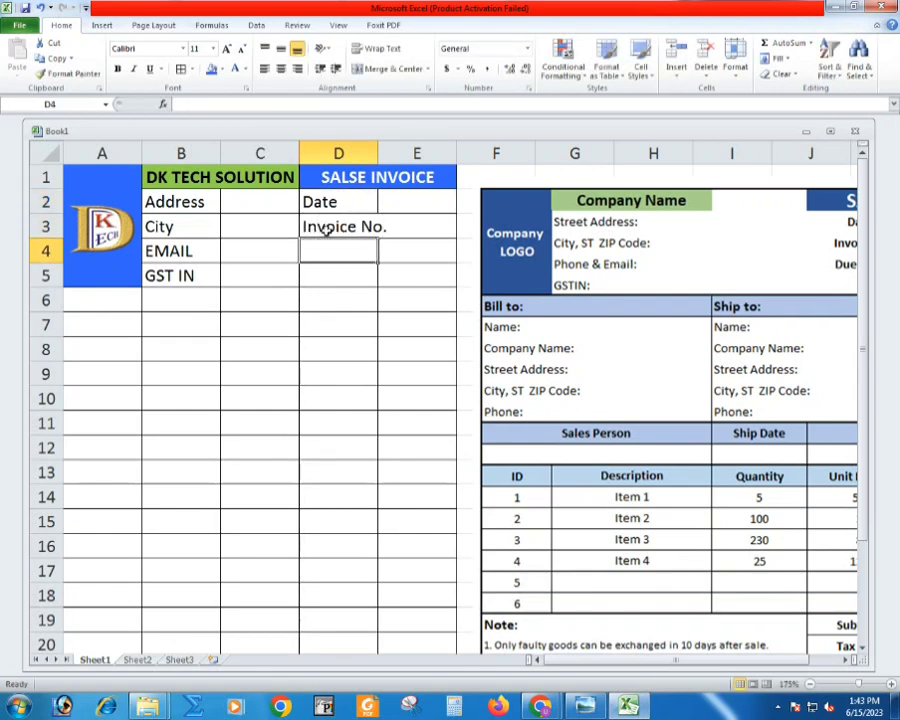
- Reduce the "Invoice No." label in cell D3 to font size 10
click(325, 229)
click(242, 50)
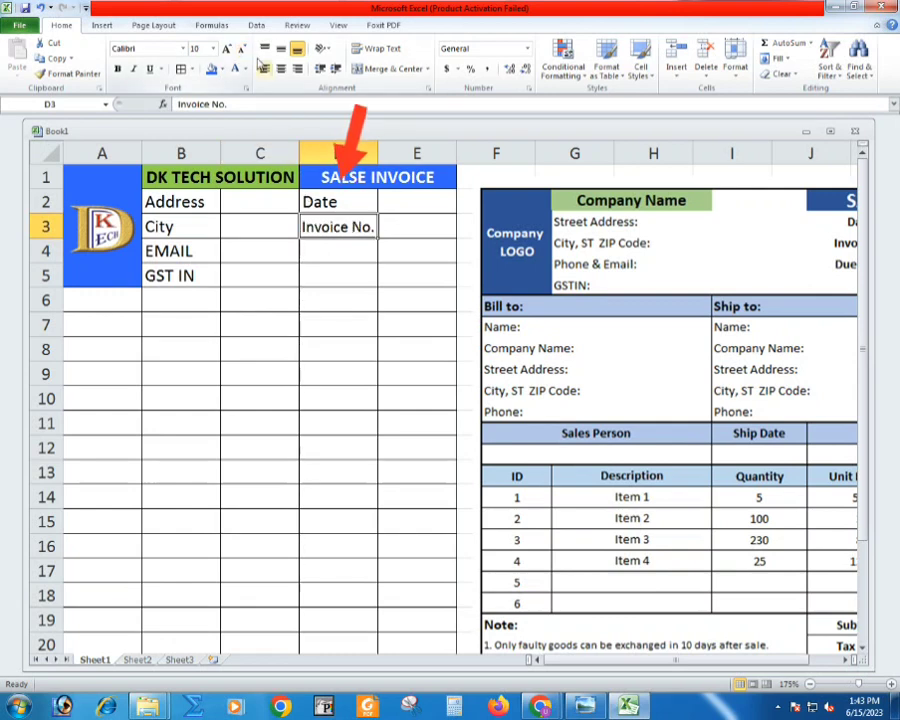
- Enter "Rajasthan" as the address in cell C2 and "Kota" as the city in cell C3
click(236, 202)
text(Rajastha)
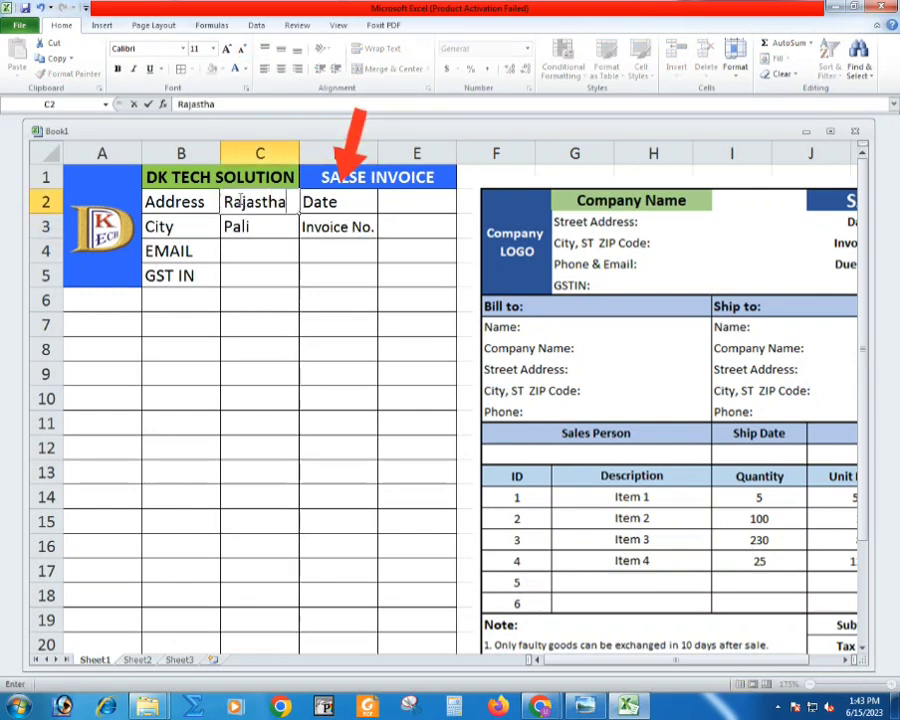
text(n)
key(Return)
text(Kota)
key(Return)
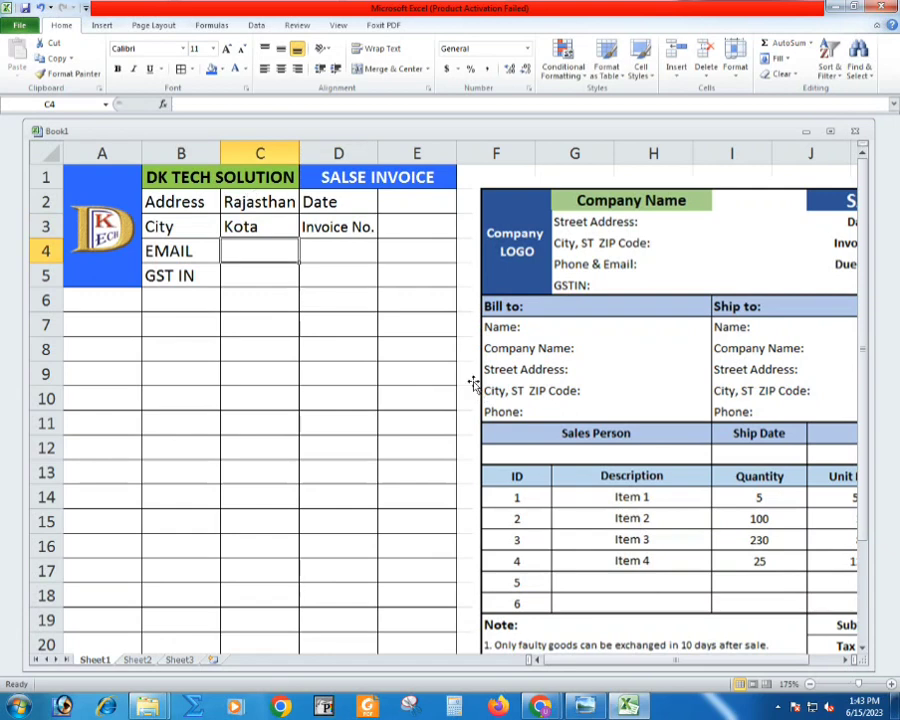
- Enter a placeholder company e-mail in cell C4 and a row of dots for the GST number in C5
text(DK@....)
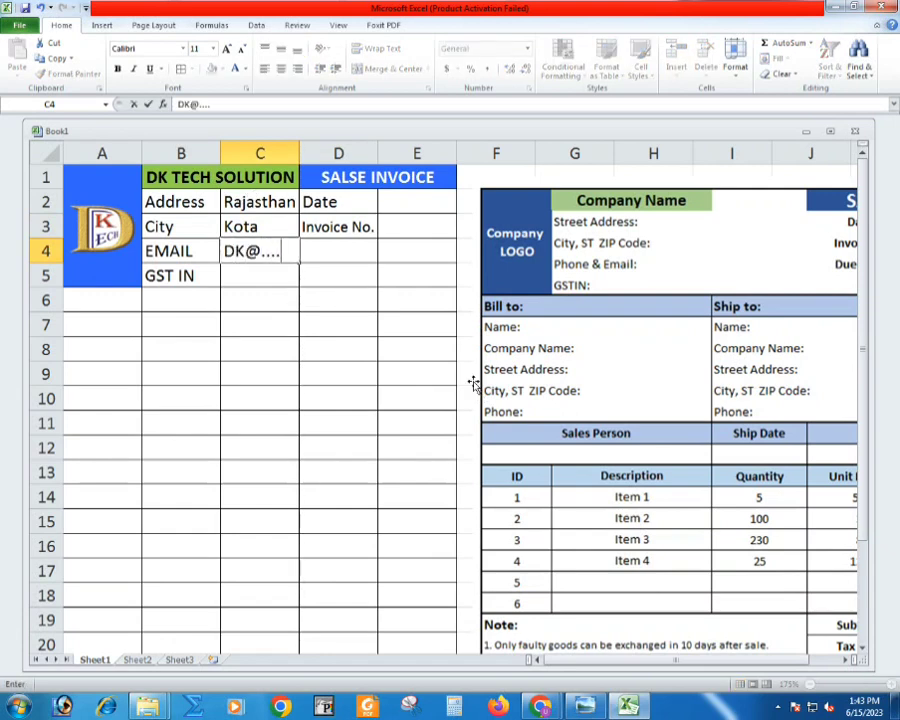
key(Return)
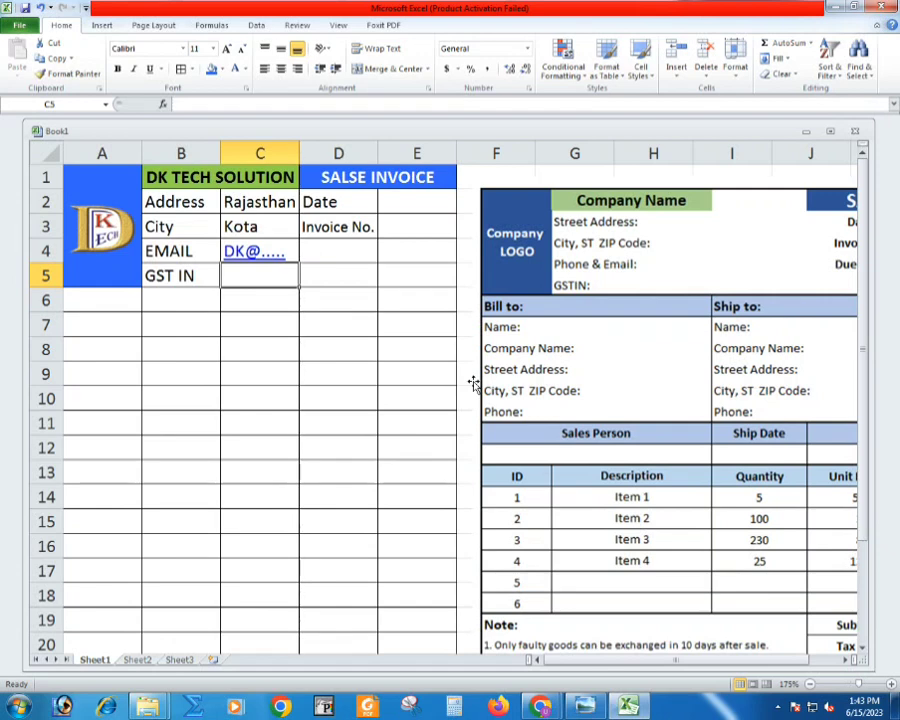
text(.................)
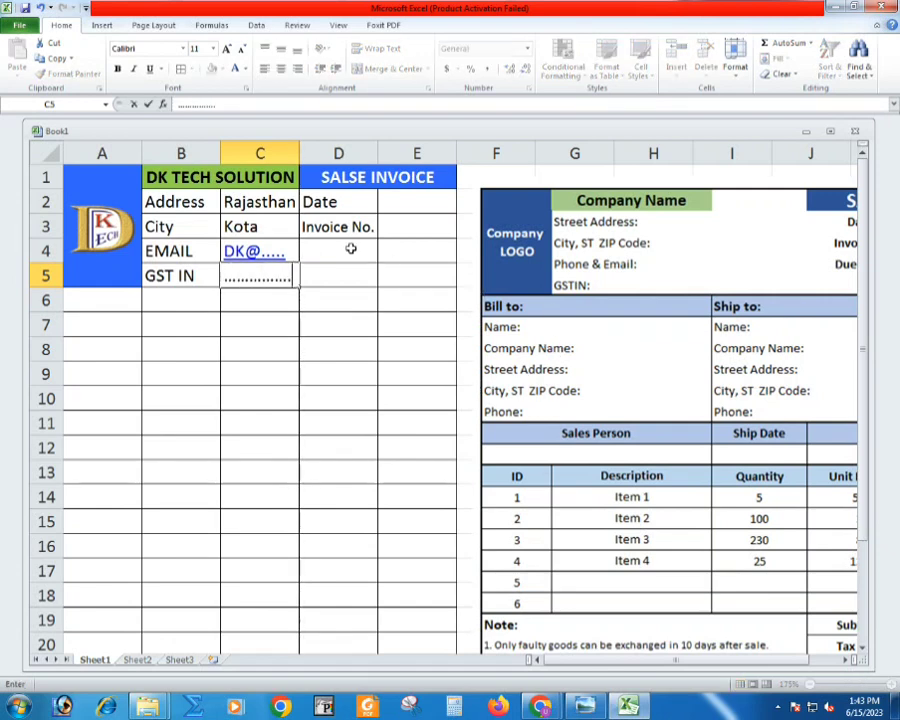
click(351, 247)
- Enter the date 16.05.2023 in cell E2 and the invoice number in E3, with column E auto-fitted to its contents
click(437, 215)
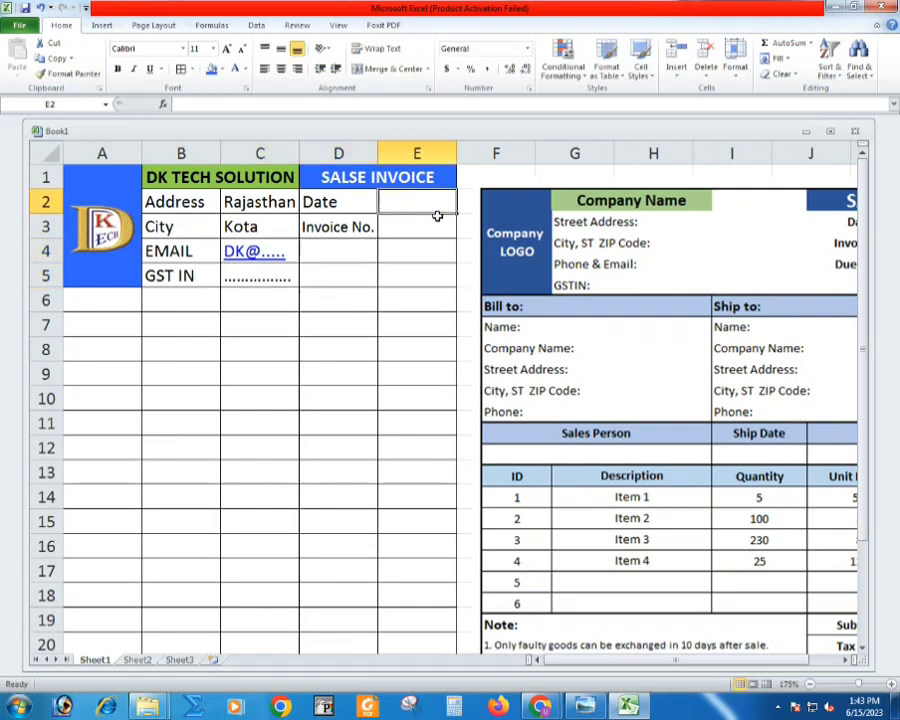
text(16.05.)
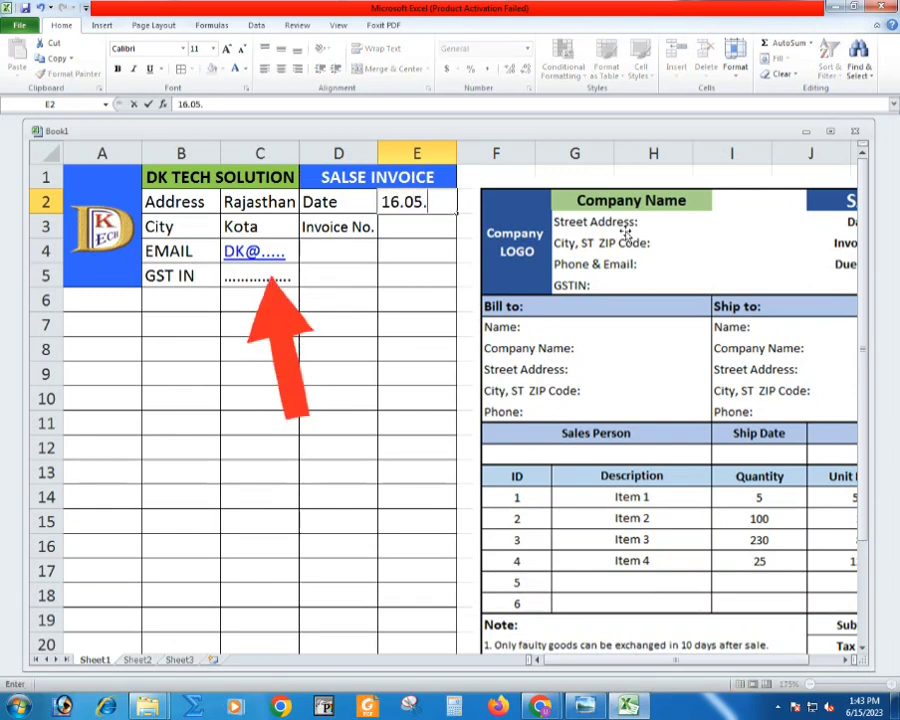
text(2023)
key(Return)
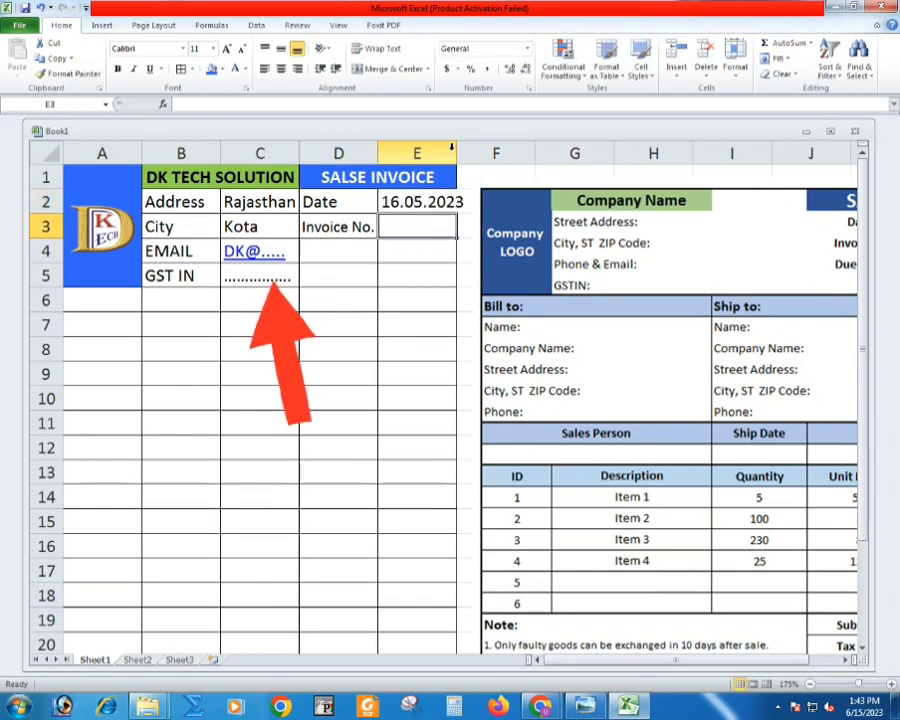
double_click(457, 152)
text(841)
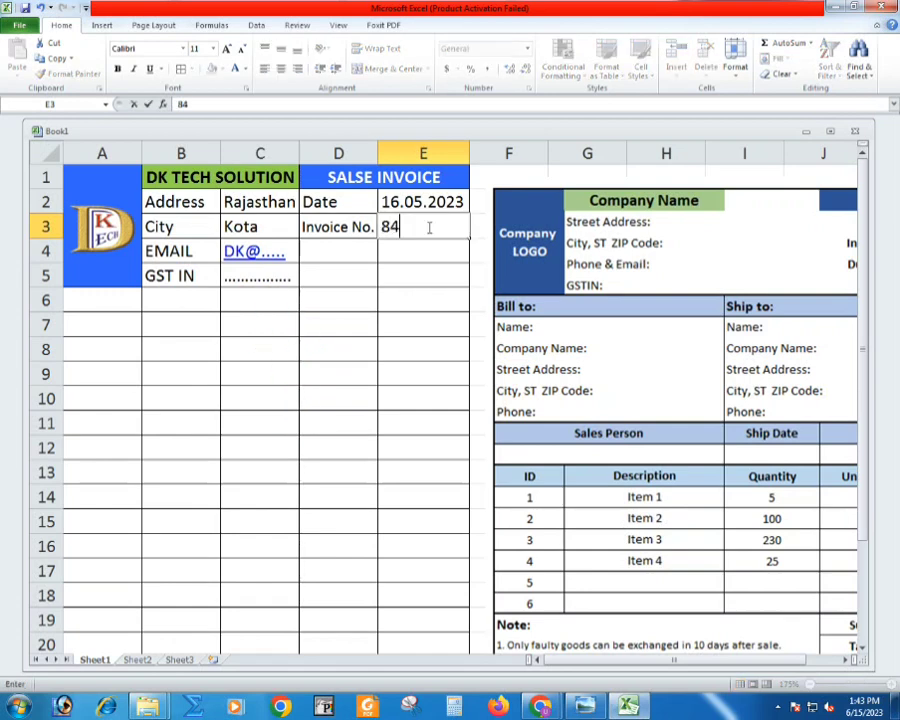
key(Return)
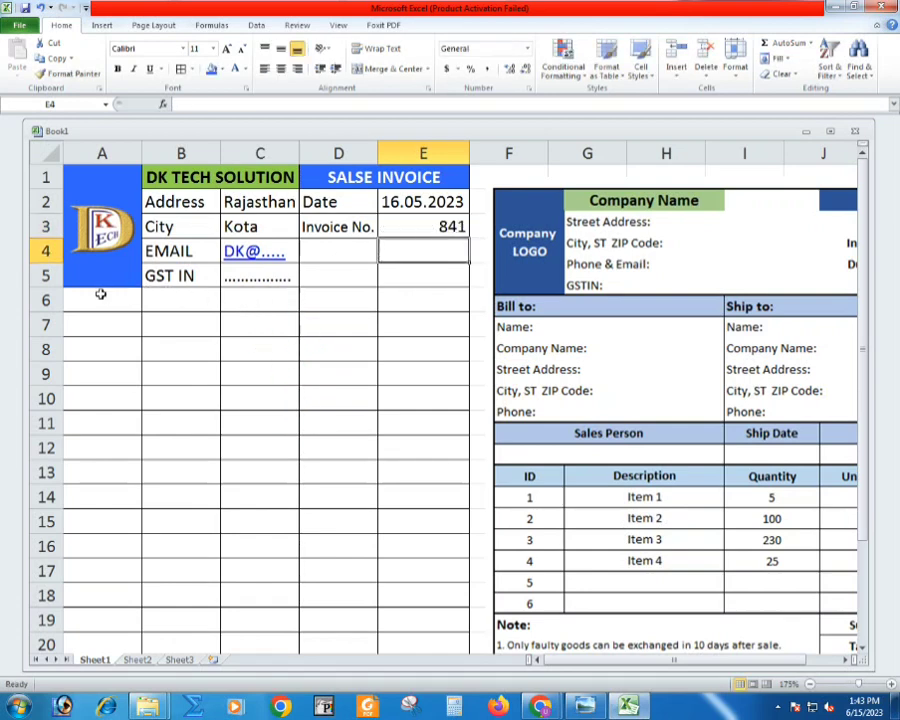
- Fill A6:E6 with the heading blue, and merge and center cells A6:C6
drag(101, 294, 398, 298)
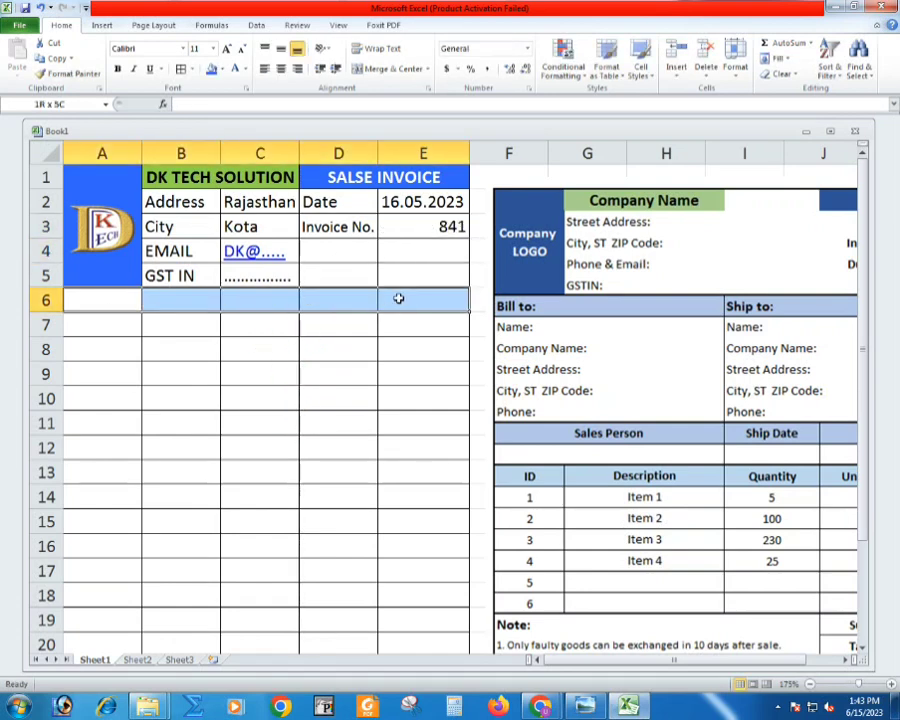
click(210, 68)
drag(130, 298, 250, 298)
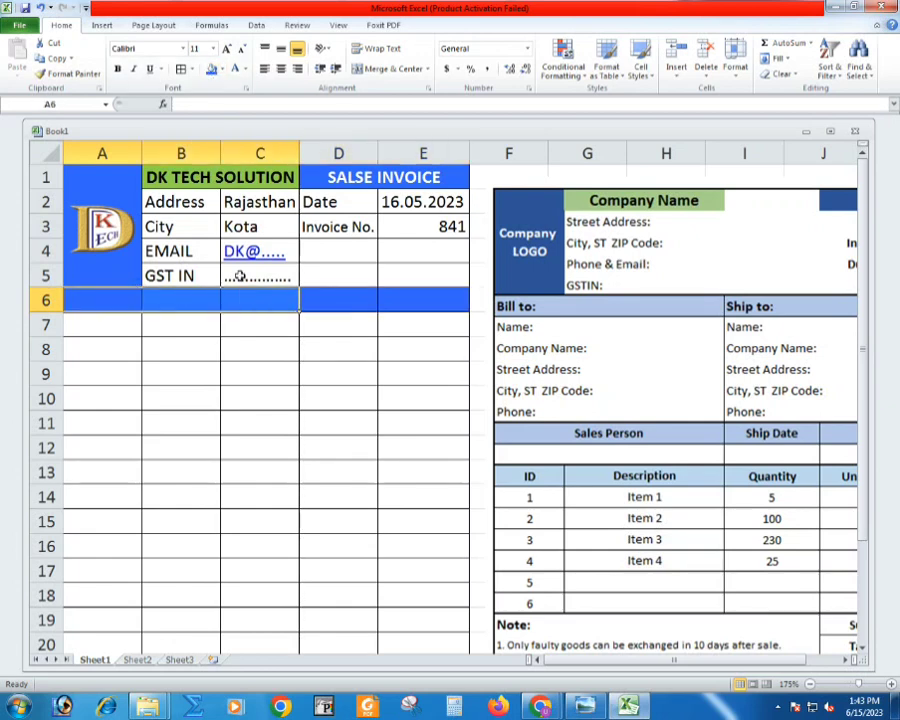
click(362, 72)
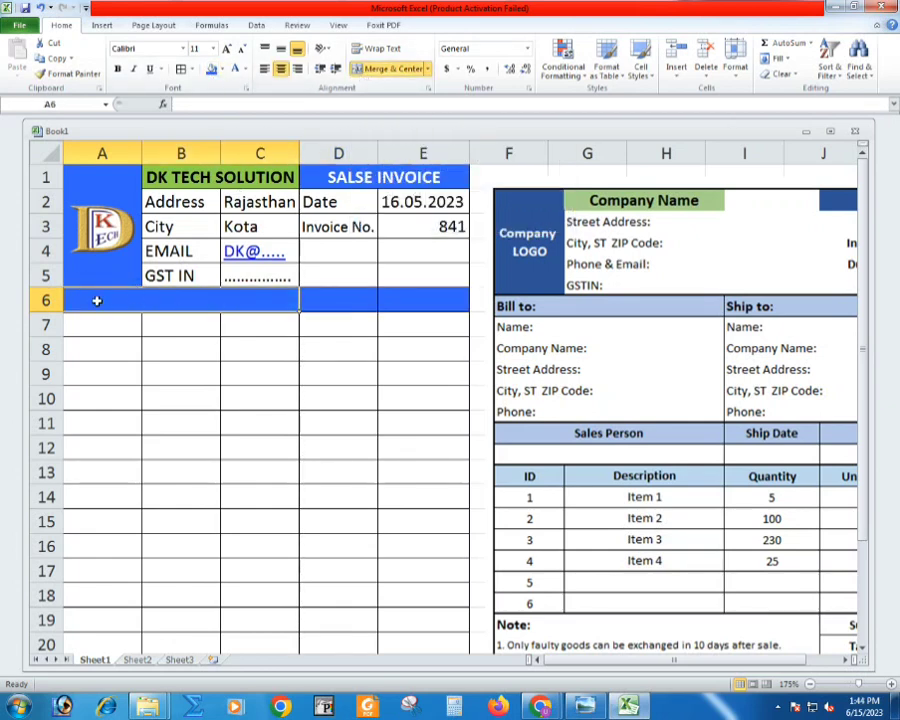
- Enter "Bill To:" in the merged cell A6:C6 and format it as bold white text
text(Bill TO)
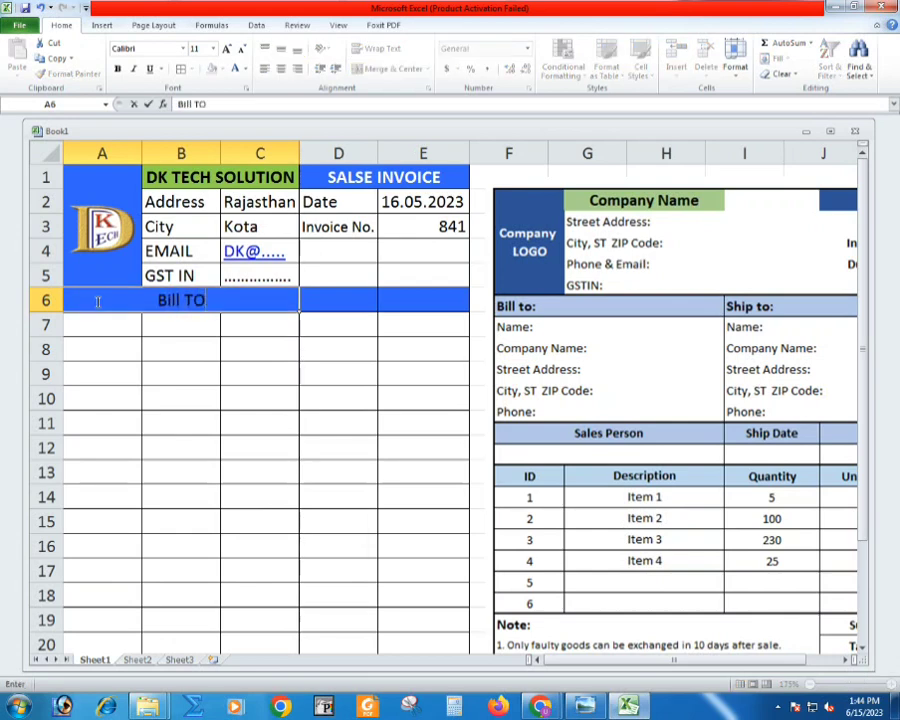
key(BackSpace)
text(o:)
key(Return)
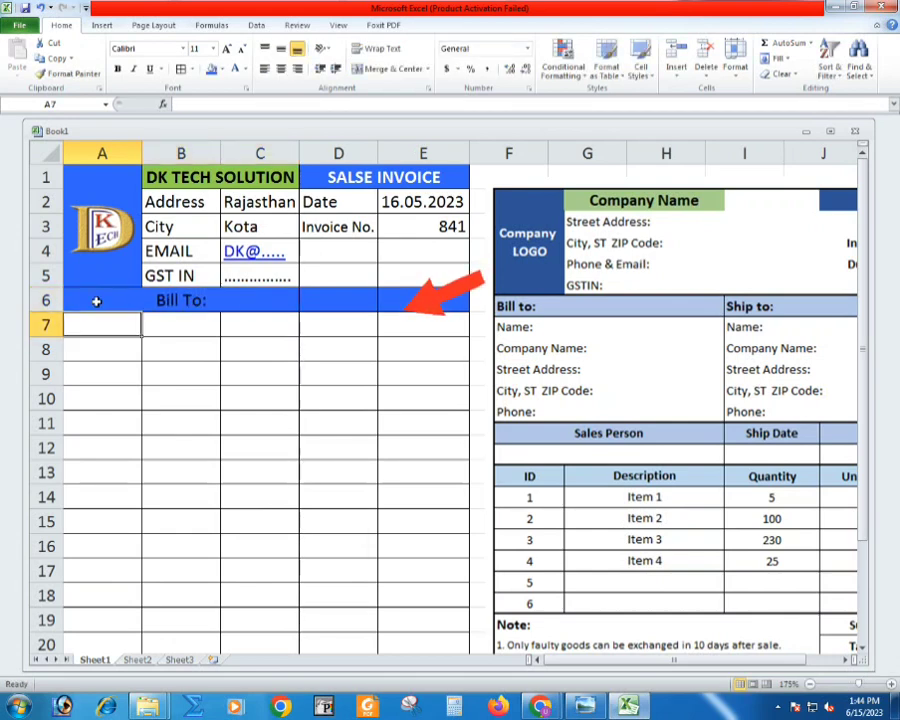
click(294, 300)
click(235, 71)
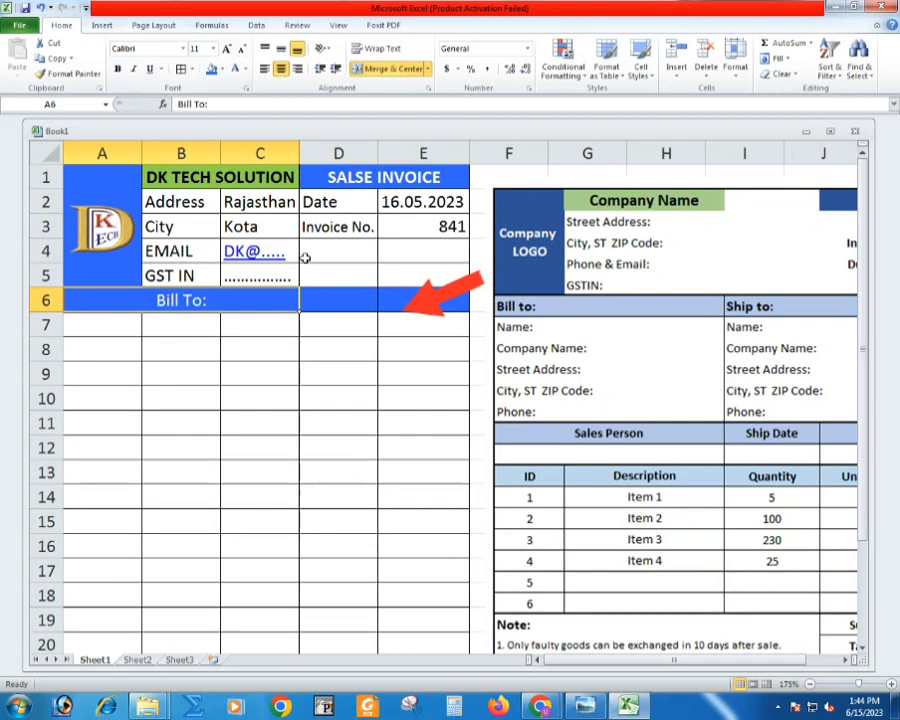
key(ctrl+b)
- Create the heading "Ship To:" in D6:E6, merged and centered, with bold white text
drag(327, 291, 420, 298)
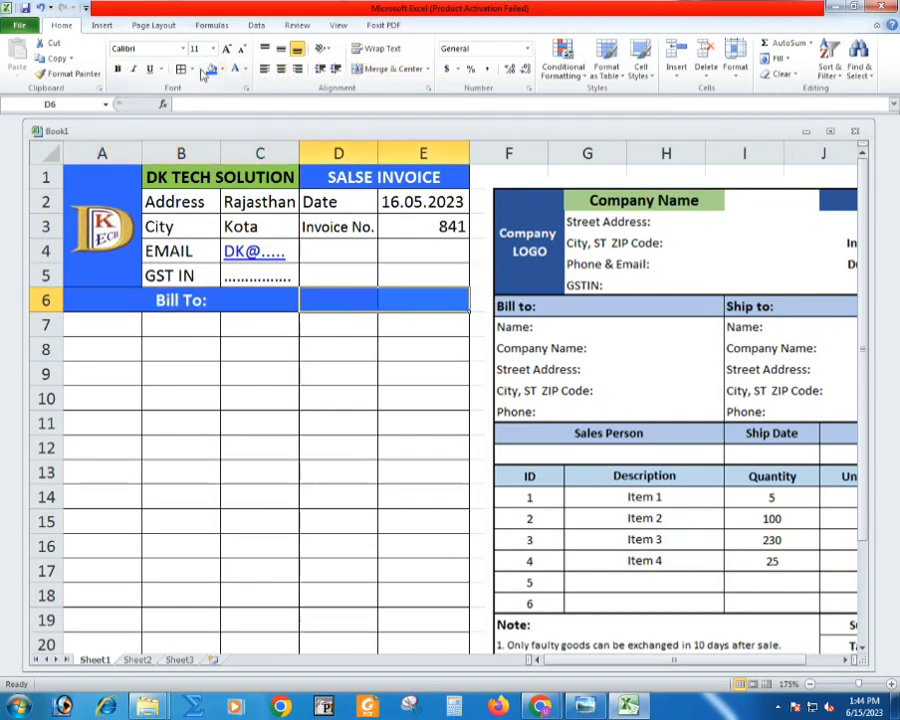
click(281, 68)
text(S)
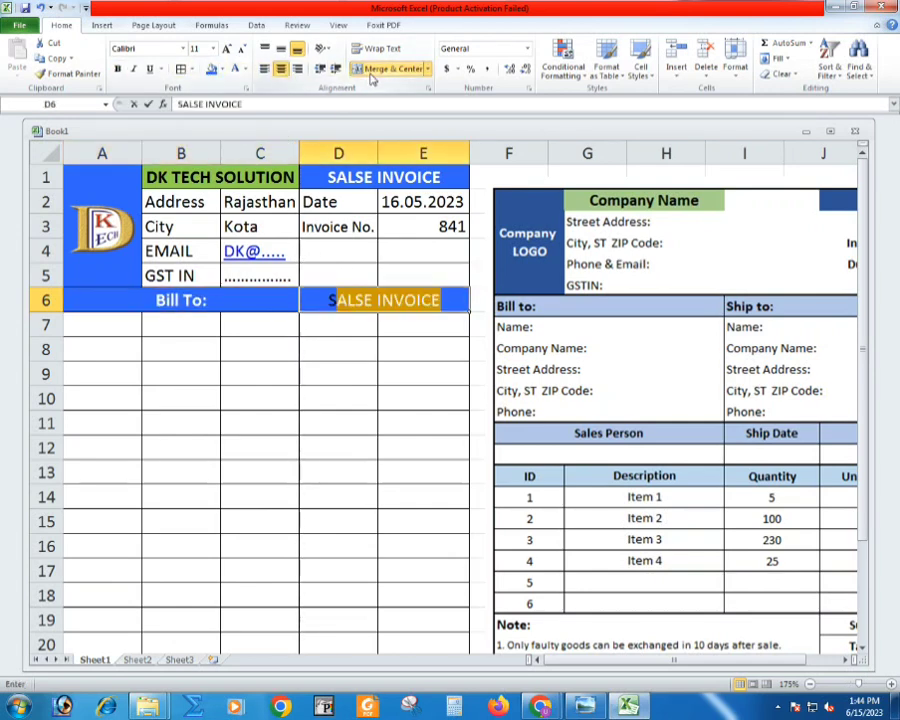
text(hip To)
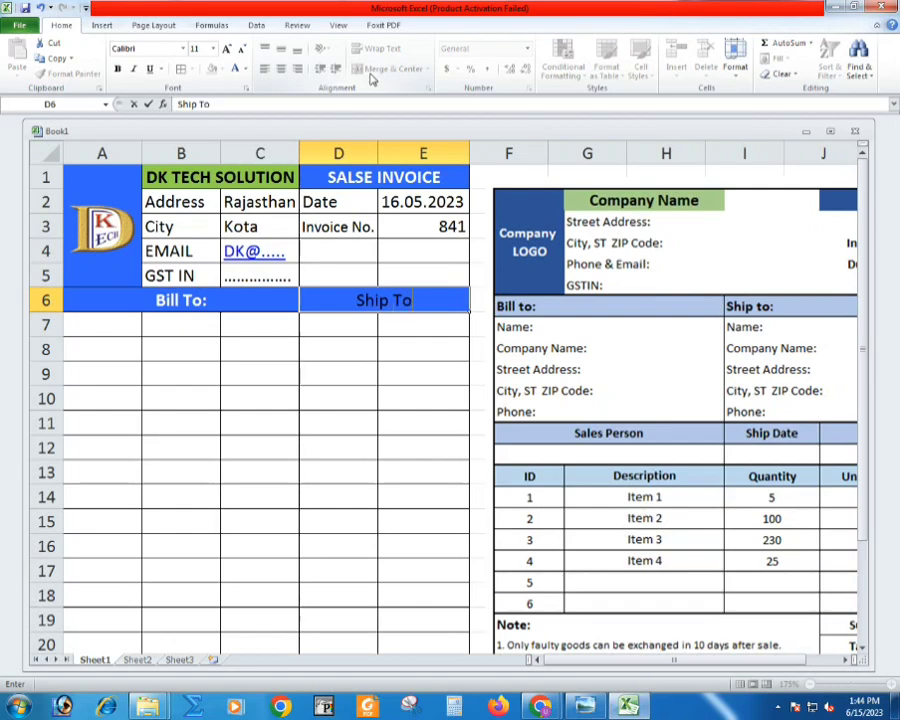
key(Return)
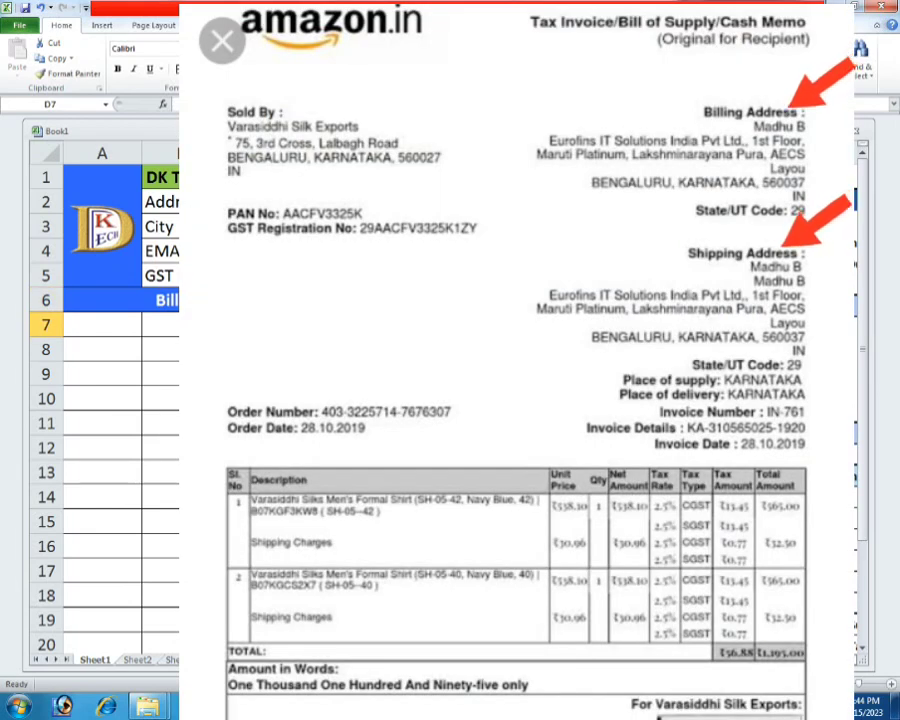
click(375, 300)
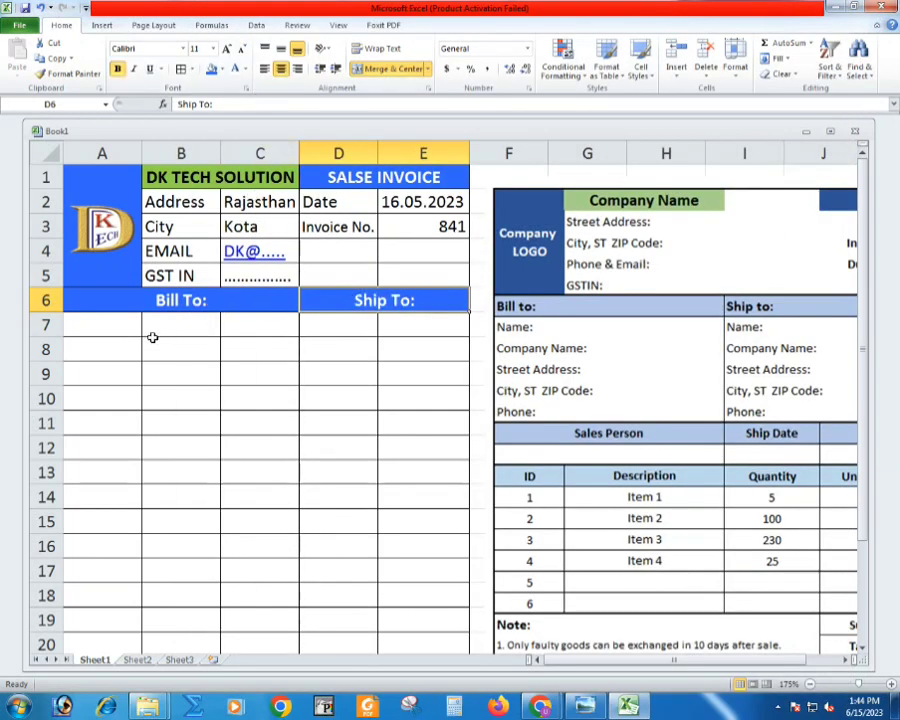
- Enter the column headers "Sr.No.", "Product" and "Description" in A7:C7 and auto-fit column C to its contents
click(106, 322)
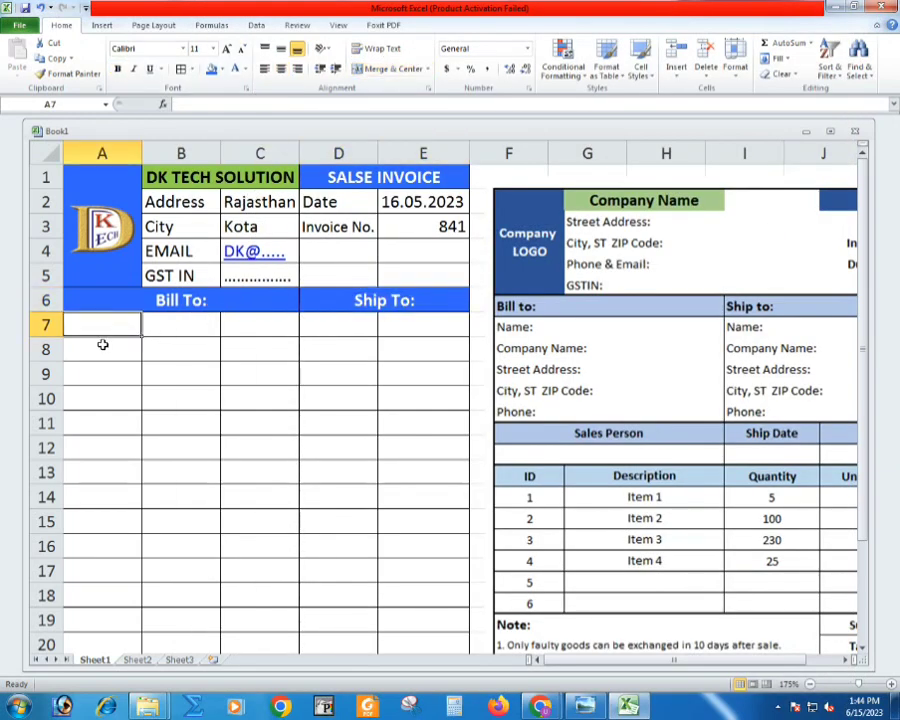
text(Sr.No.)
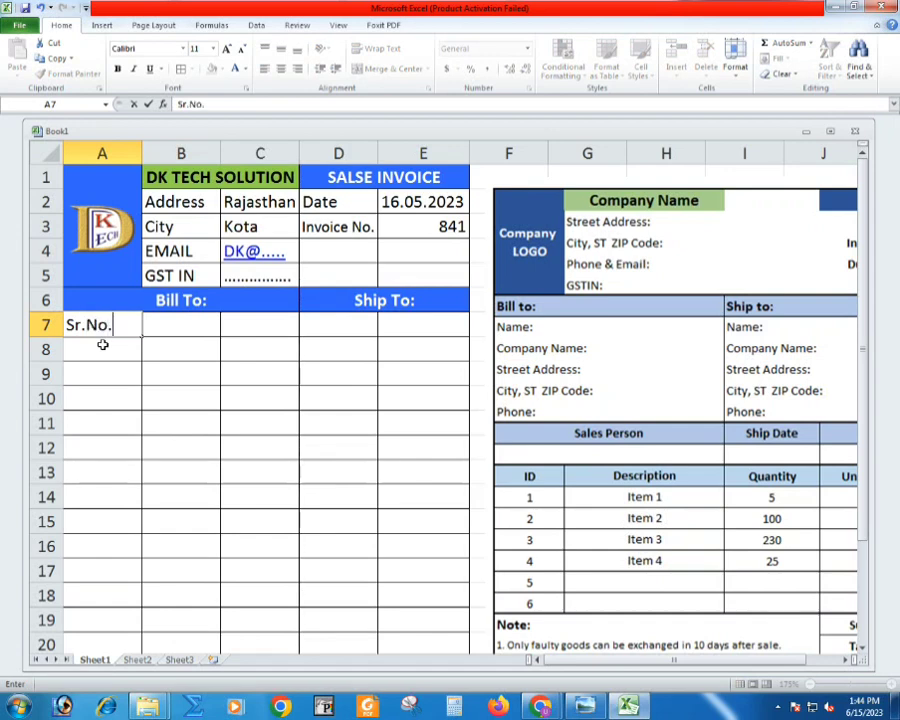
key(Tab)
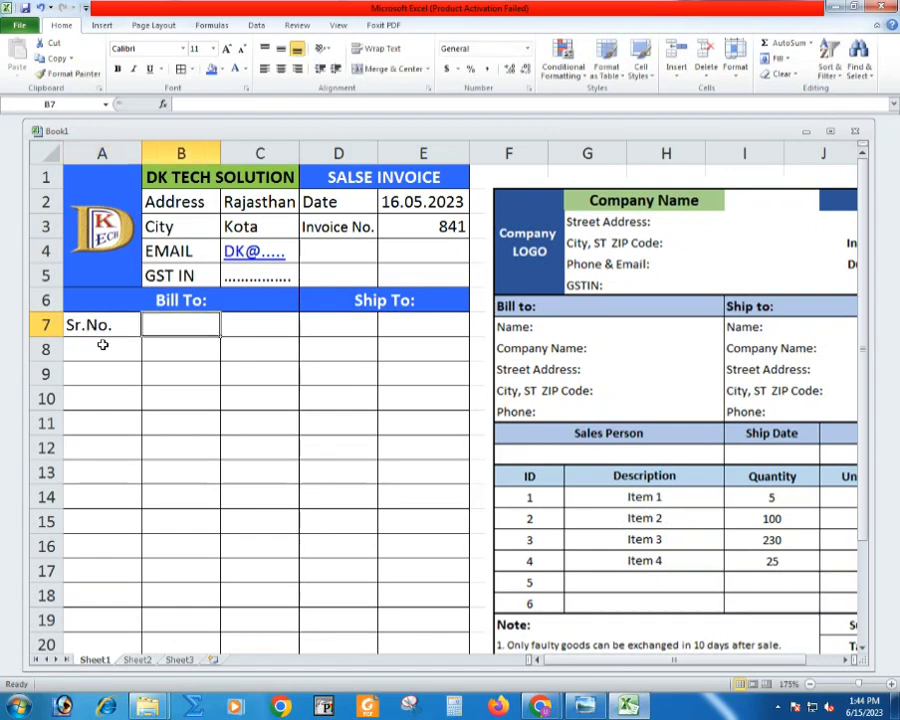
text(Product)
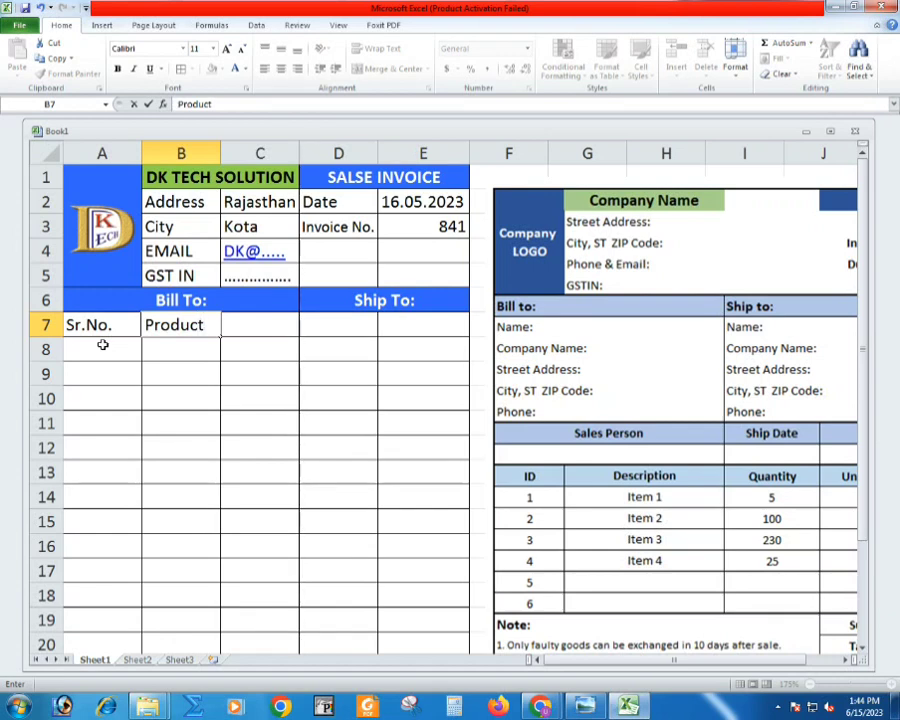
key(Tab)
text(D)
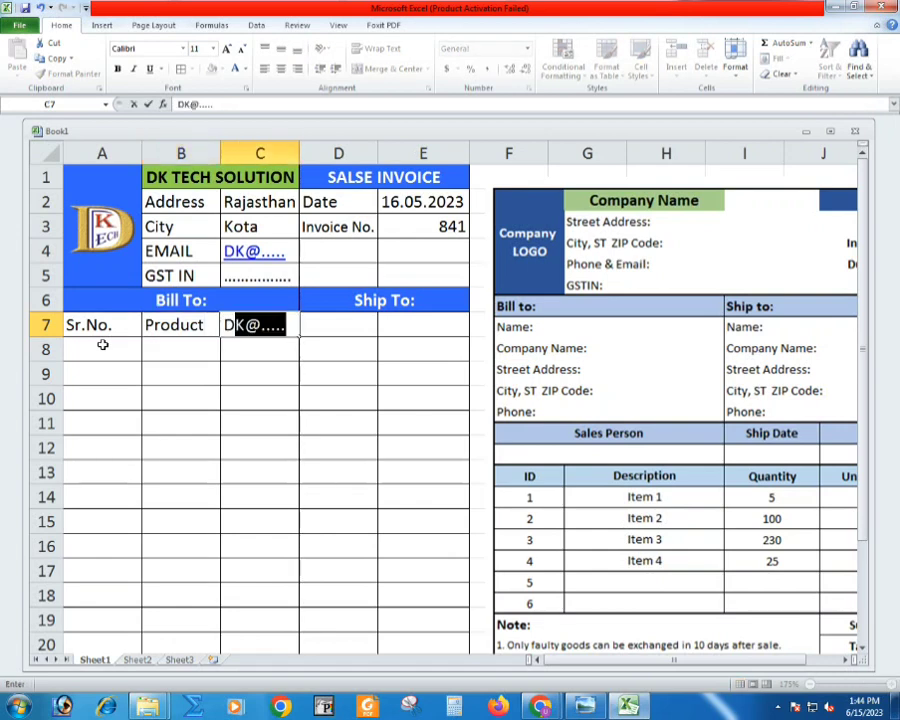
text(escription)
key(Tab)
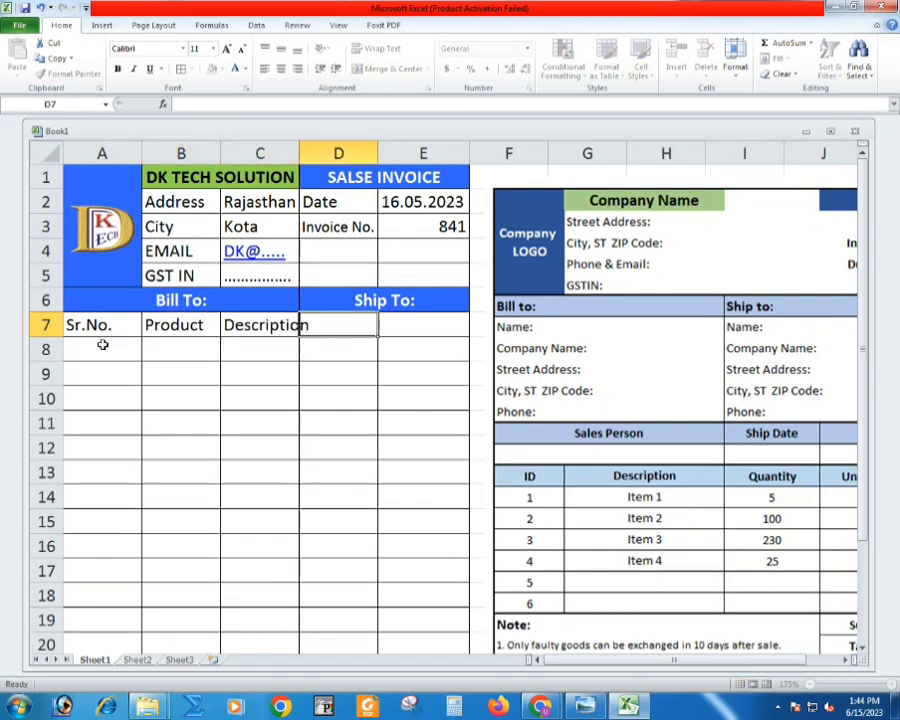
double_click(299, 153)
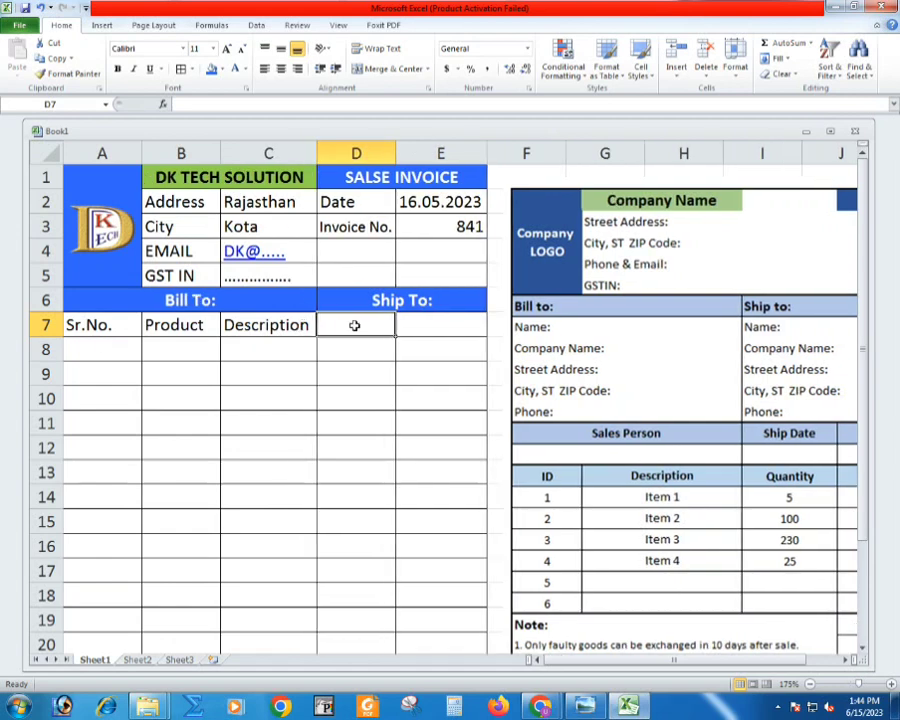
- Enter the column headers "Qty" in cell D7 and "Amount" in cell E7
text(Q)
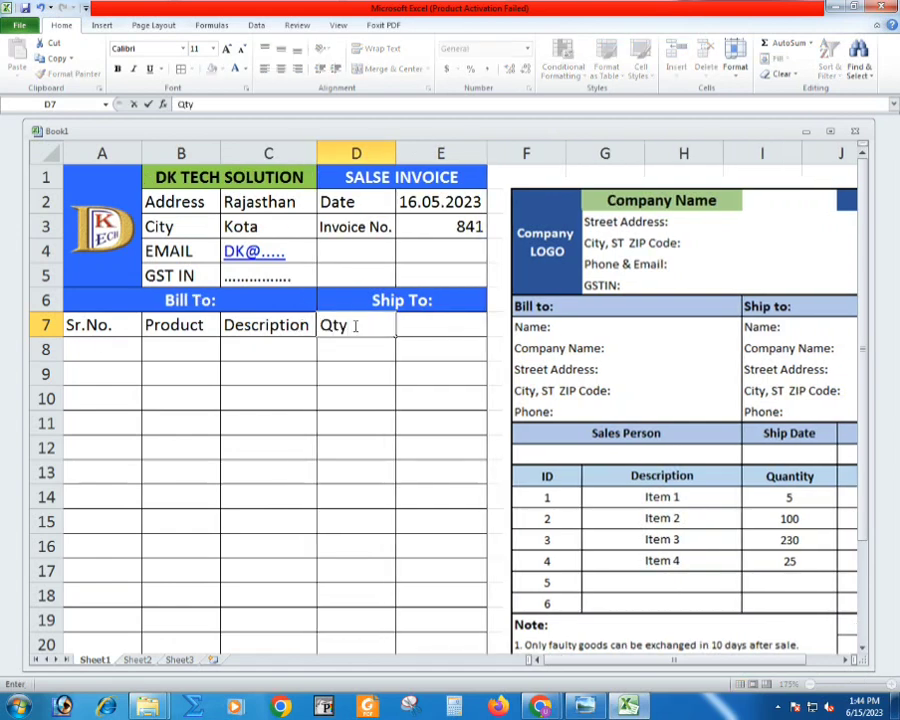
text(ty)
key(Tab)
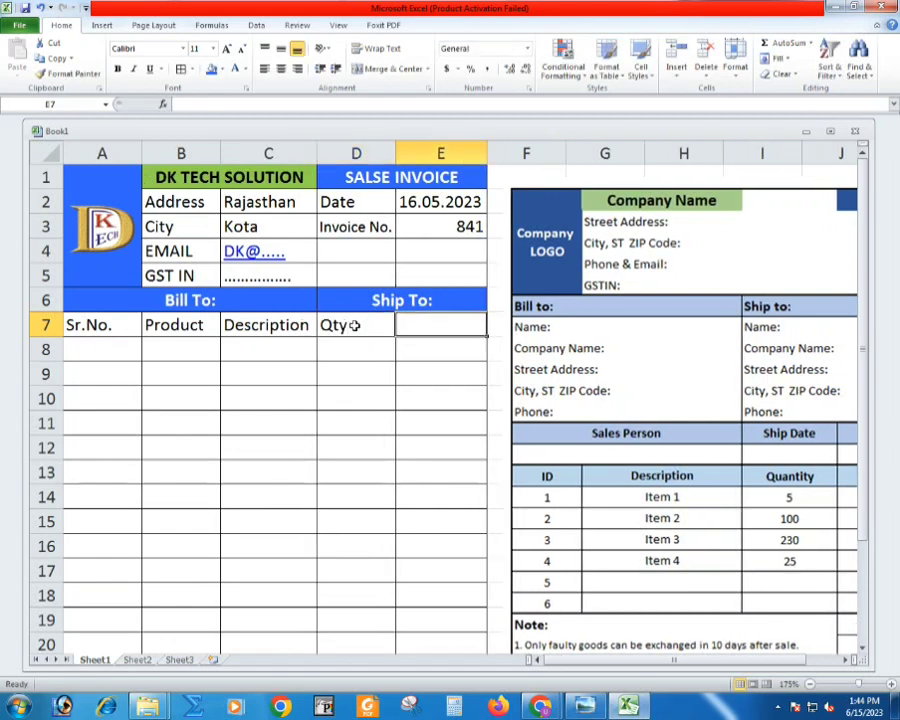
text(Amount)
key(Return)
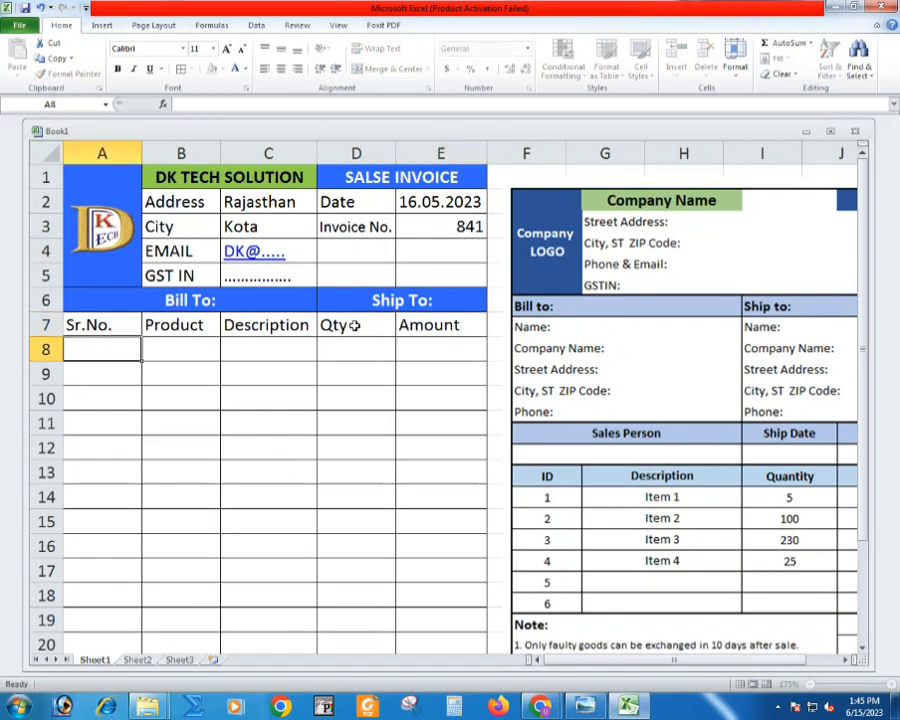
- Enter the serial numbers 1, 2 and 3 in cells A8 to A10
text(1)
key(Return)
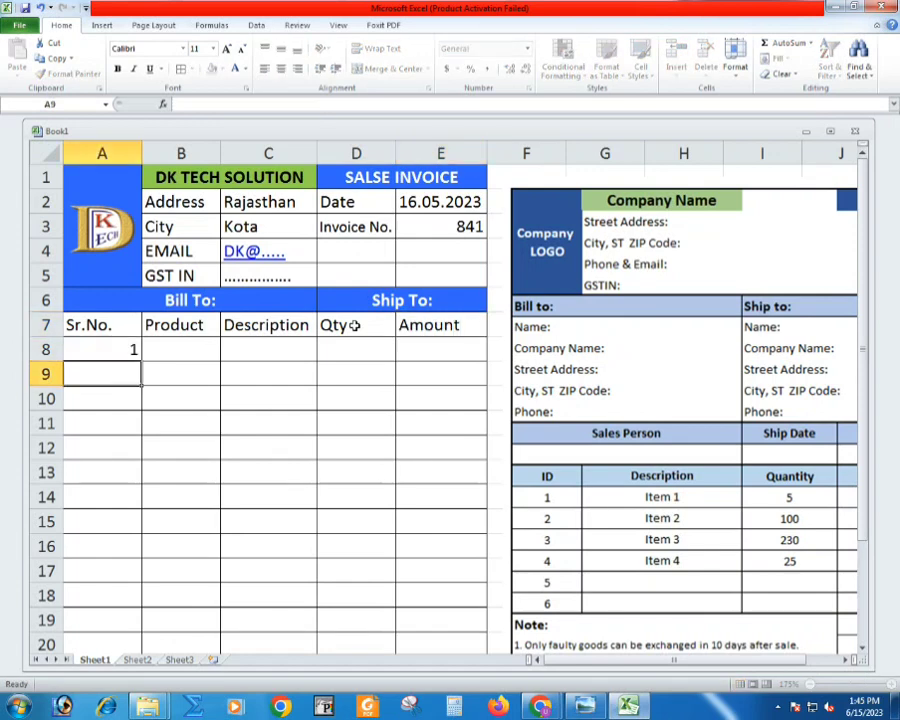
text(2)
key(Return)
text(3)
key(Return)
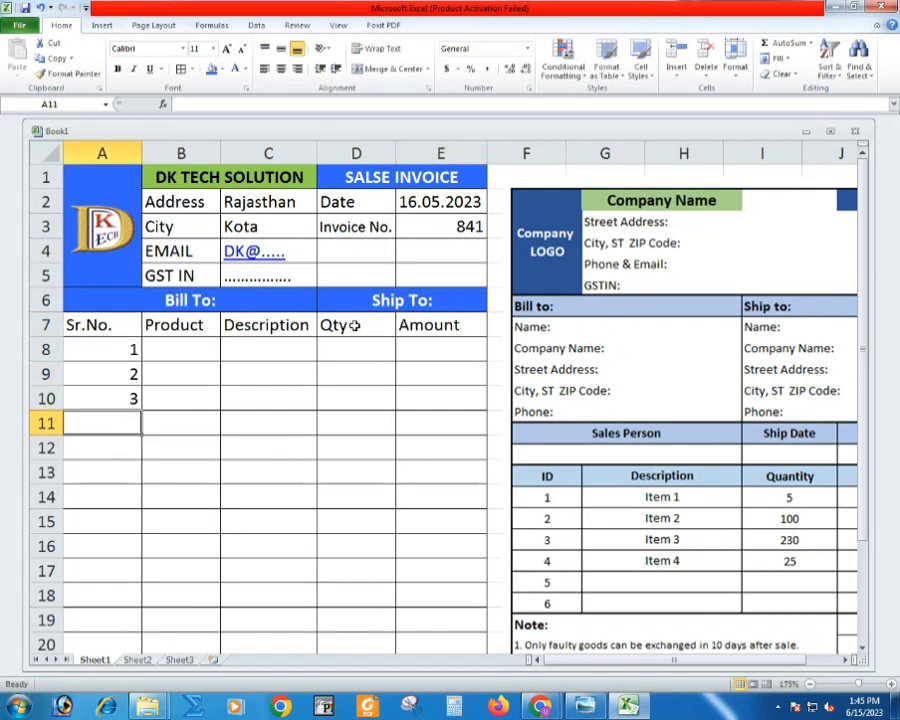
click(181, 349)
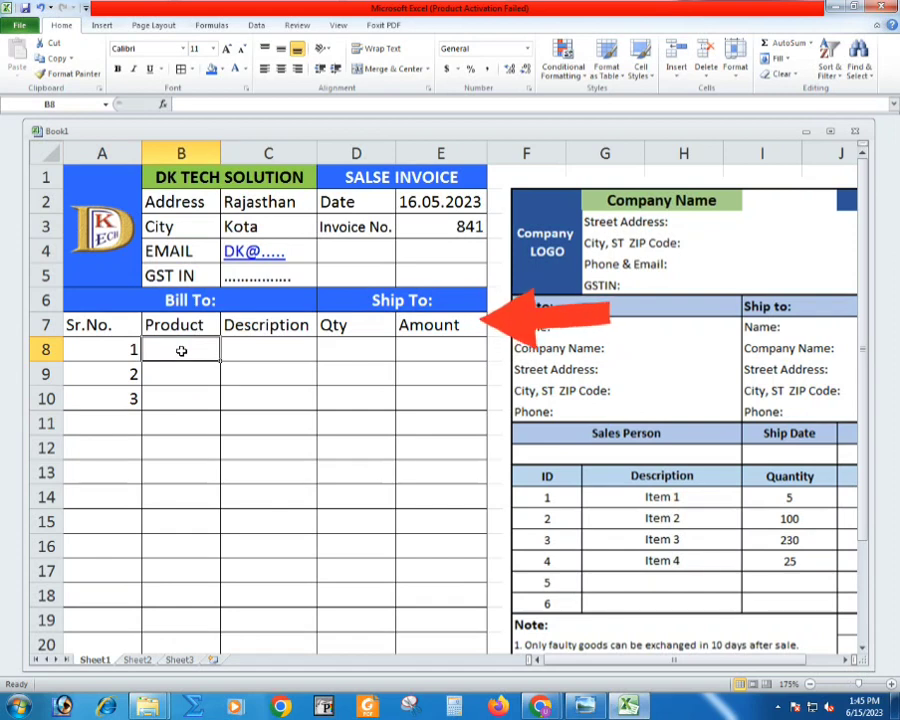
- Enter the product numbers 5841, 5441 and 5541 in cells B8 to B10
text(584)
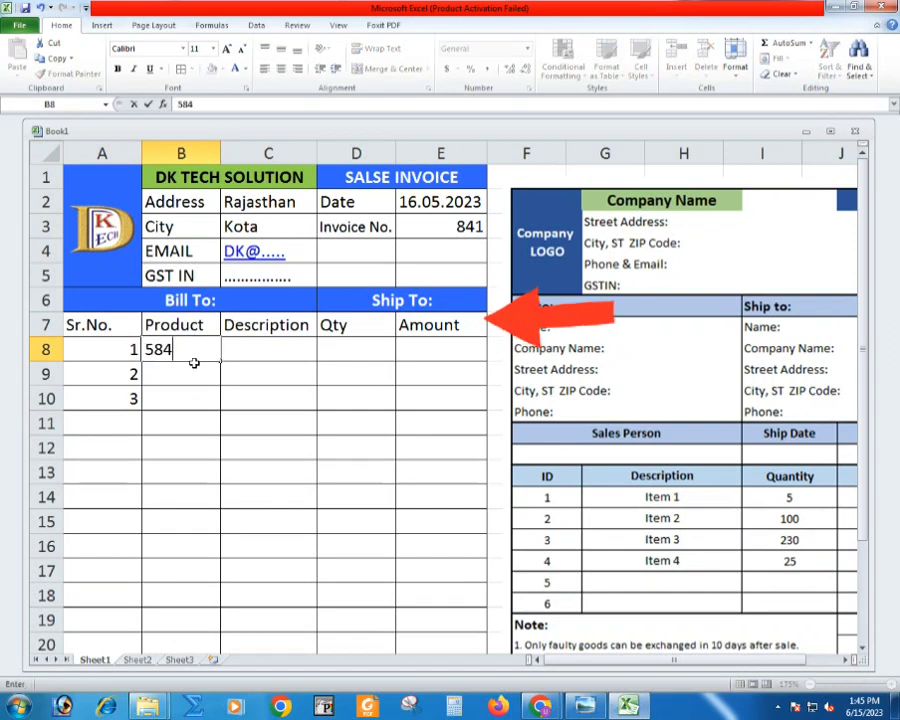
text(1)
key(Return)
text(5441)
key(Return)
text(554)
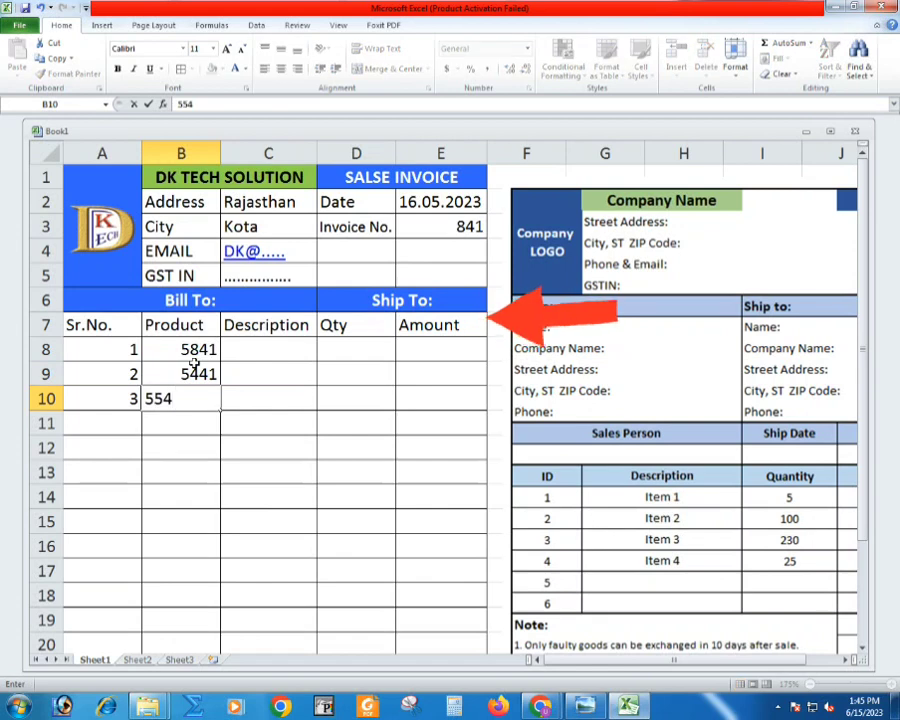
text(1)
key(Return)
- Enter the item descriptions CPU, LED and SMPS in cells C8 to C10
click(290, 346)
text(CPU)
key(Return)
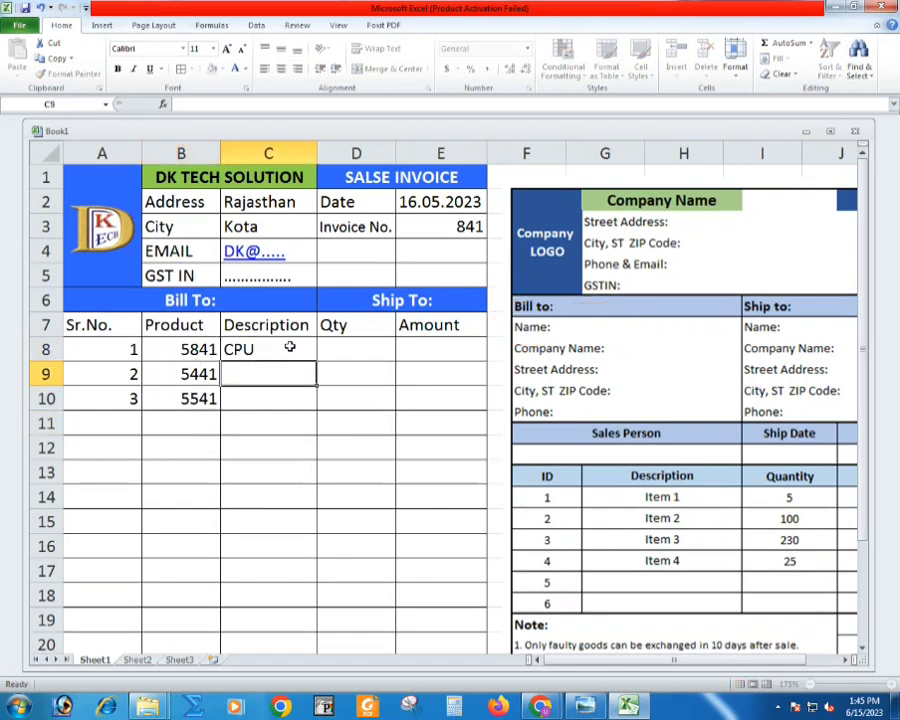
text(LED)
key(Return)
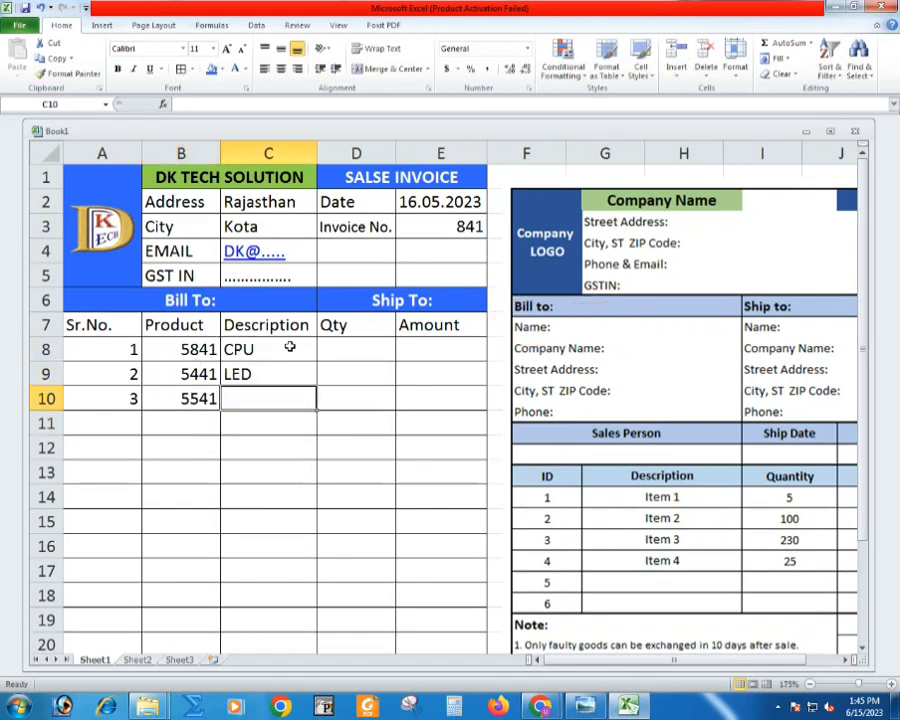
text(S)
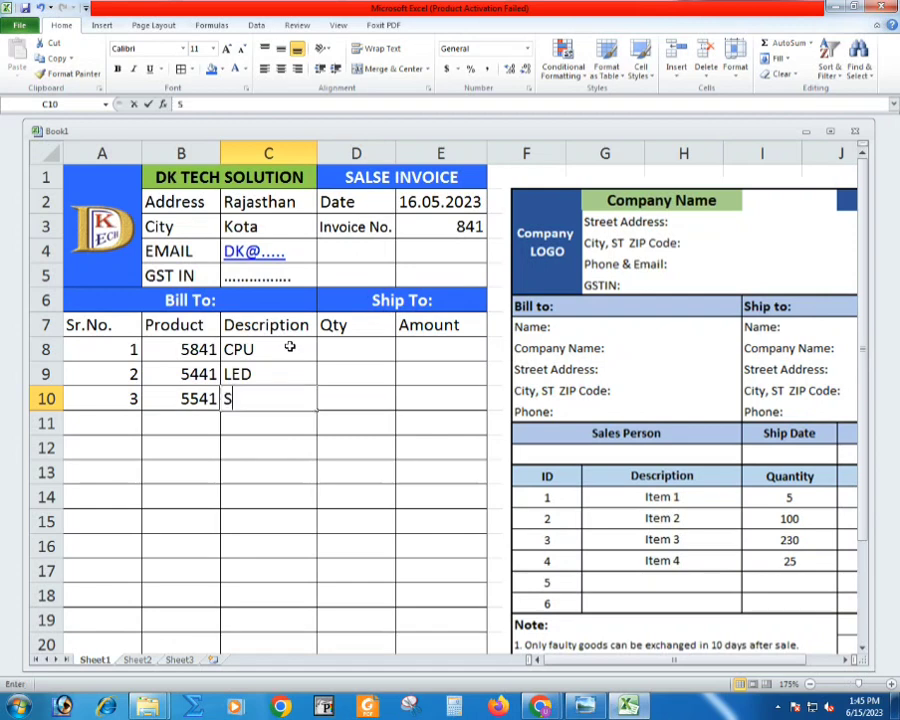
key(BackSpace)
text(SMPS)
key(Return)
- Enter the quantities 3, 3 and 4 in cells D8 to D10
click(337, 341)
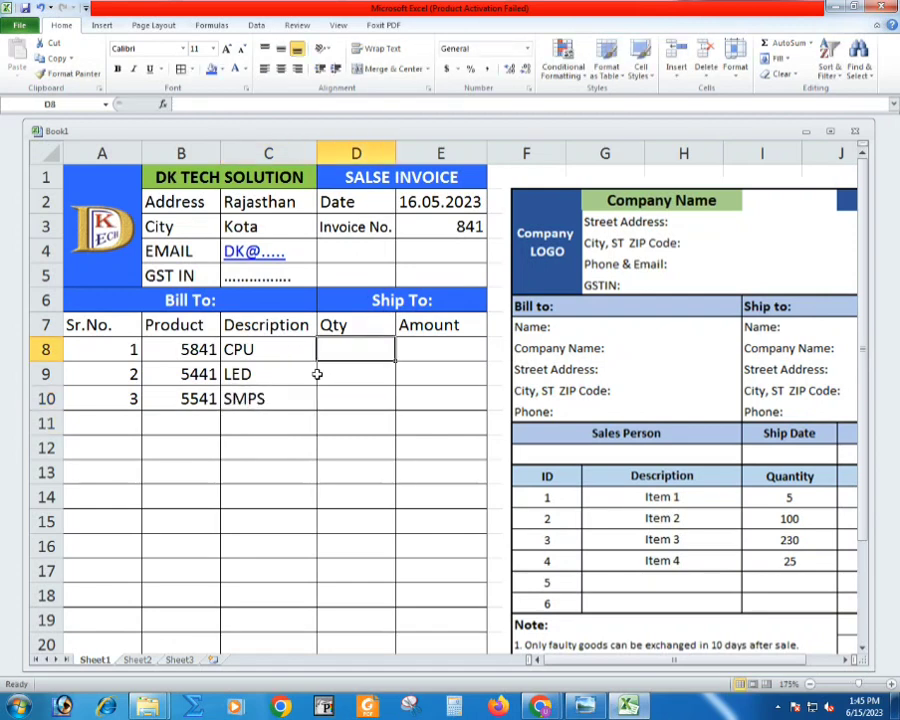
text(3)
key(Return)
text(3)
key(Return)
text(4)
key(Return)
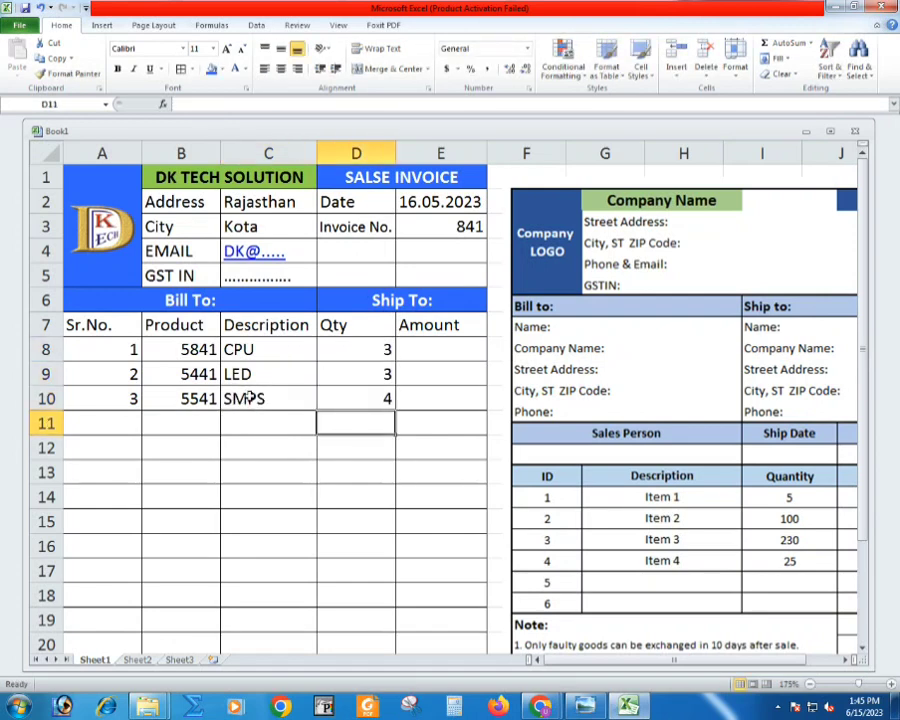
- Add a fourth item in row 11 with serial number 4, product 451, description RAM and quantity 8
click(125, 422)
text(4)
key(Tab)
text(451)
key(Tab)
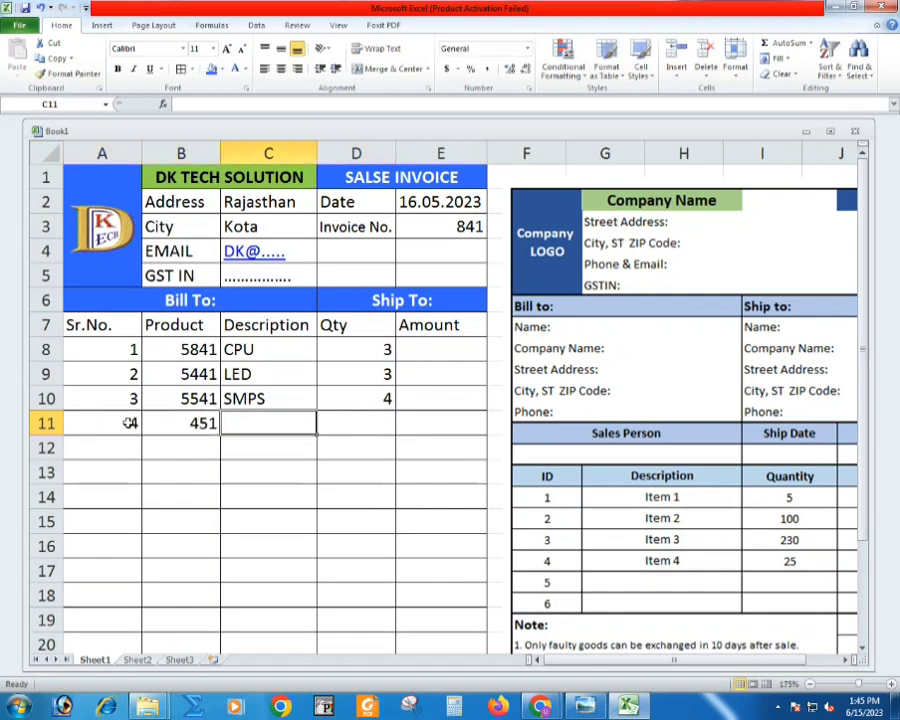
text(Mother)
key(BackSpace)
key(BackSpace)
key(BackSpace)
key(BackSpace)
key(BackSpace)
key(BackSpace)
text(RAM)
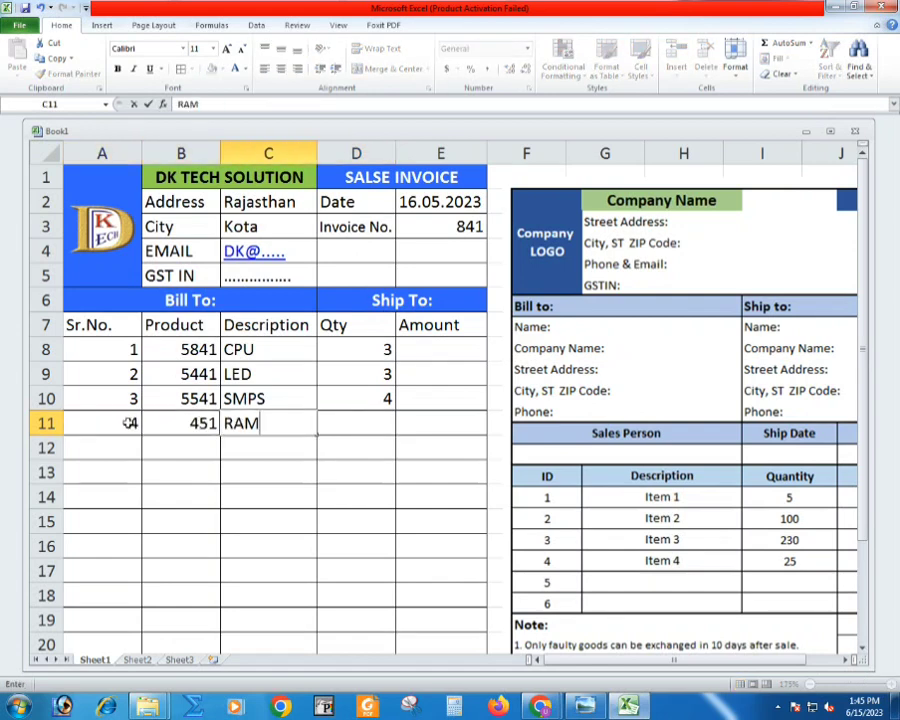
key(Tab)
text(8)
key(Tab)
- Insert a new column before the Amount column and move the "Date" and "Invoice No." labels into E2:E3
click(456, 349)
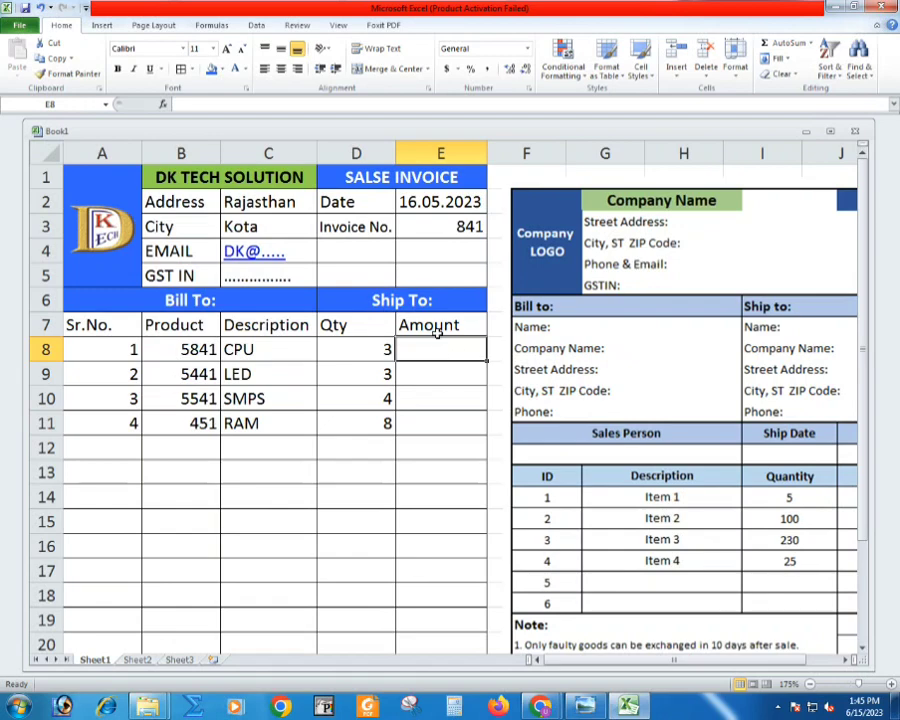
click(475, 150)
key(ctrl+plus)
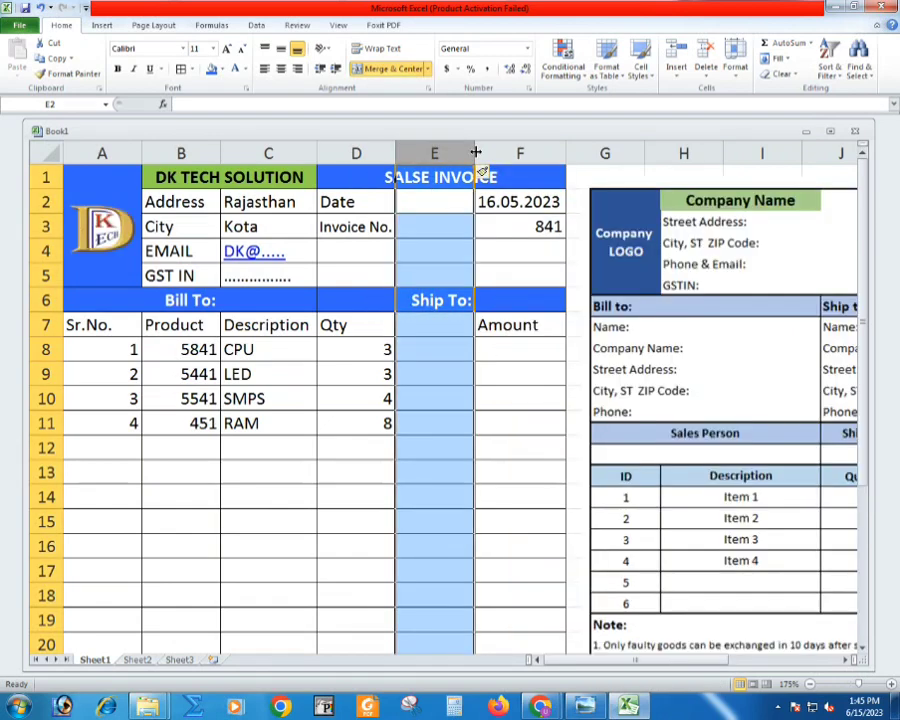
click(461, 217)
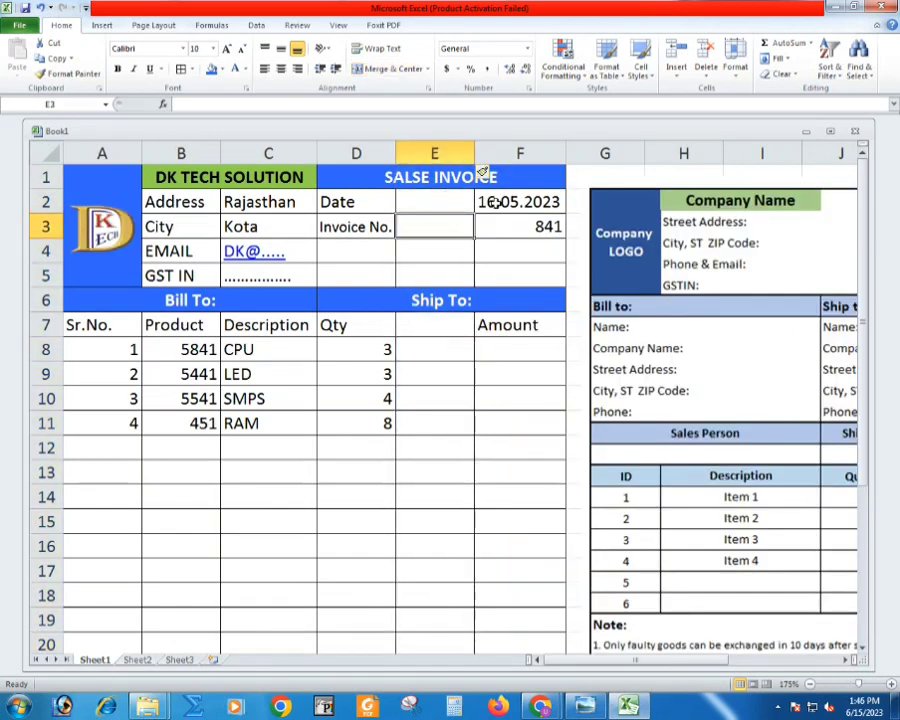
drag(366, 201, 478, 201)
key(ctrl+c)
- Place the "Amount" header in E7 and enter the header "Total (Rs.)" in F7
click(520, 325)
text(Total (Rs)
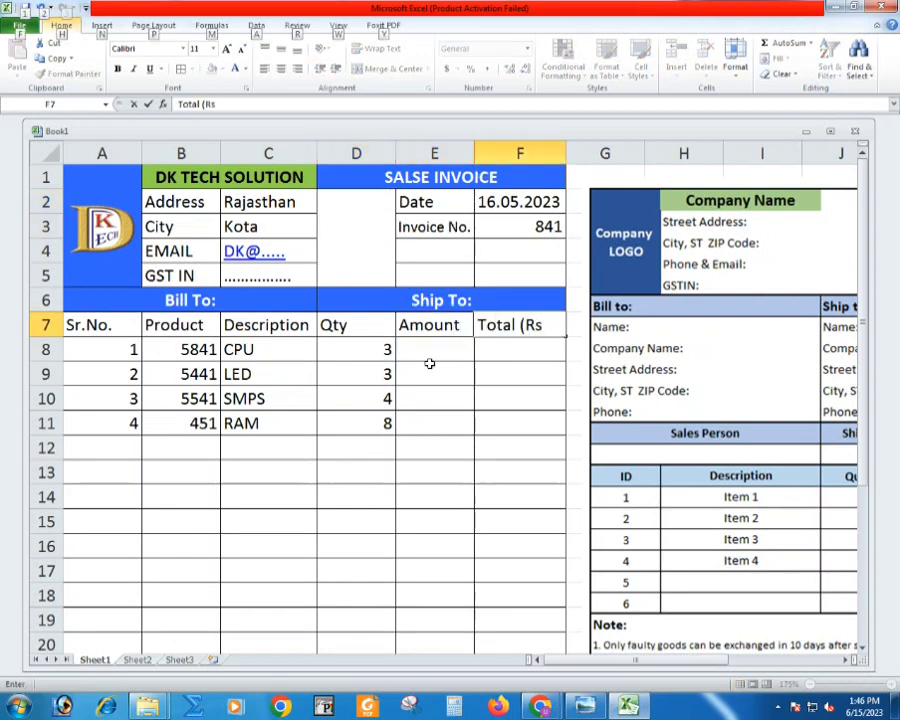
click(544, 324)
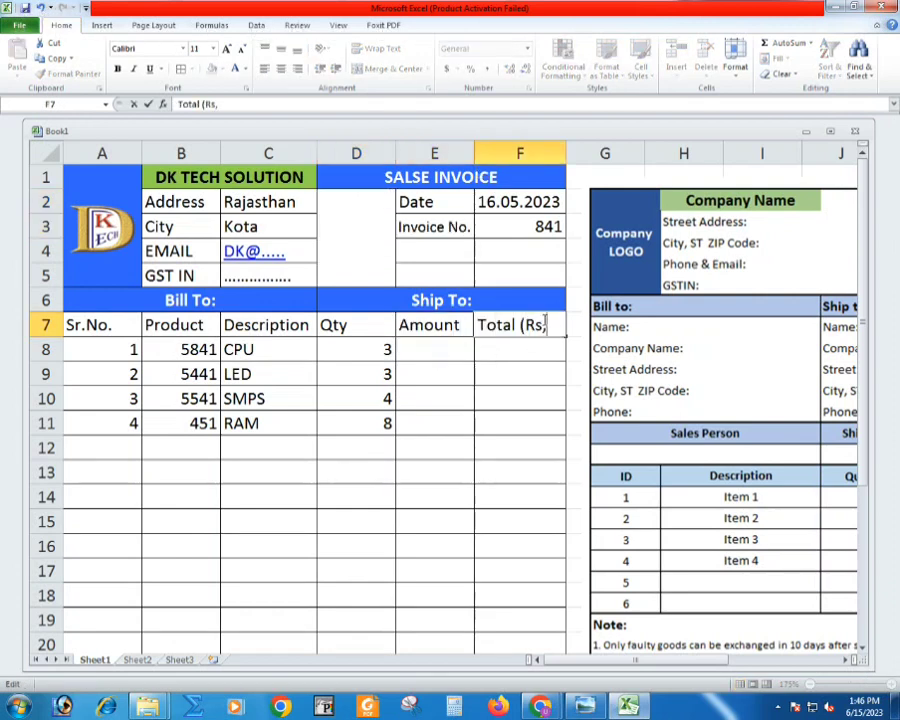
text(.))
key(Return)
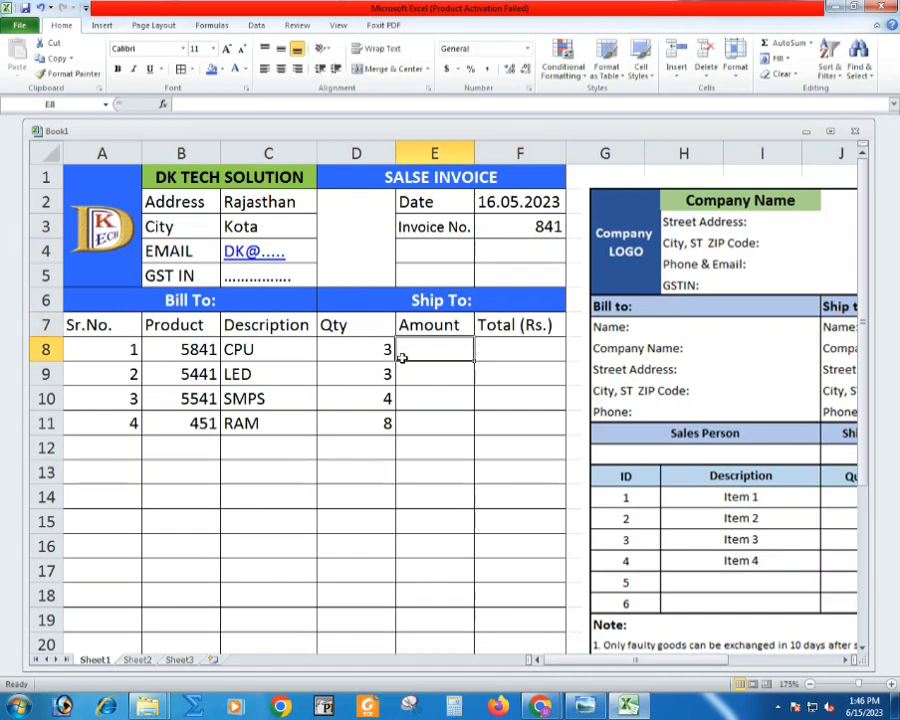
- Enter the amounts 8000, 7500, 1300 and 480 in cells E8 to E11
text(8000)
key(Return)
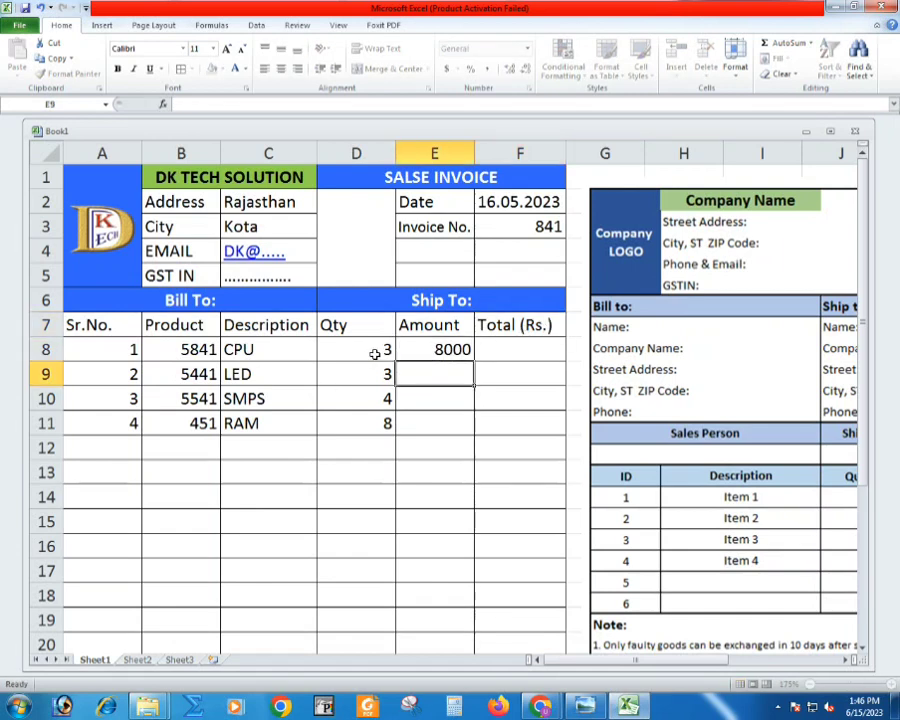
text(7500)
key(Return)
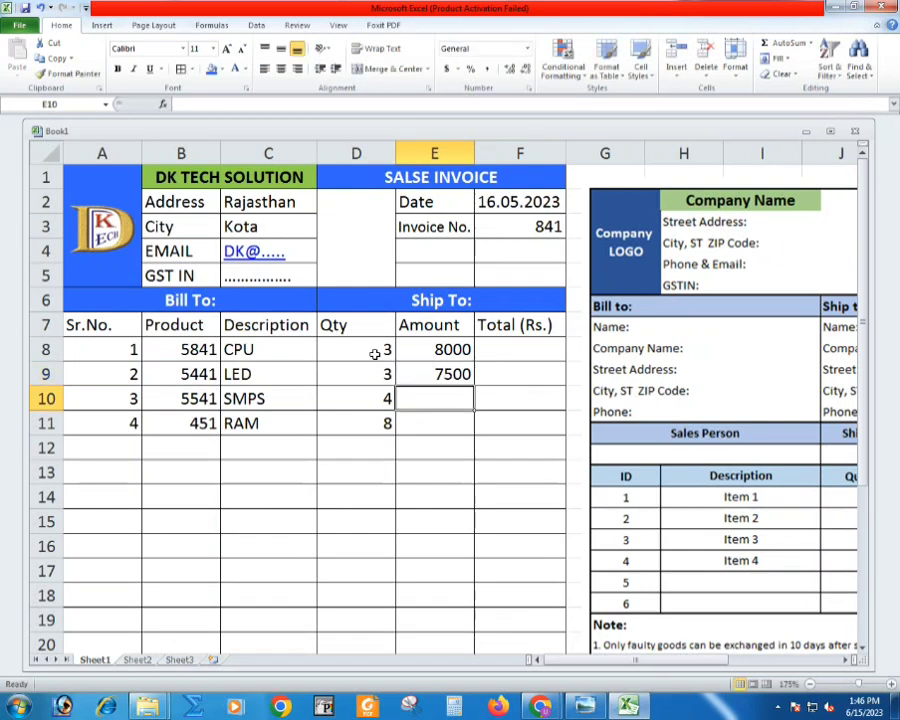
text(1300)
key(Return)
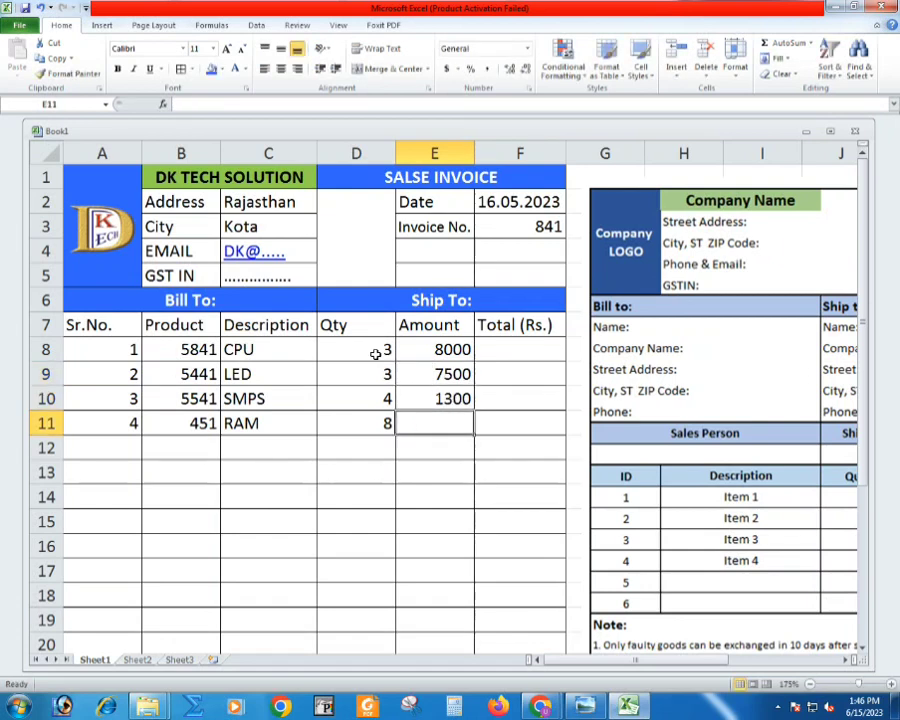
text(480)
key(Return)
- Calculate the total in F8 with the formula =D8*E8 and fill it down to F11
click(498, 352)
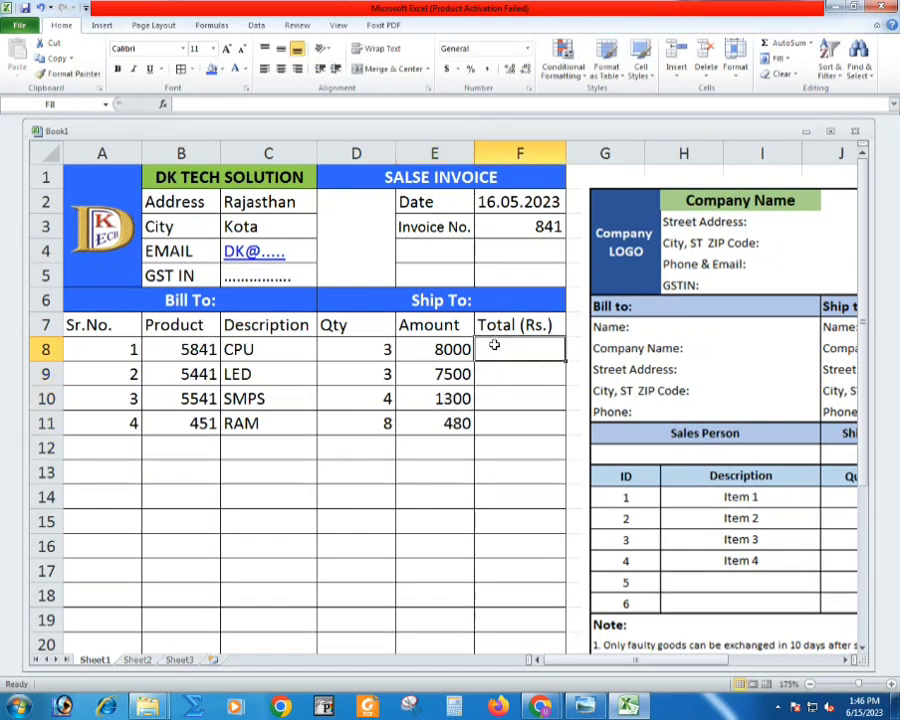
text(=)
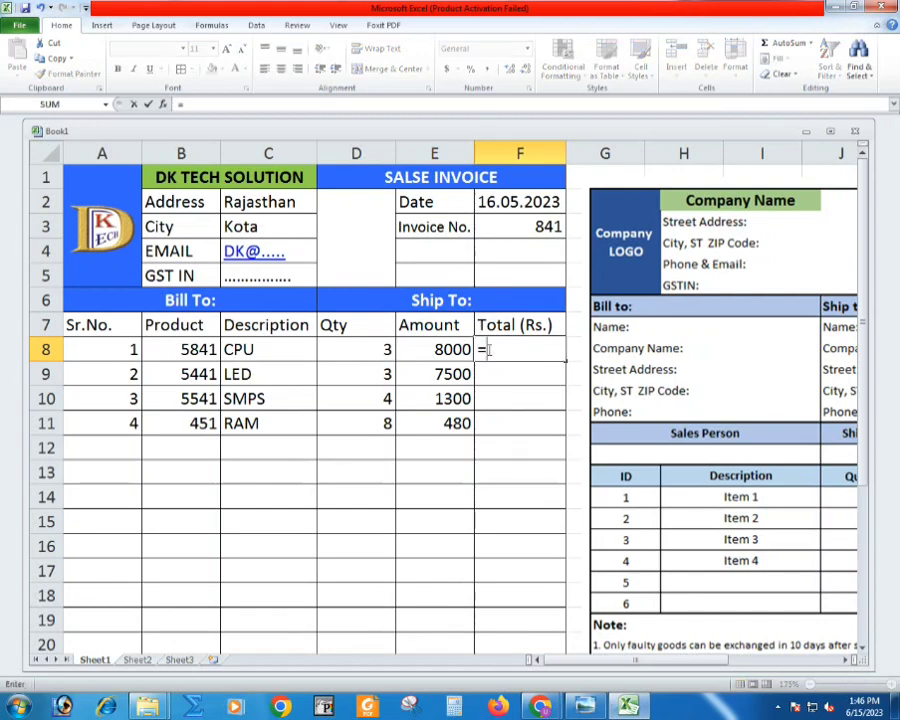
click(387, 348)
text(*)
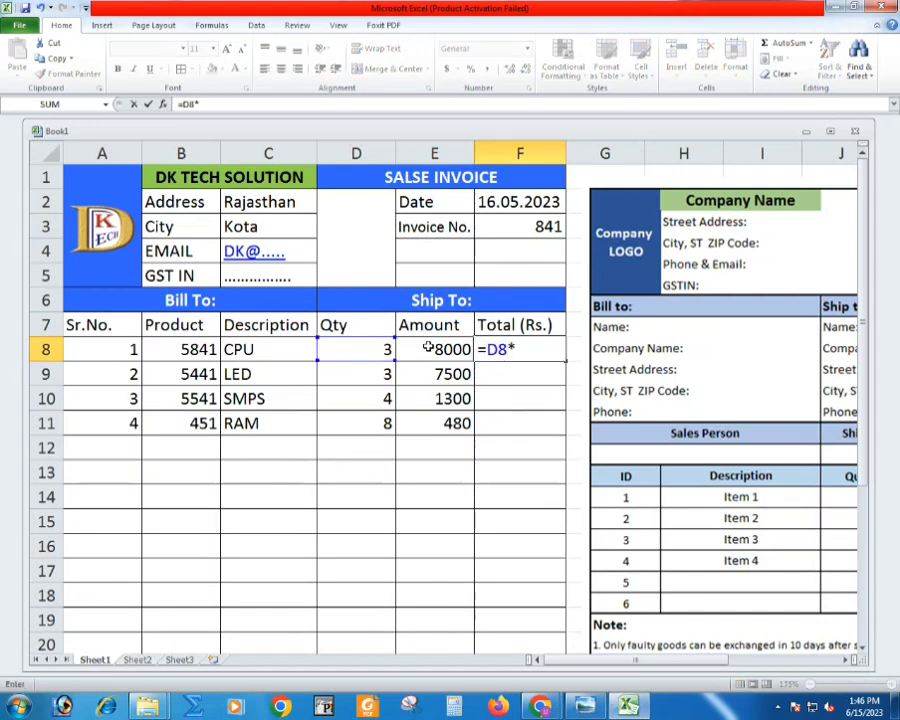
click(428, 348)
key(Return)
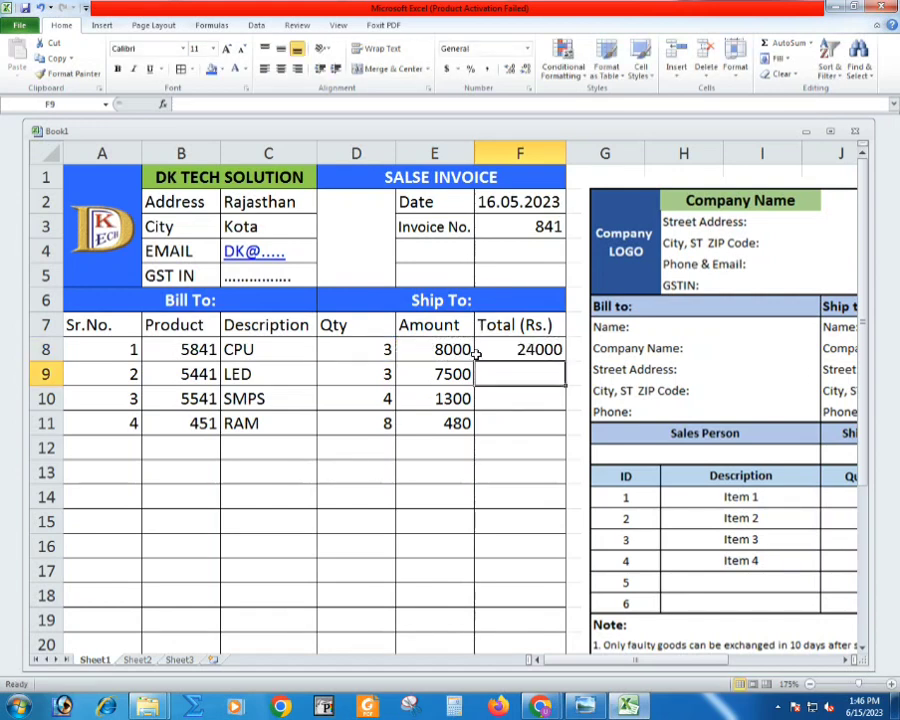
click(520, 349)
drag(565, 363, 561, 430)
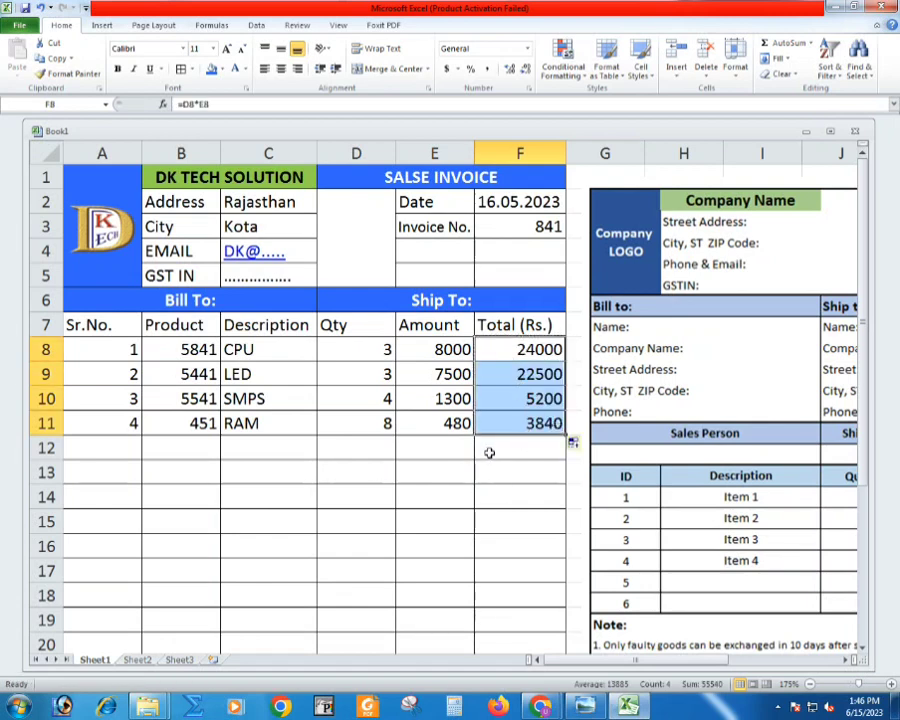
- Center the contents of A7:F13 and give the header row A7:F7 bold text with a yellow fill
drag(101, 325, 545, 470)
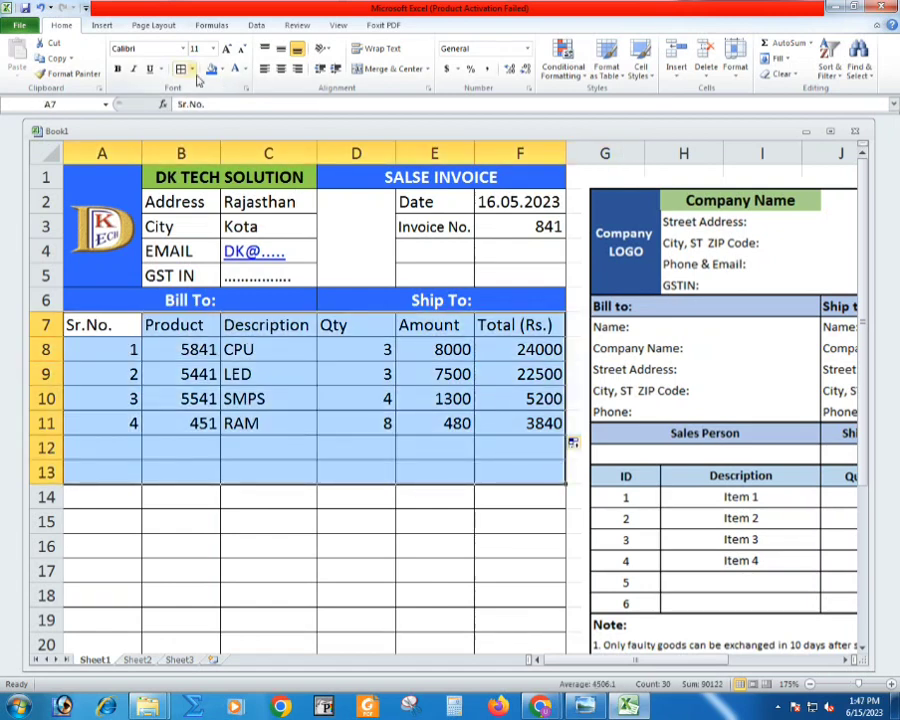
click(282, 70)
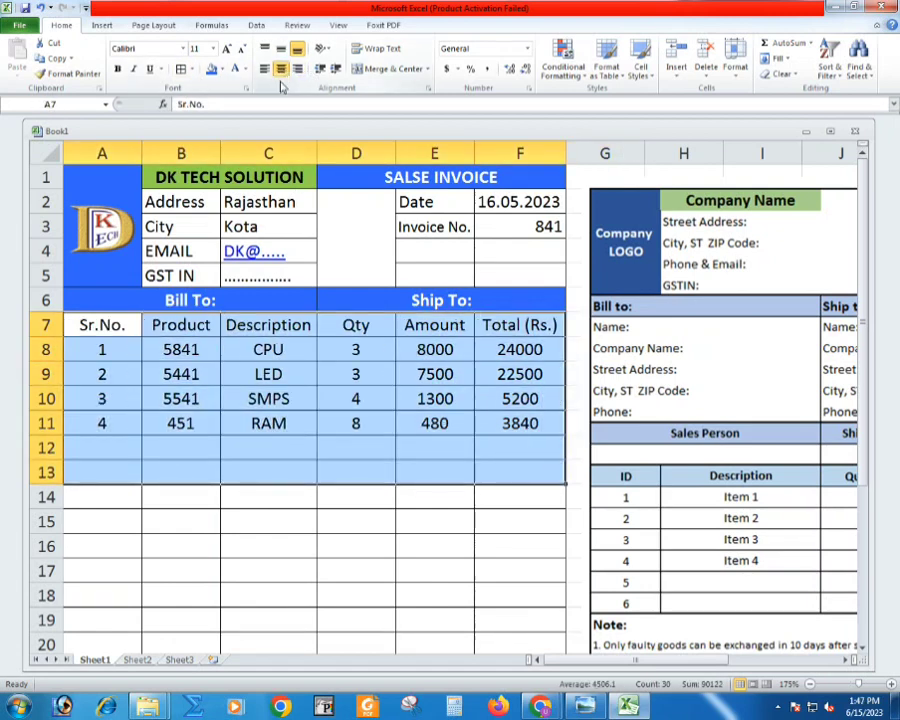
drag(135, 318, 506, 329)
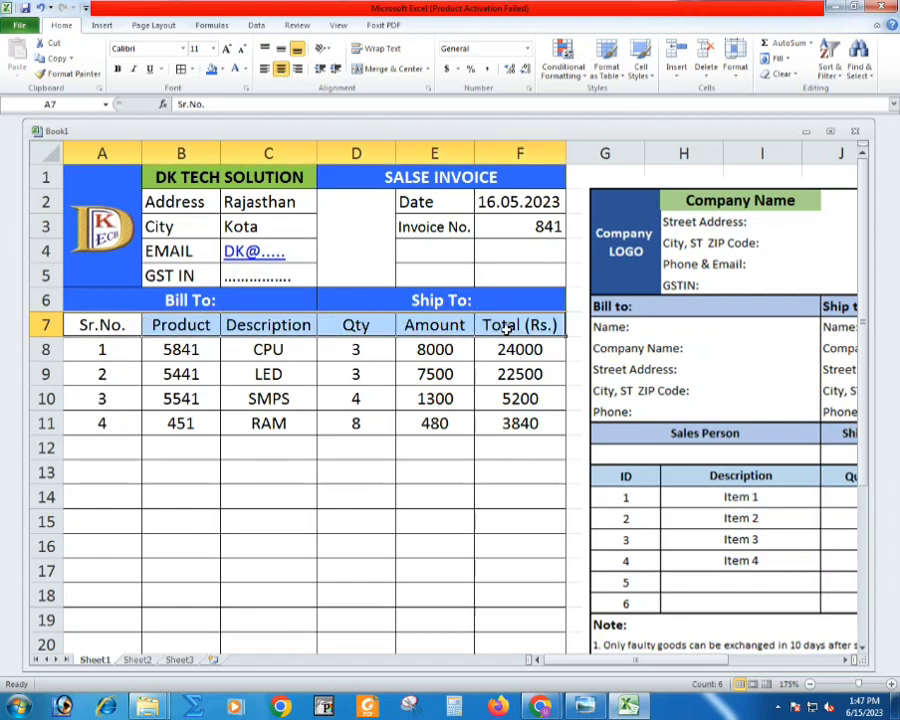
key(ctrl+b)
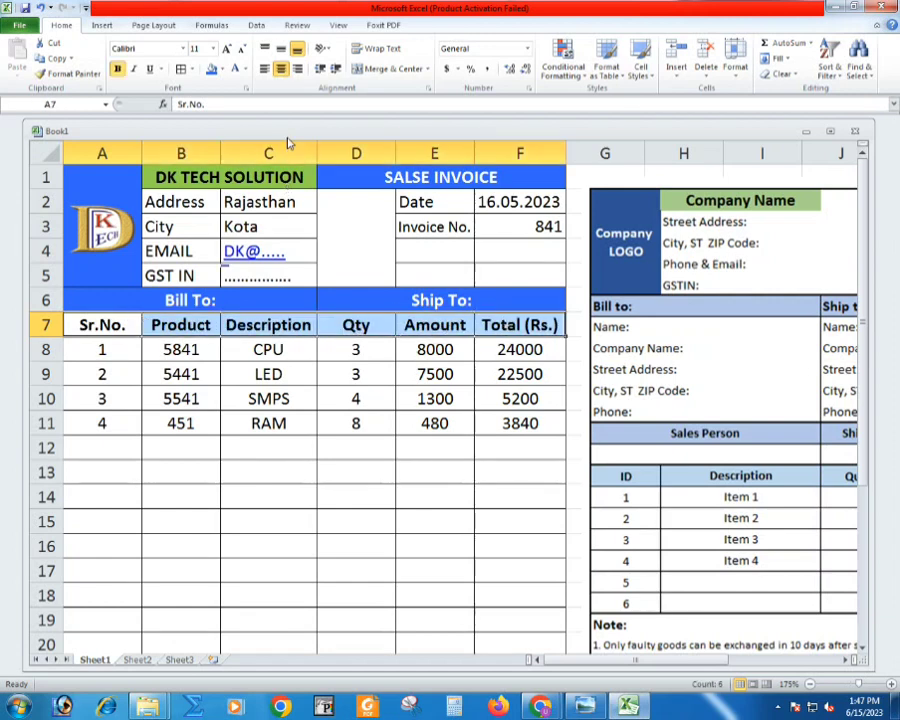
click(220, 69)
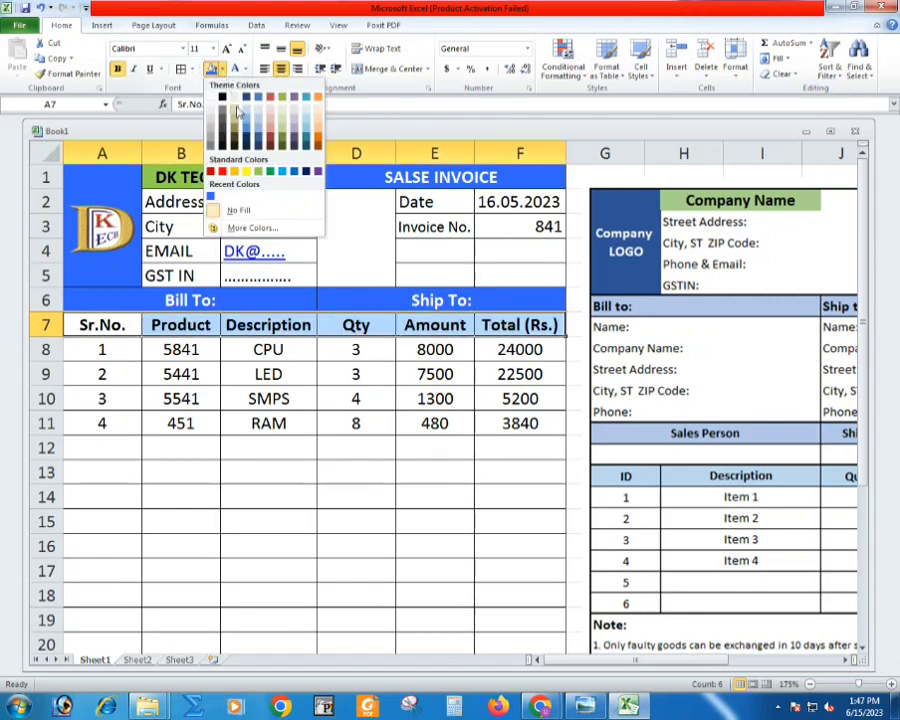
click(246, 172)
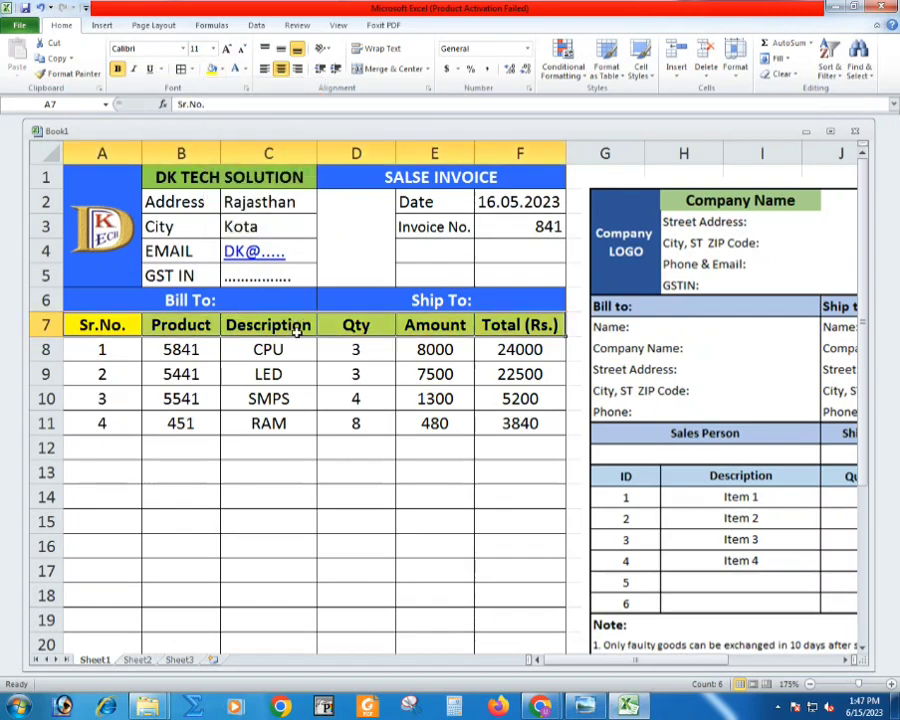
click(302, 350)
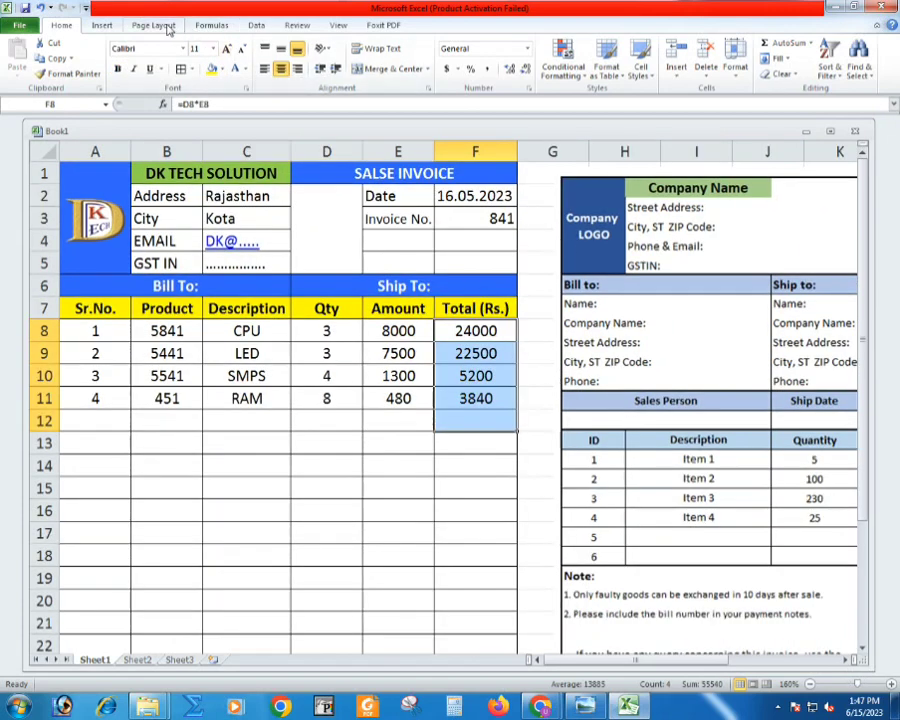
- Sum the item totals F8:F11 in F12 with AutoSum and label it "Total" in E12
click(211, 25)
click(62, 55)
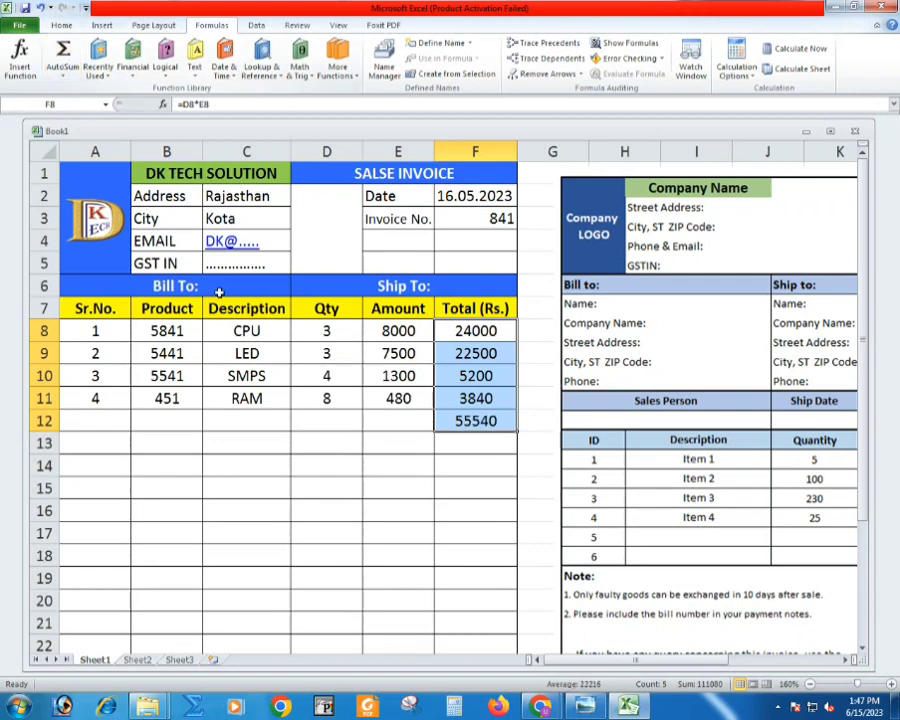
click(376, 420)
text(Total)
key(Return)
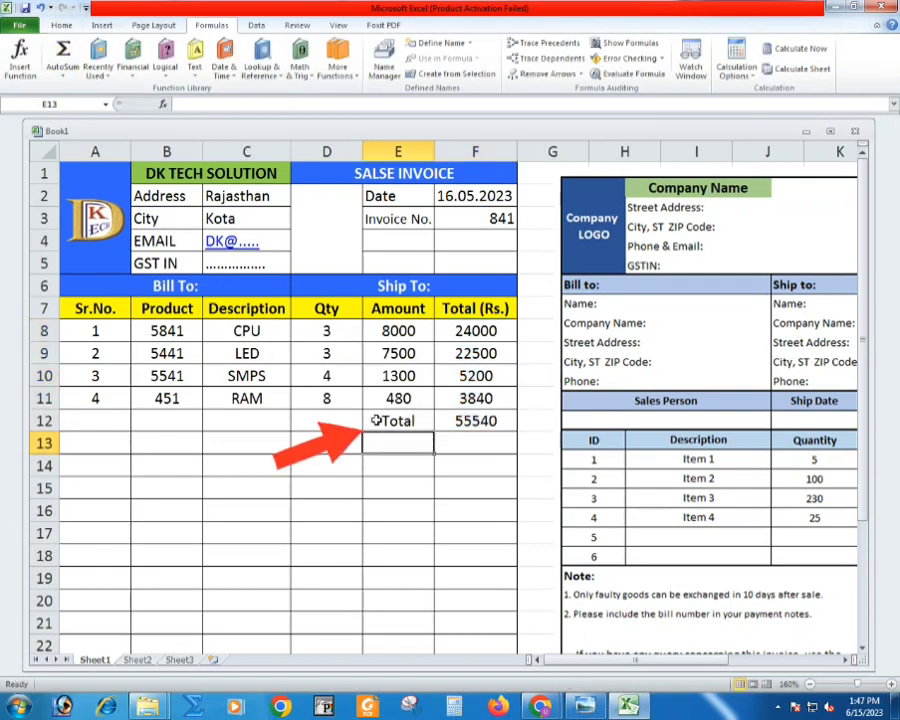
double_click(492, 412)
key(Return)
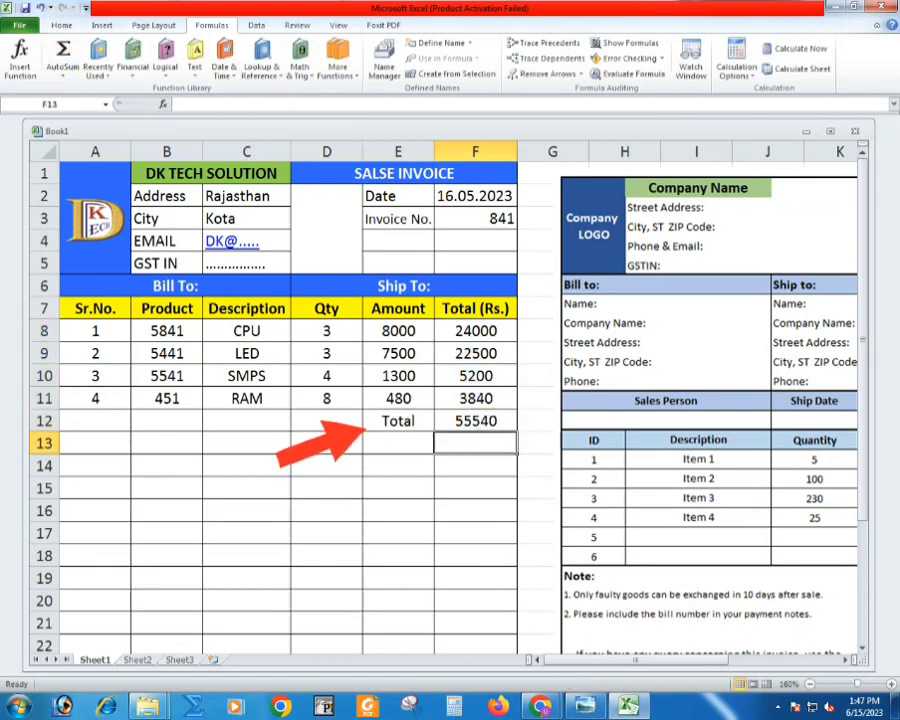
- Enter the tax label "CGST" in cell D13 and its rate 9% in cell E13
click(368, 442)
click(341, 441)
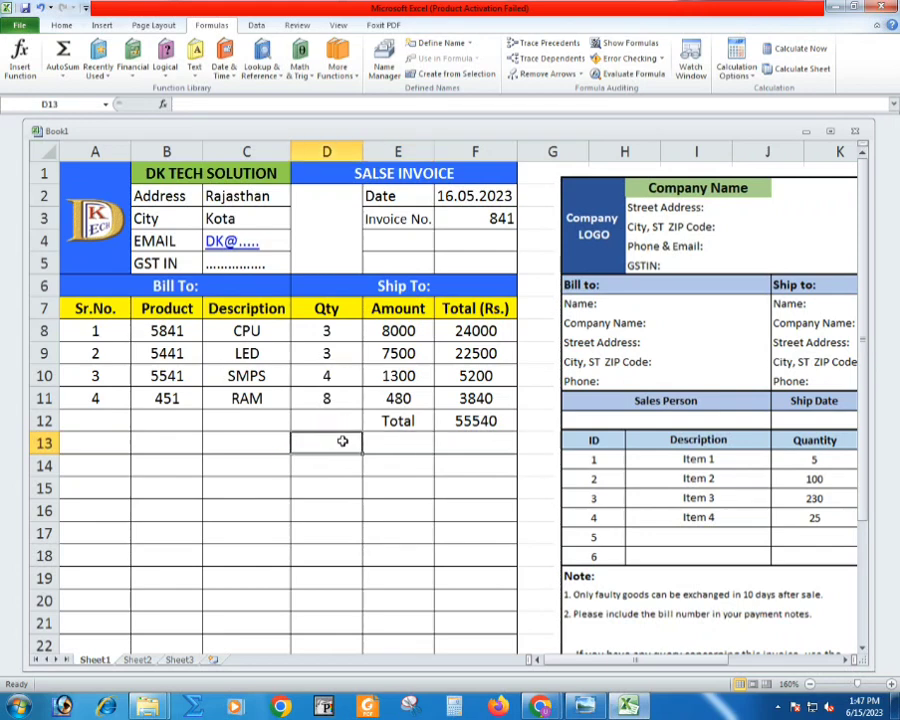
text(CGST)
key(Tab)
text(9%)
key(Return)
- Enter the tax label "SGST" in cell D14 with its rate 9% in E14, and center the label
text(S)
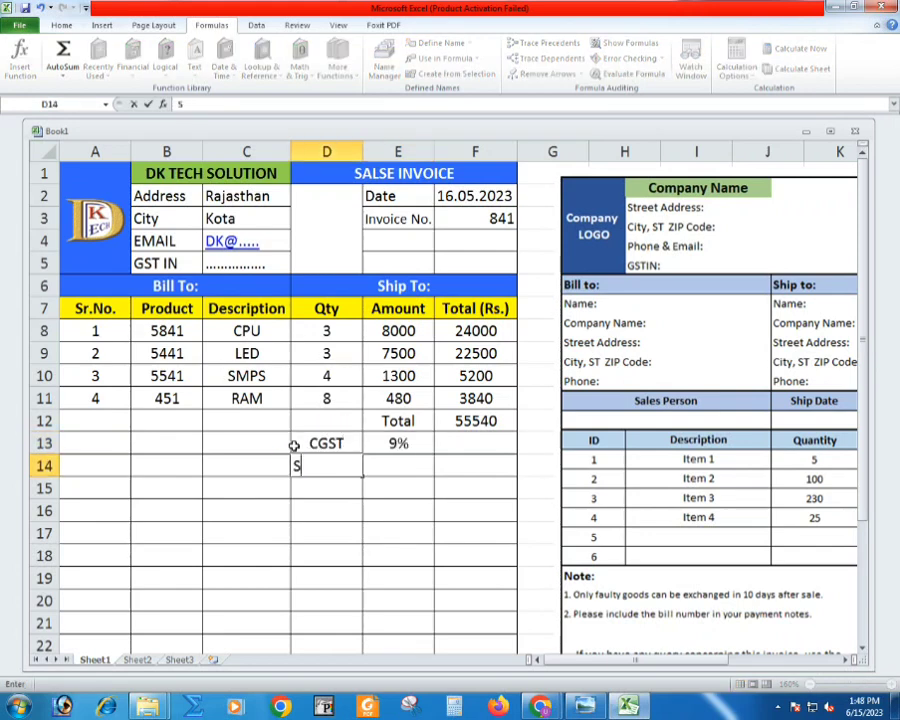
text(CGS)
key(BackSpace)
key(BackSpace)
key(BackSpace)
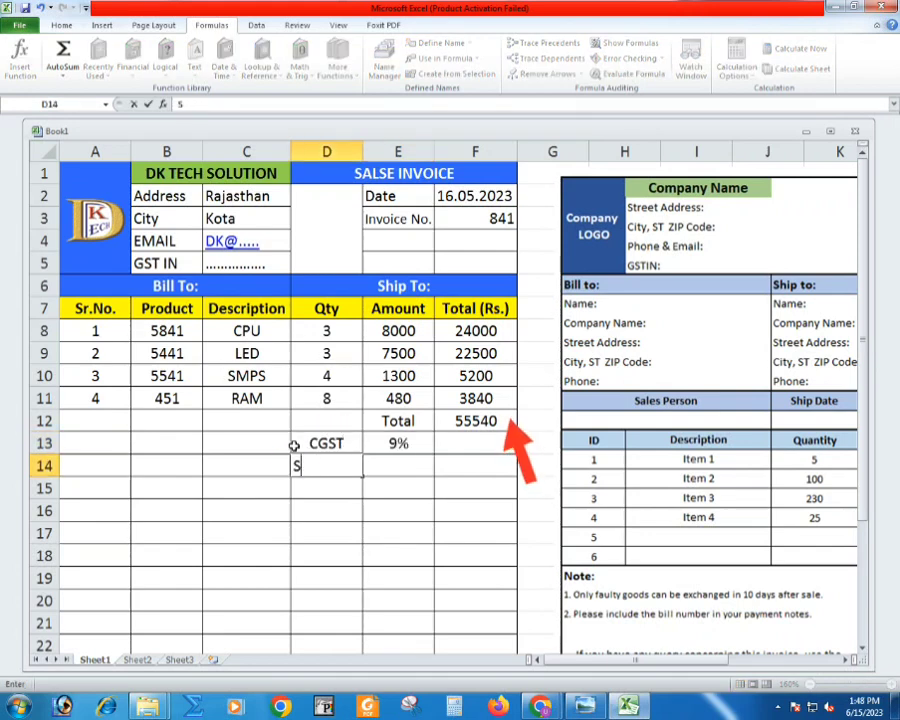
text(GST)
key(Tab)
text(9%)
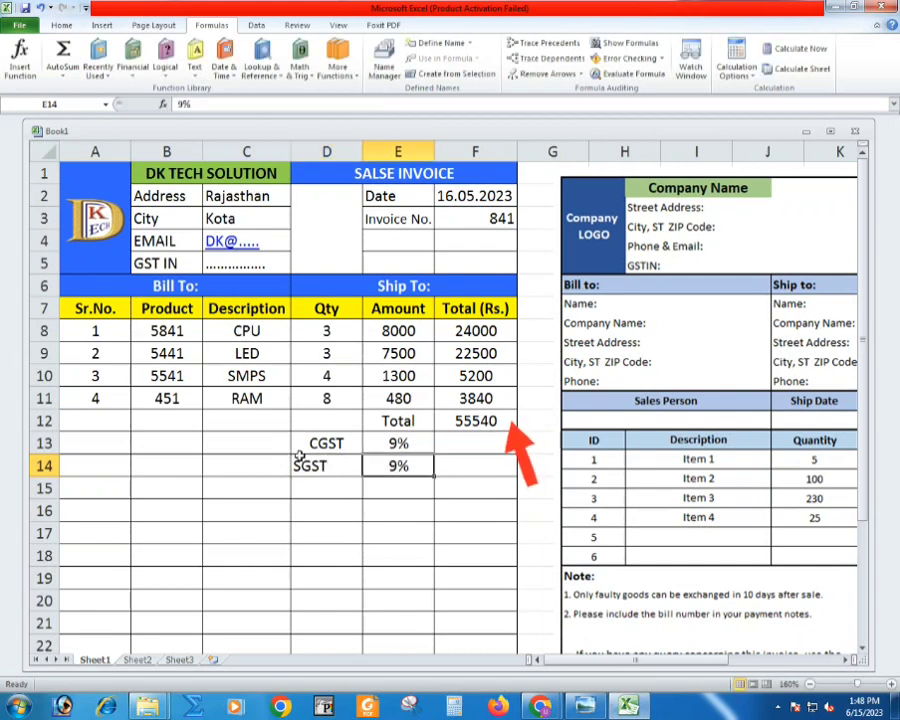
click(304, 464)
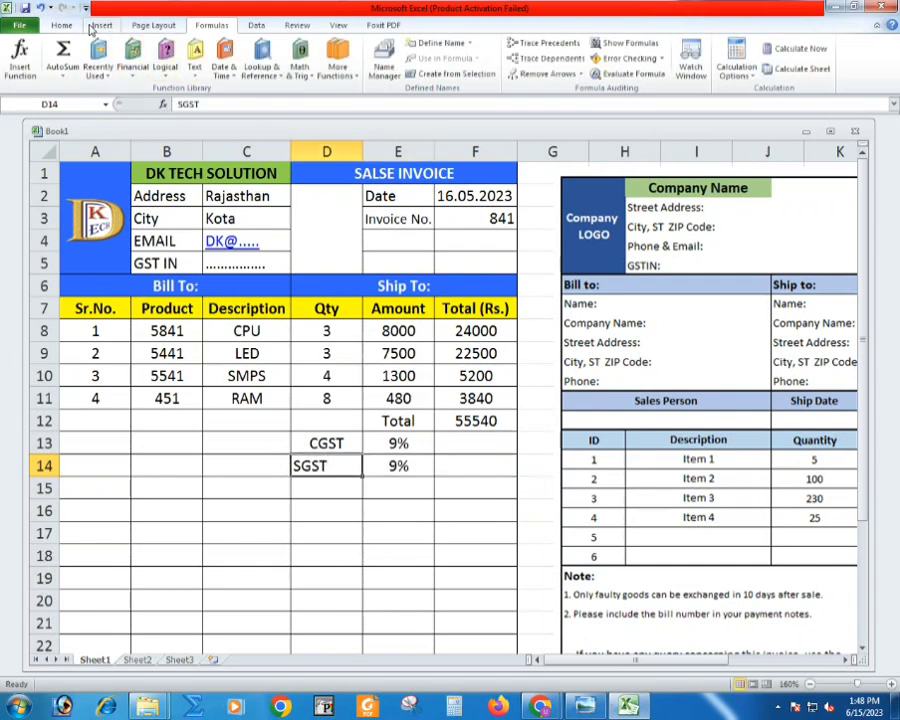
click(57, 24)
click(281, 68)
- Calculate the CGST amount in F13 with the formula =F12*9/100 and copy the formula down into F14
click(464, 442)
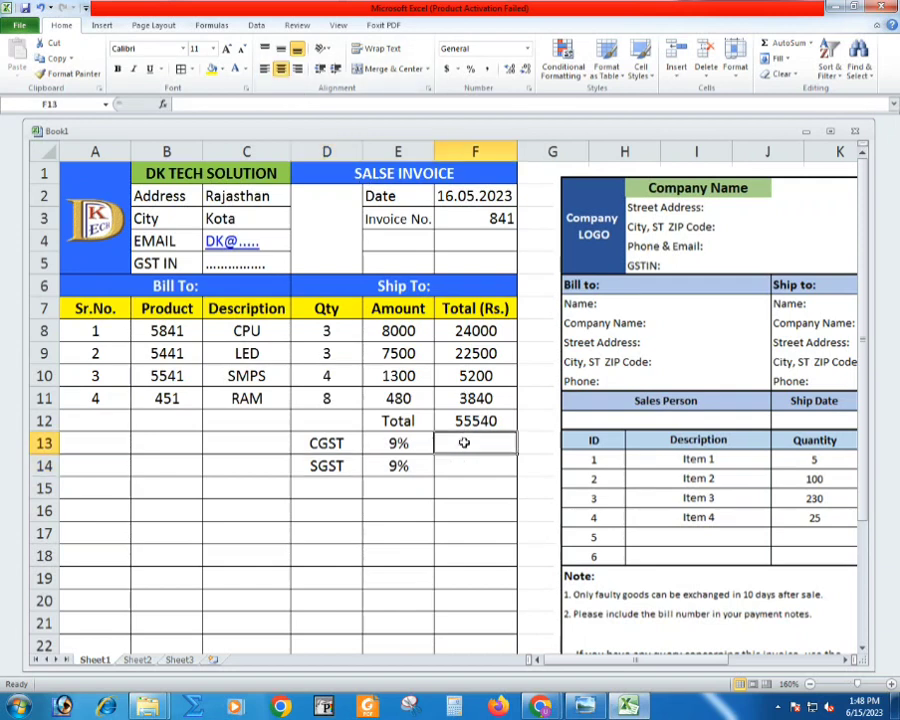
click(464, 424)
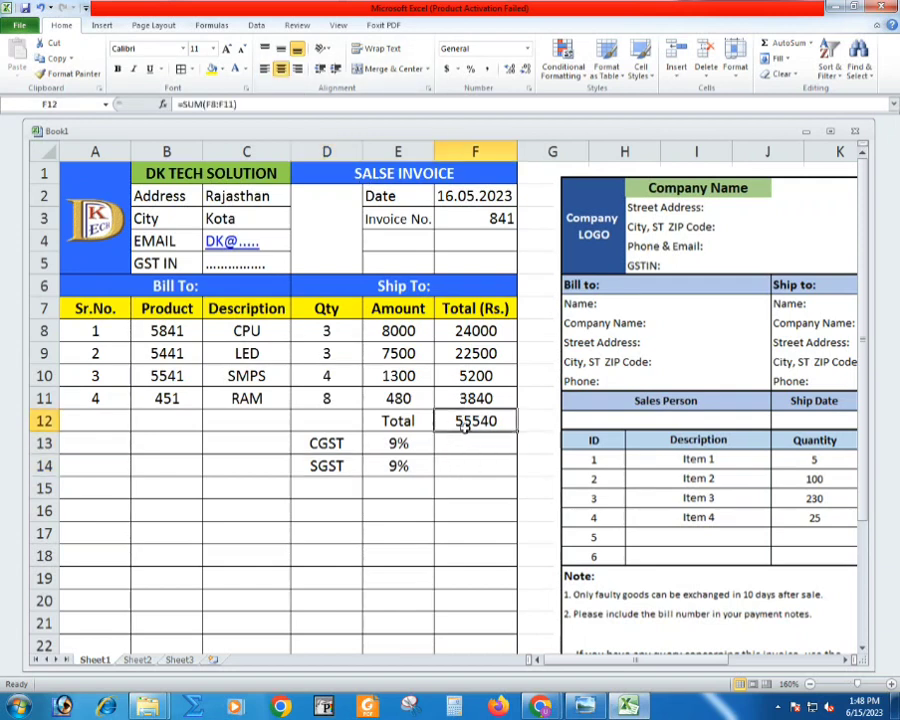
double_click(464, 424)
key(Return)
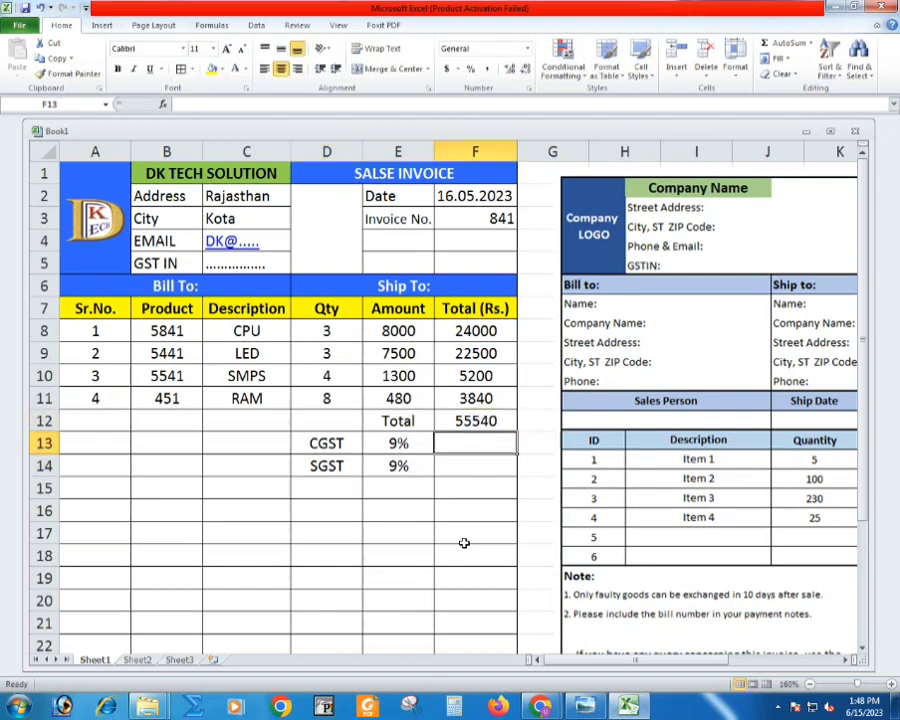
text(=)
click(467, 421)
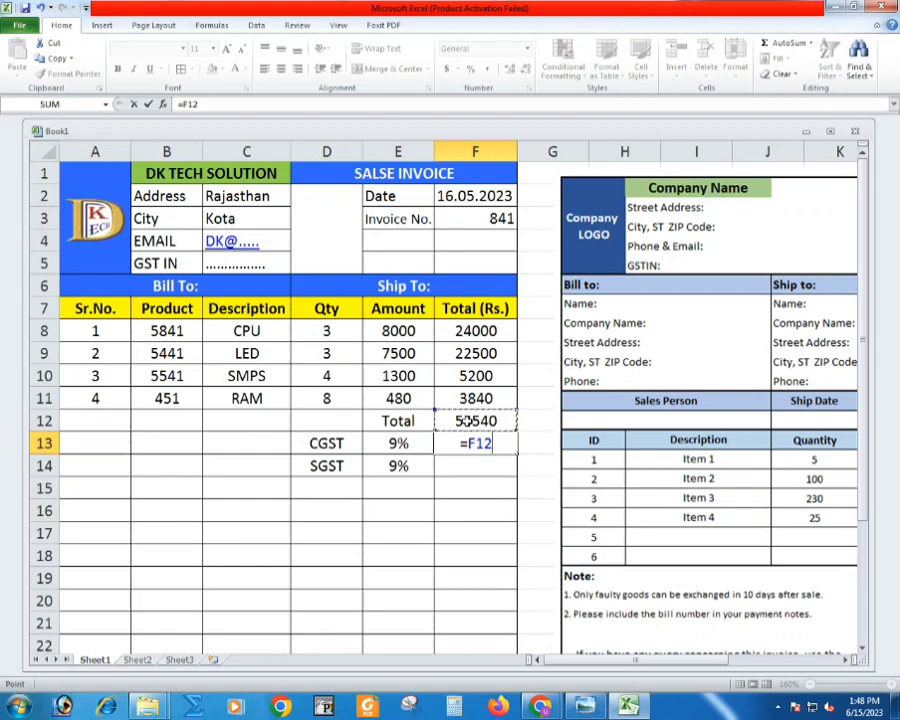
text(*100/9)
drag(477, 443, 543, 443)
text(9)
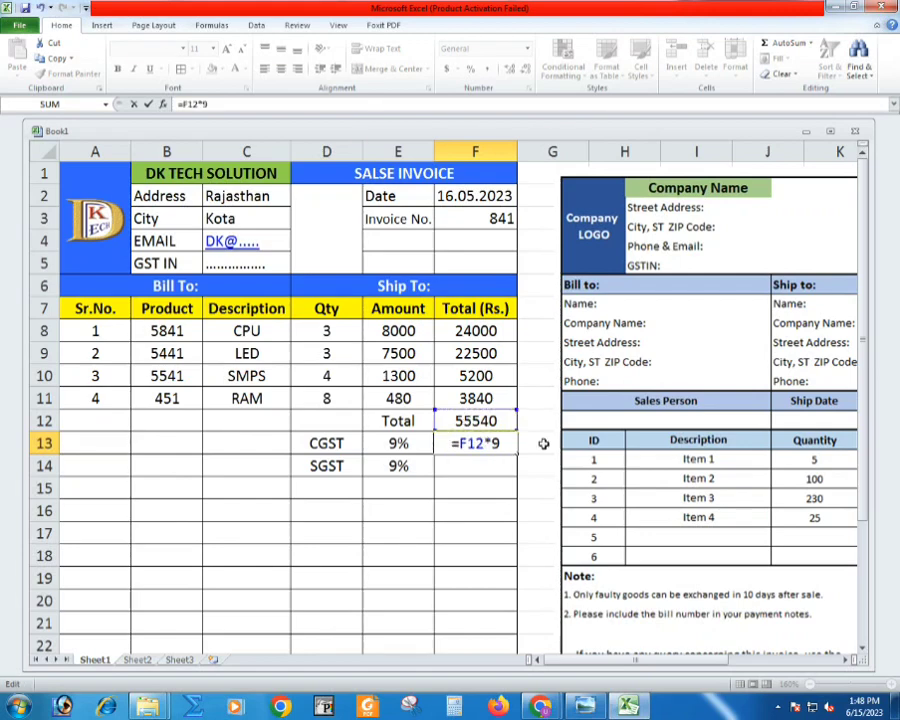
text(/100)
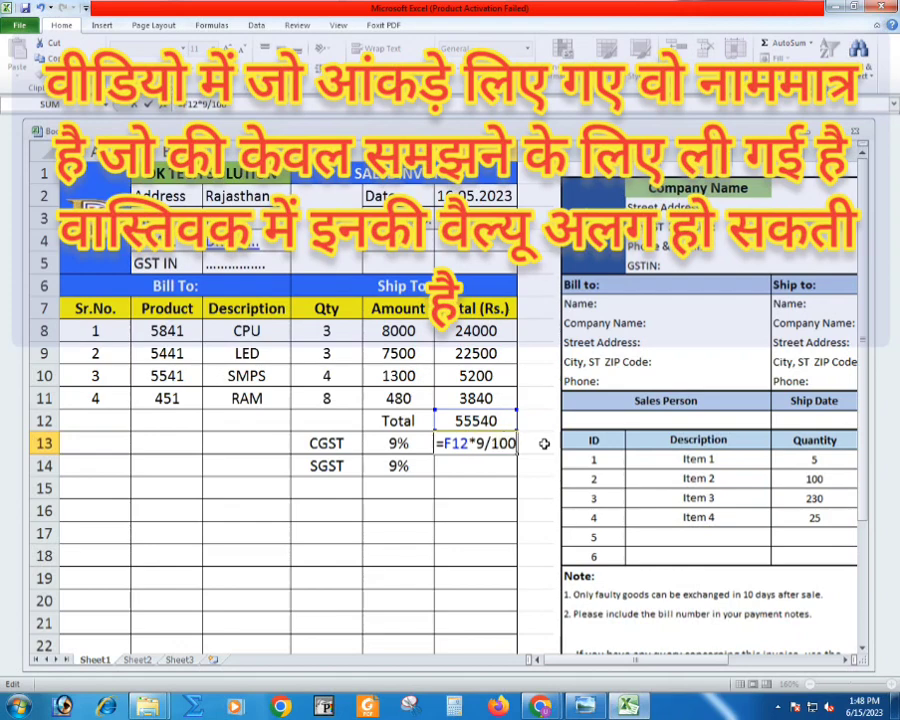
key(Return)
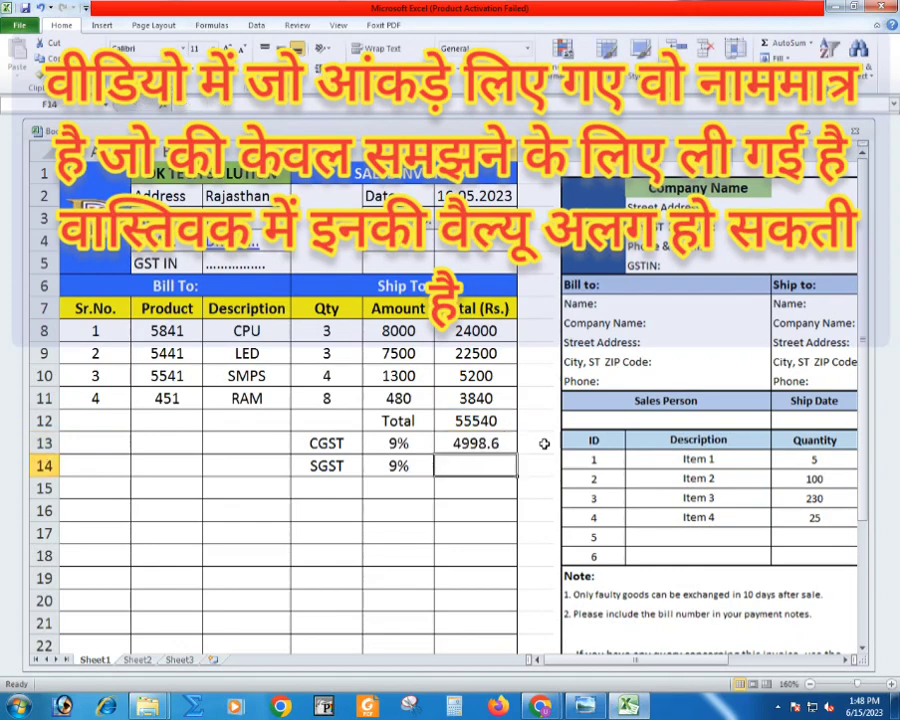
key(ctrl+d)
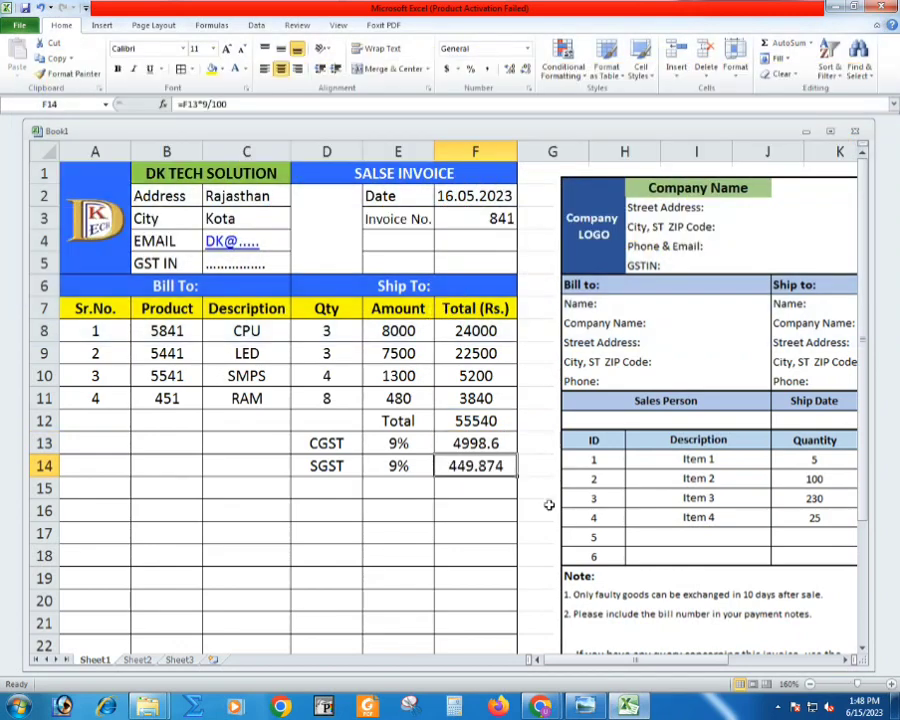
- Merge and center cells D15:E15 and enter the label "Total Payble Amount" in them
drag(336, 493, 361, 487)
click(388, 493)
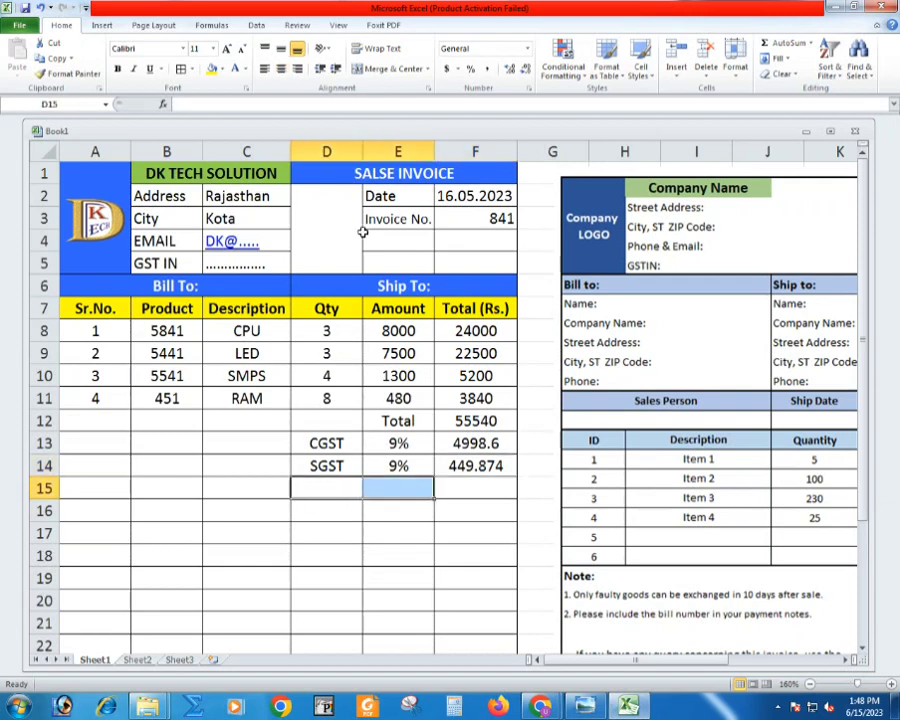
click(390, 68)
ctrl+scroll(361, 230, up, 1)
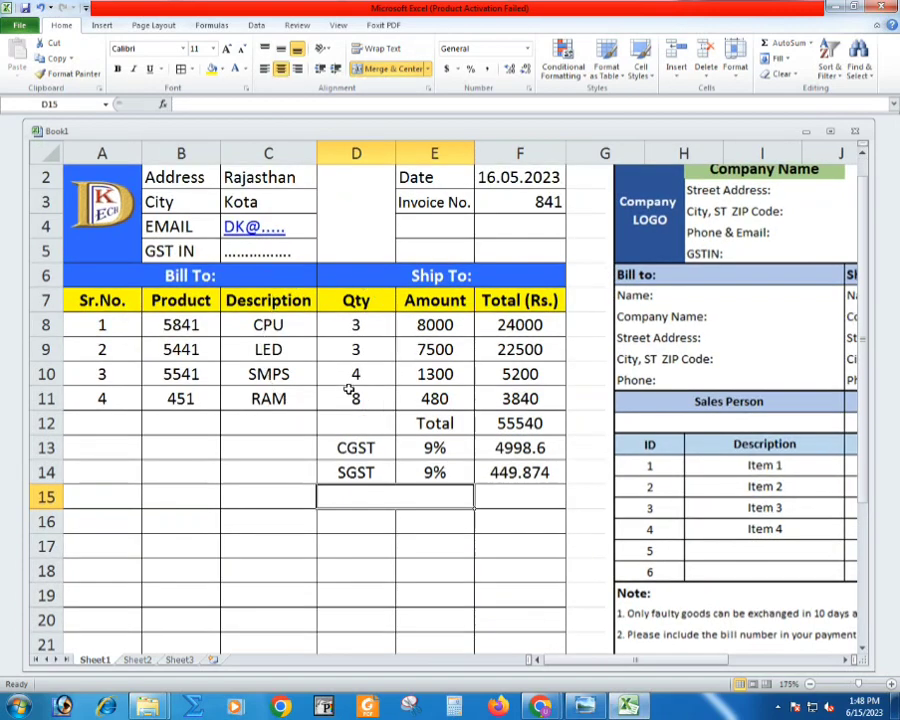
text(To)
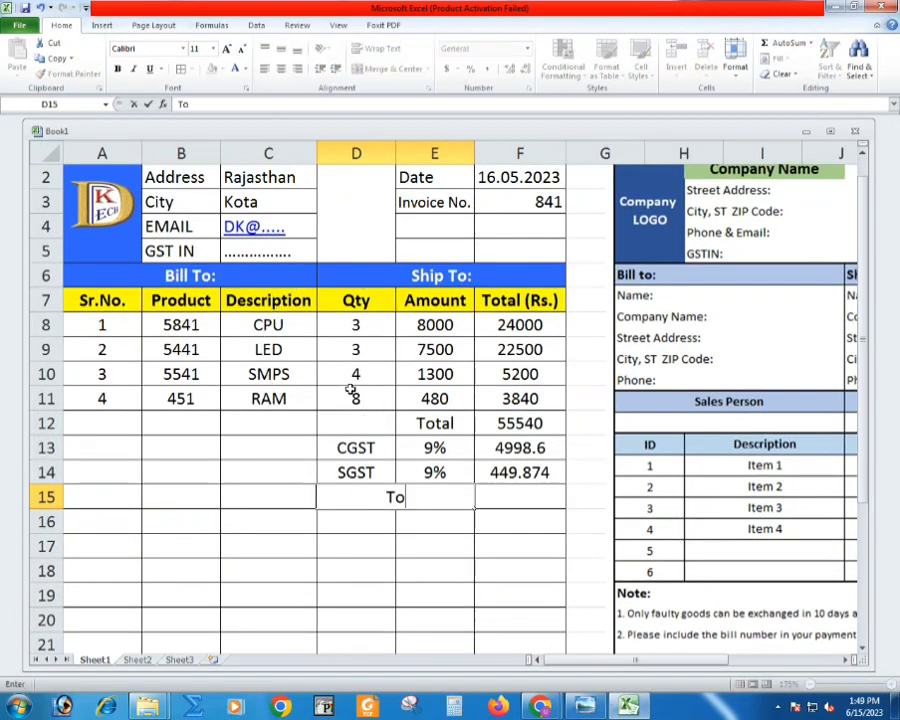
text(tal Paym)
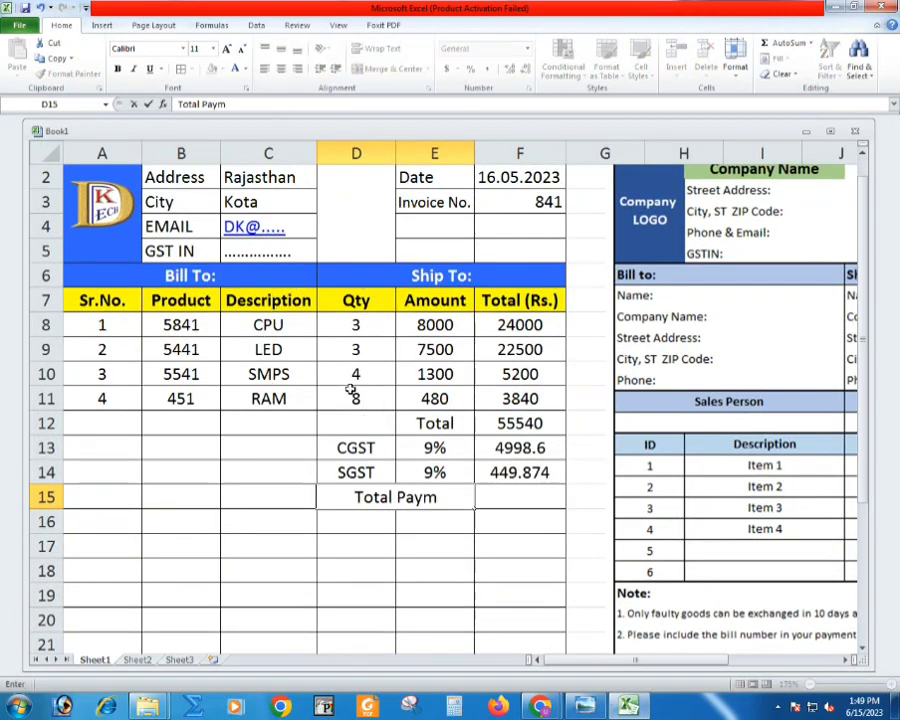
key(BackSpace)
text(ble Amount)
key(Return)
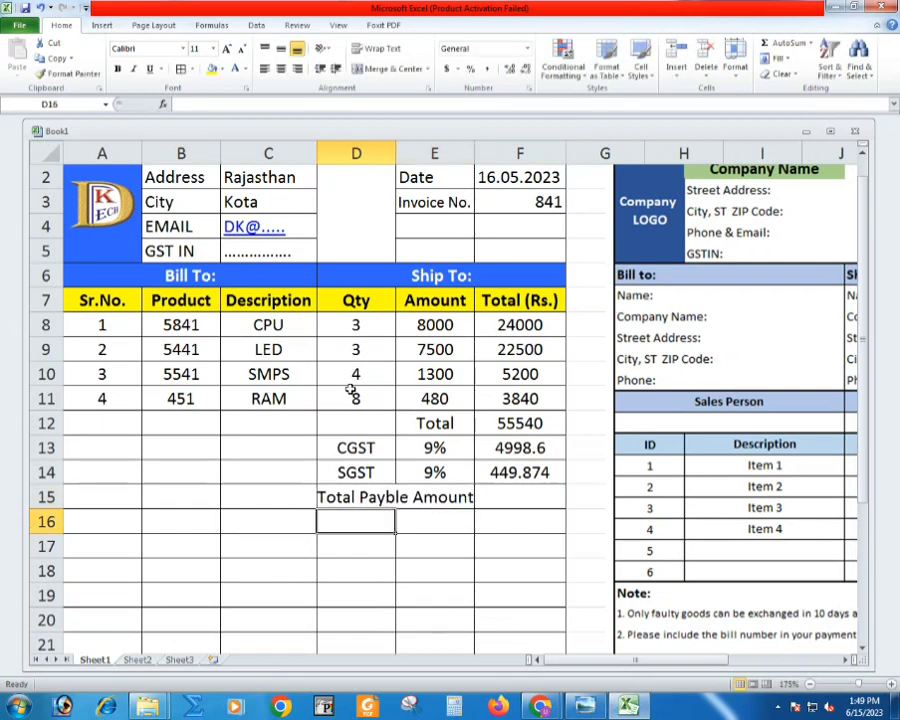
- Calculate the total payable amount in F15 with the formula =F12+F13+F14
click(488, 512)
click(490, 494)
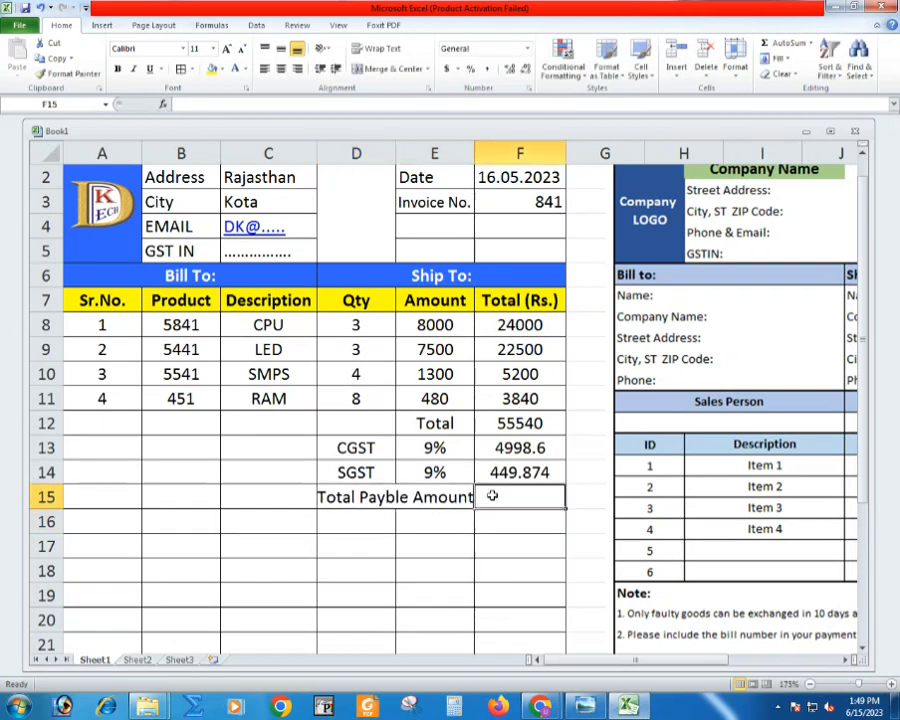
text(=)
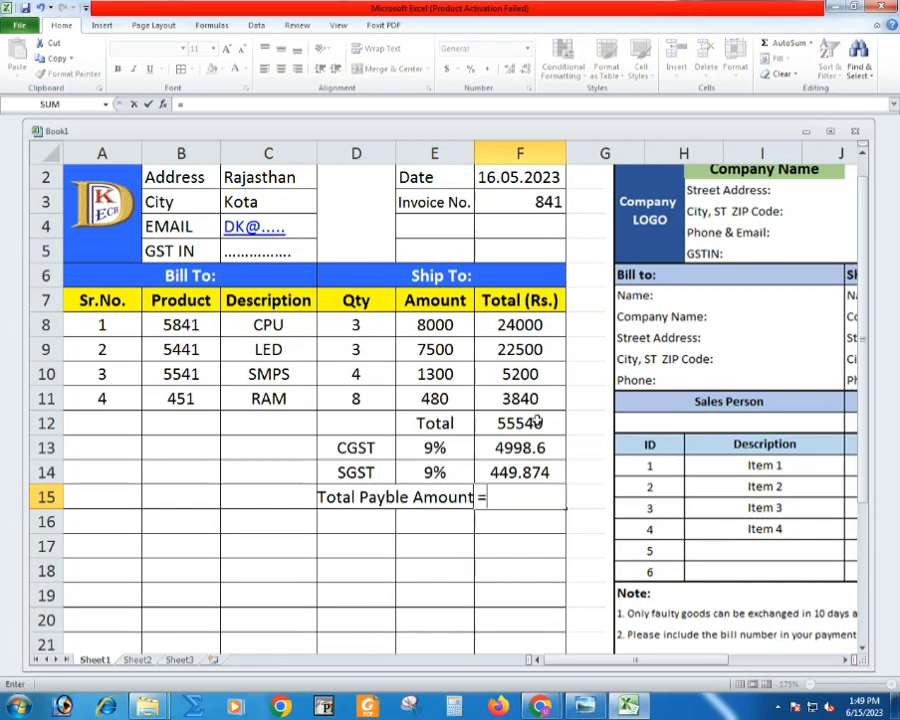
click(524, 426)
text(+)
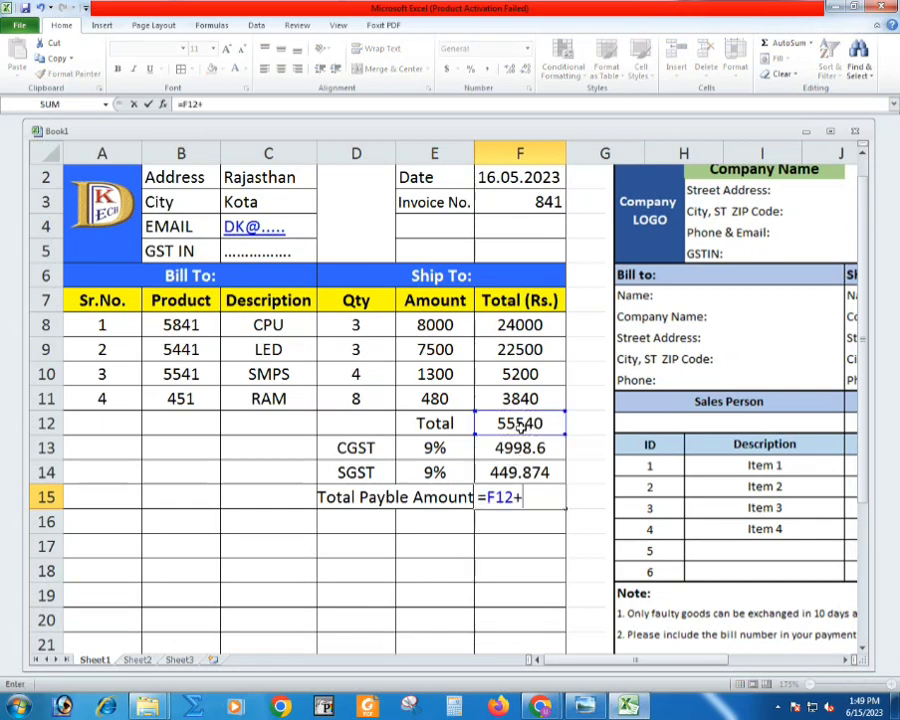
click(527, 450)
text(+)
click(532, 472)
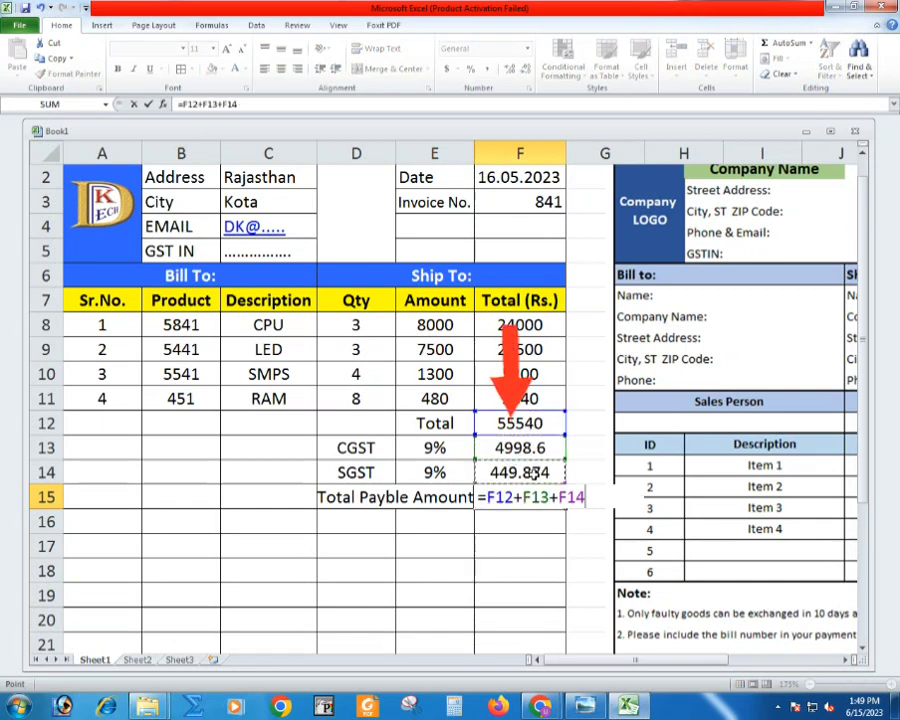
key(Return)
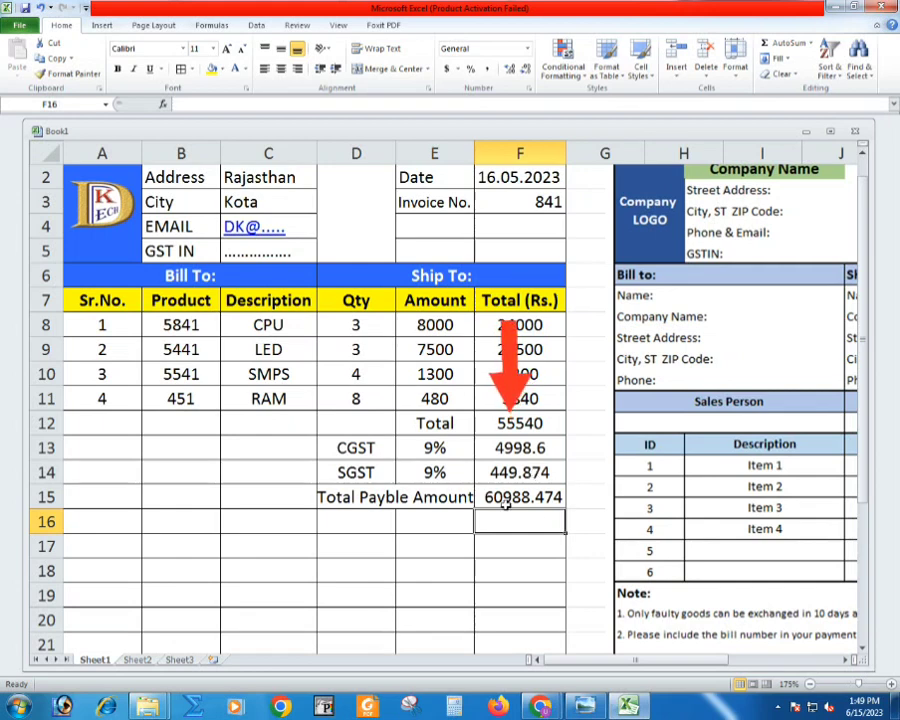
- Make the total cells E12:F12 and D15:F15 bold and widen column E slightly to fit the payable amount label
drag(512, 424, 452, 425)
key(ctrl+b)
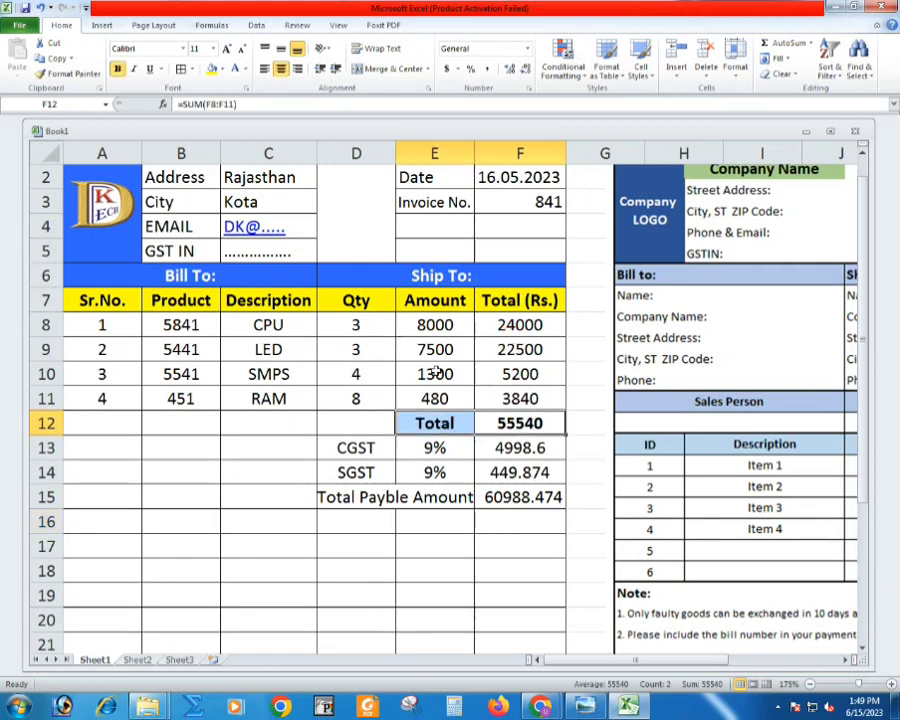
drag(476, 497, 395, 497)
key(ctrl+b)
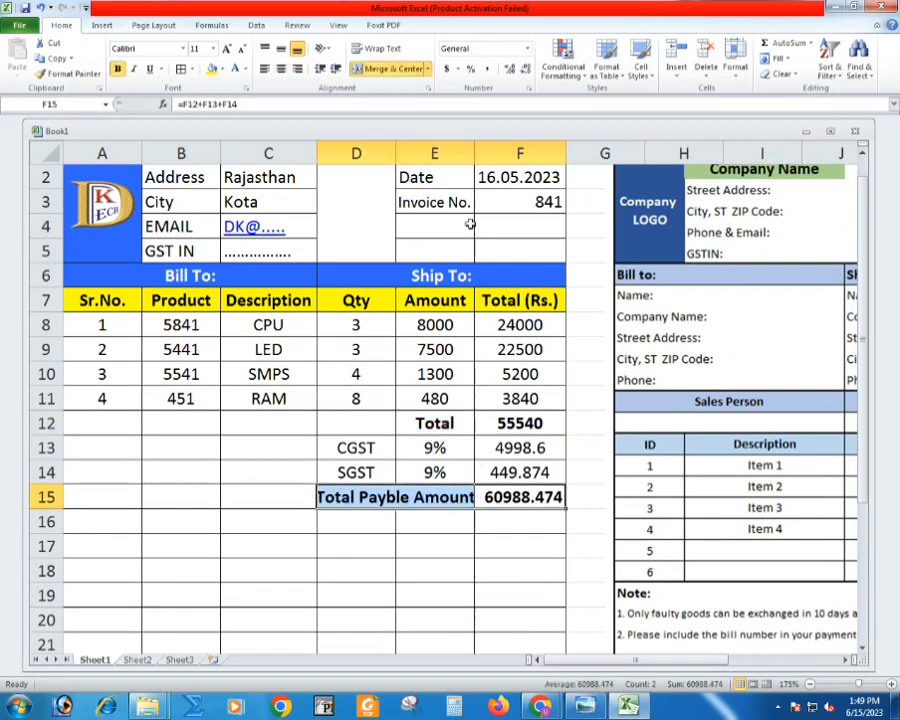
drag(472, 162, 472, 158)
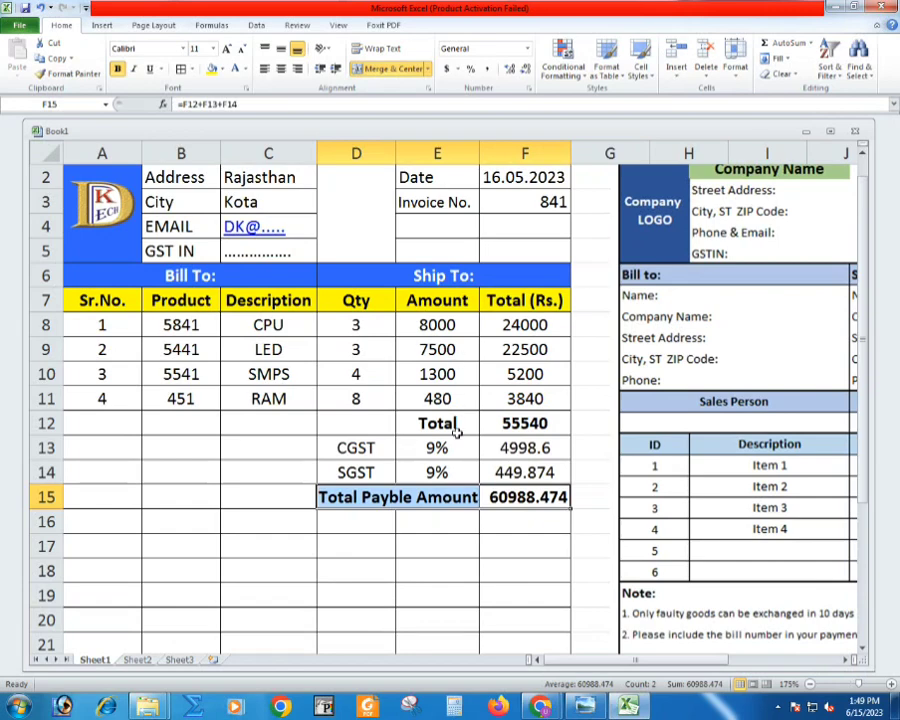
click(418, 493)
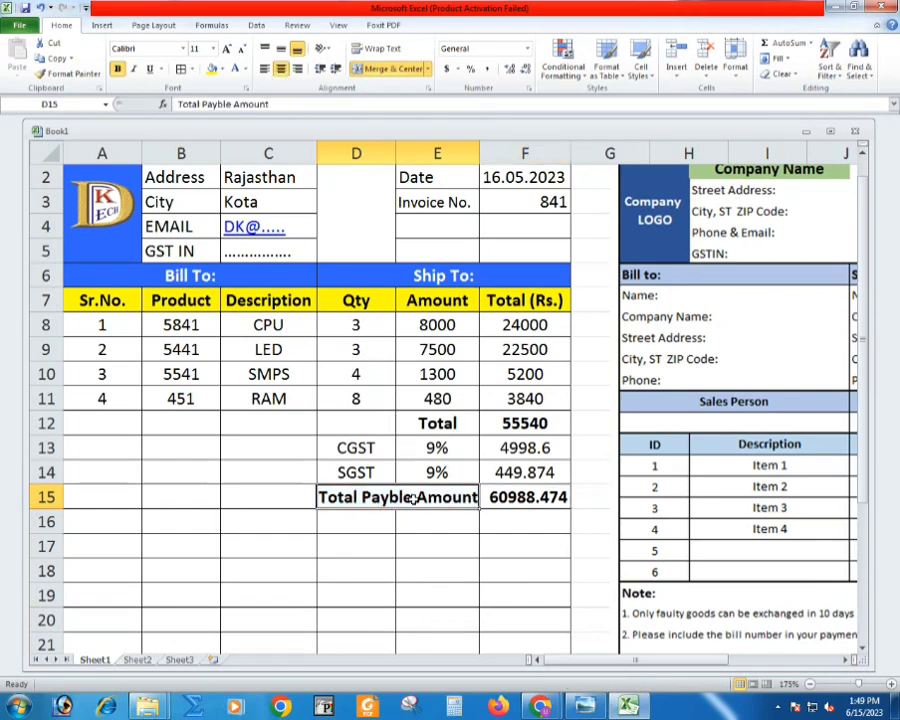
- Complete the first note in merged cell B16 as "(1) All type payment accepted (Cheque, Cast, Online Mode)"
scroll(412, 502, down, 1)
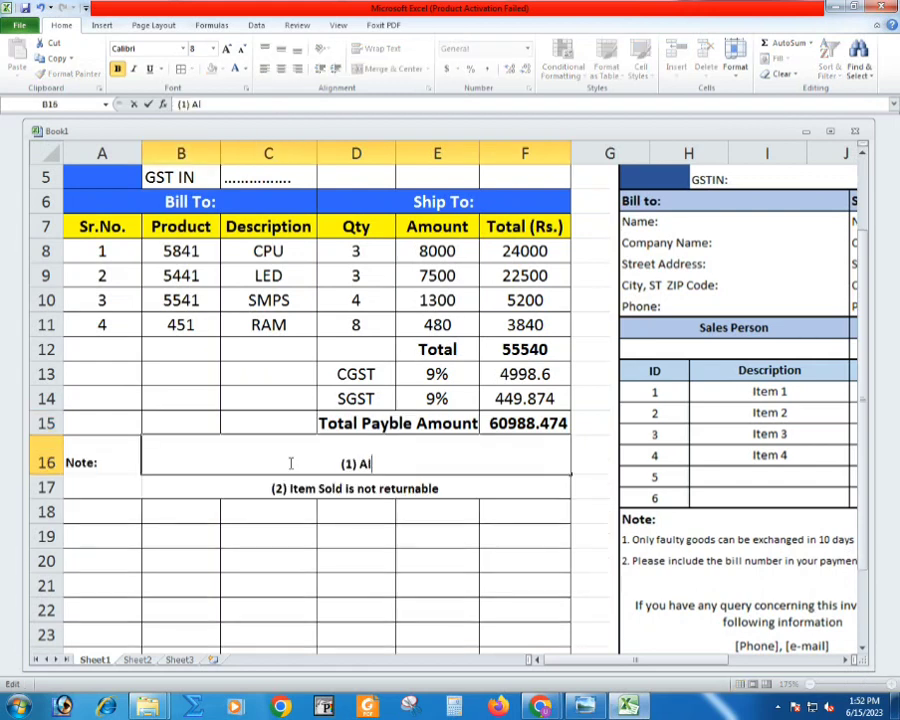
text(ll type payment)
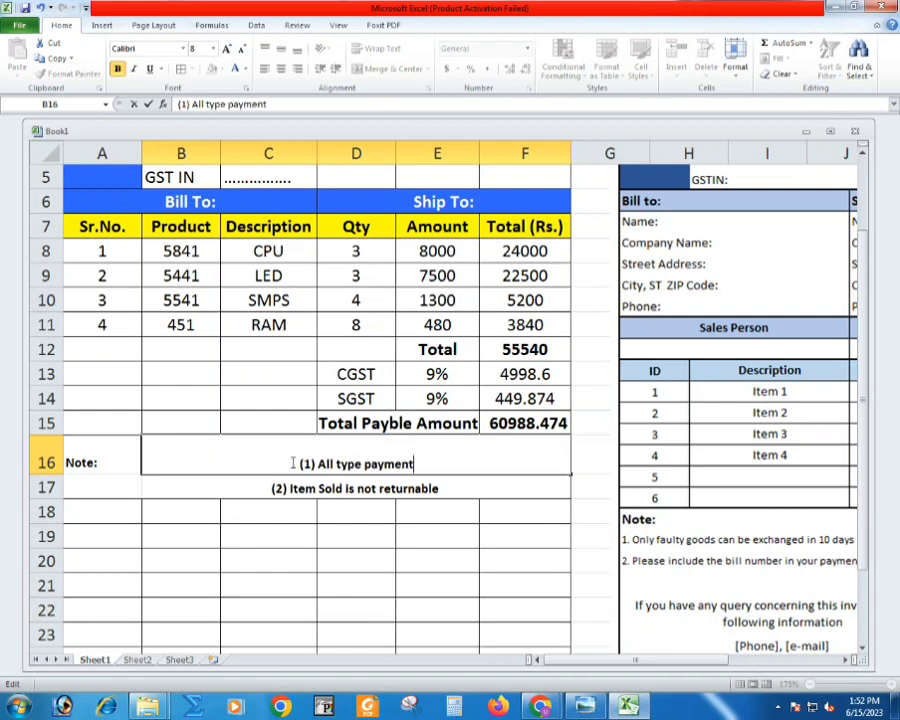
text( accepted )
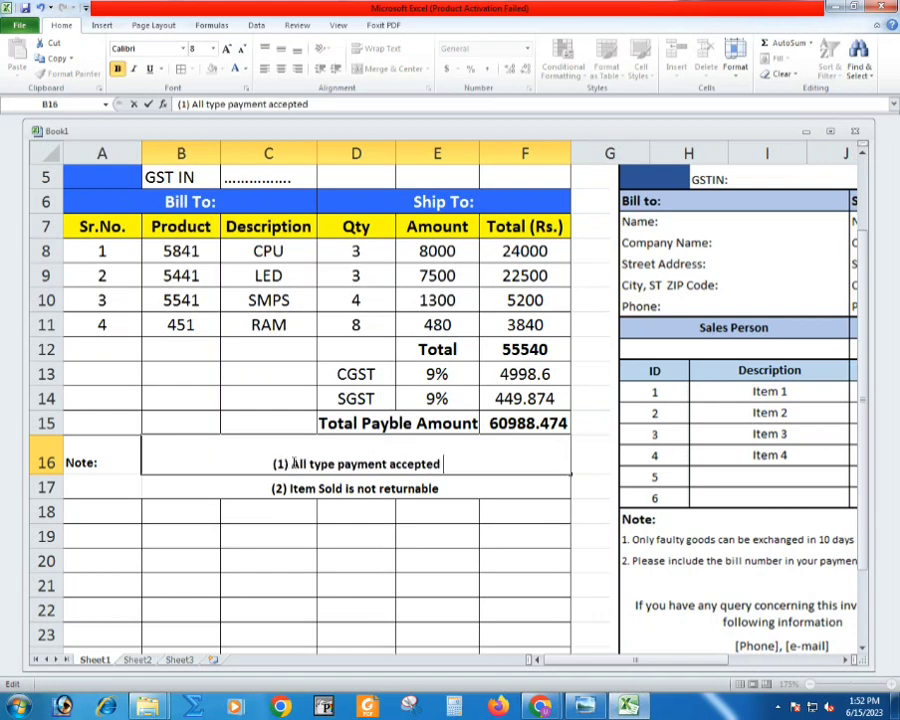
text((Cheque)
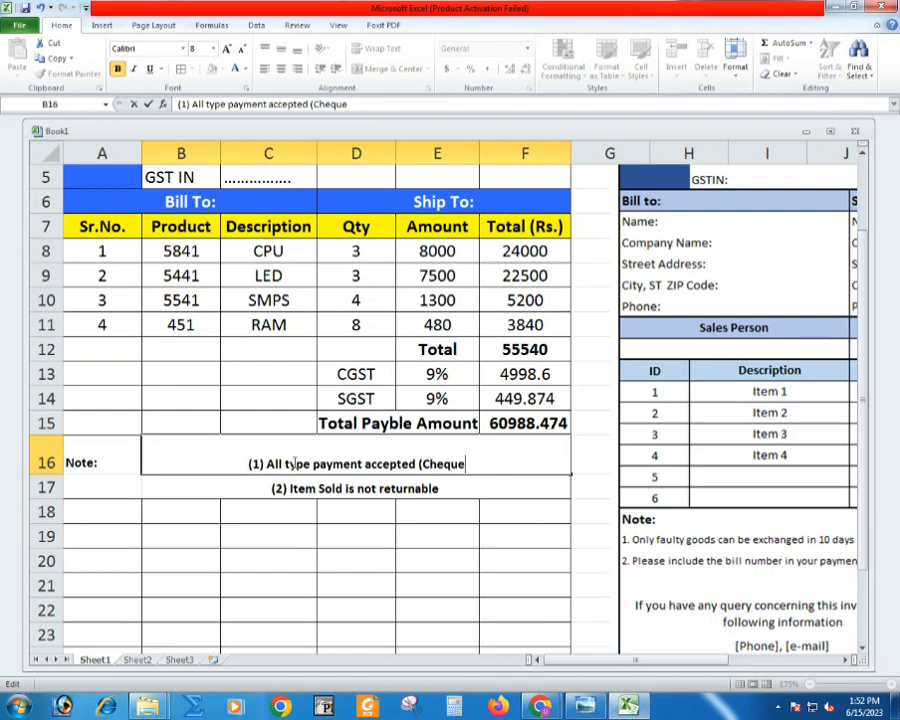
text(, Cast,)
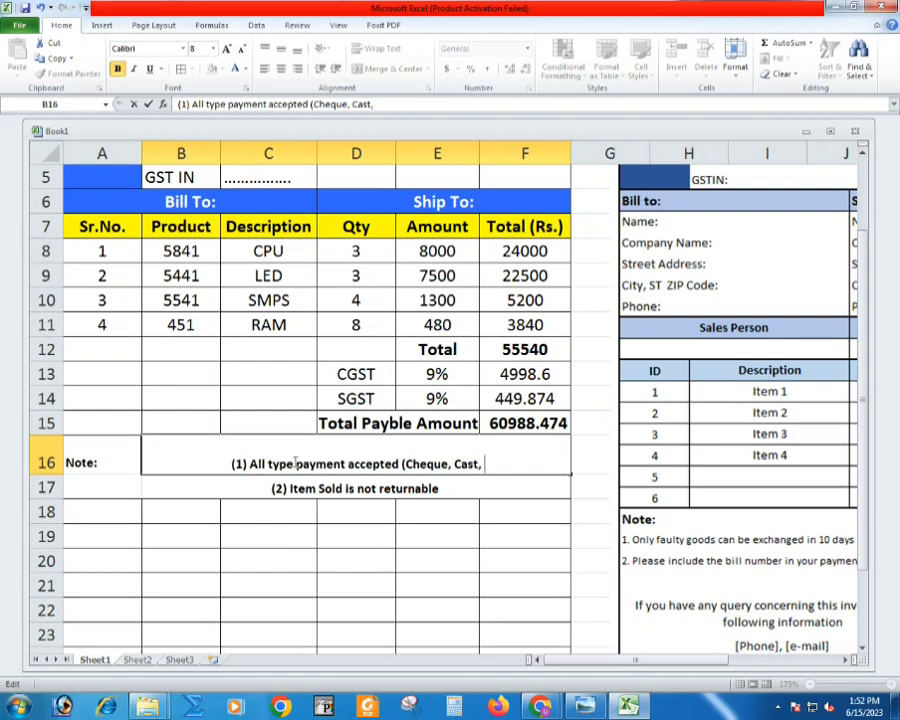
text( Online Mod)
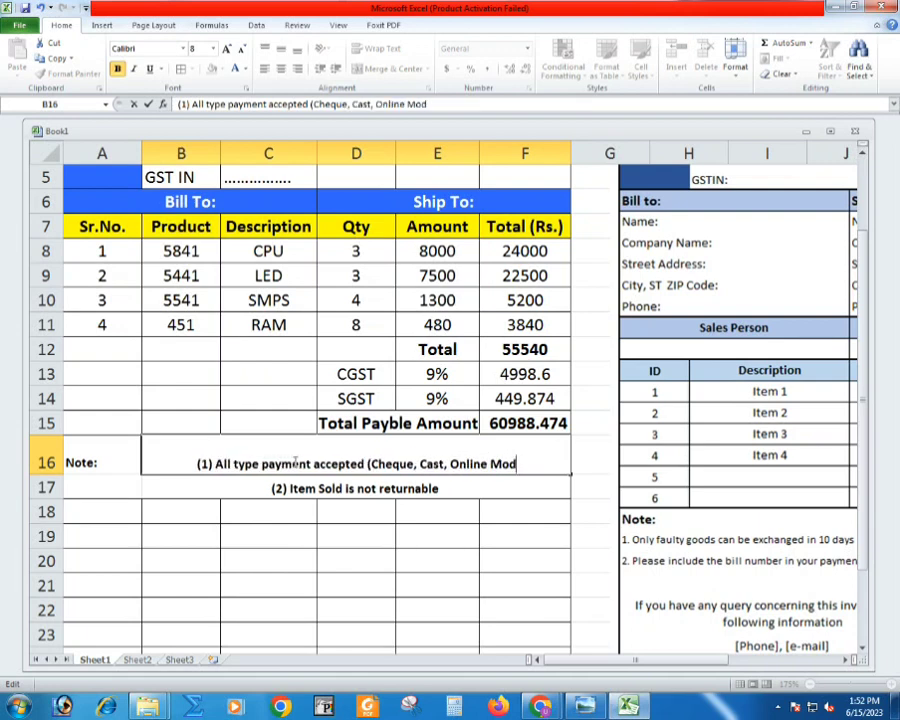
text(e))
key(Return)
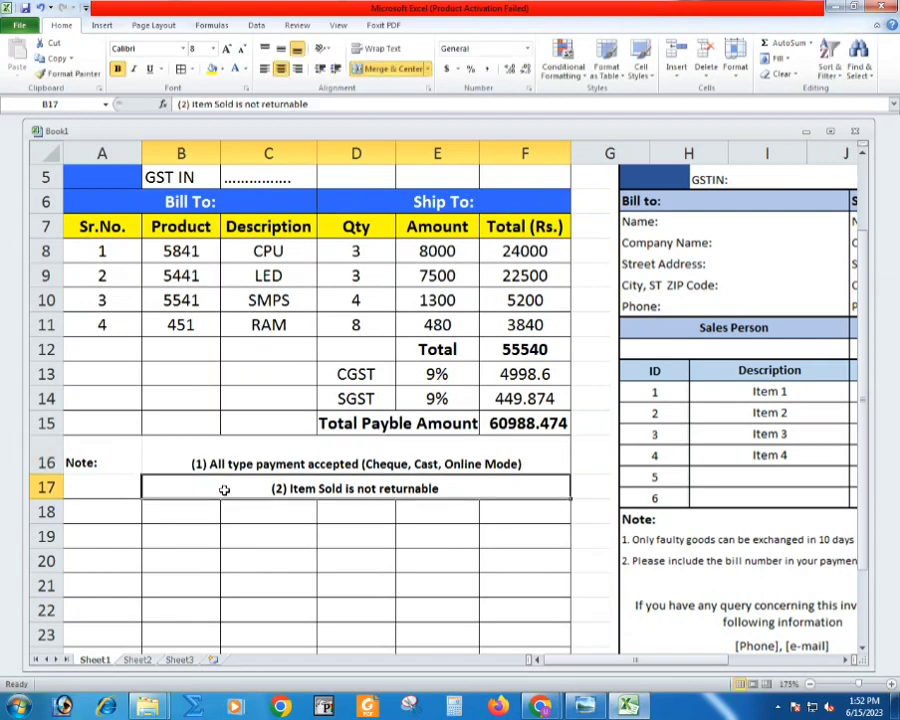
- Left-align and vertically middle-align both note lines in B16 and B17
click(104, 460)
double_click(106, 462)
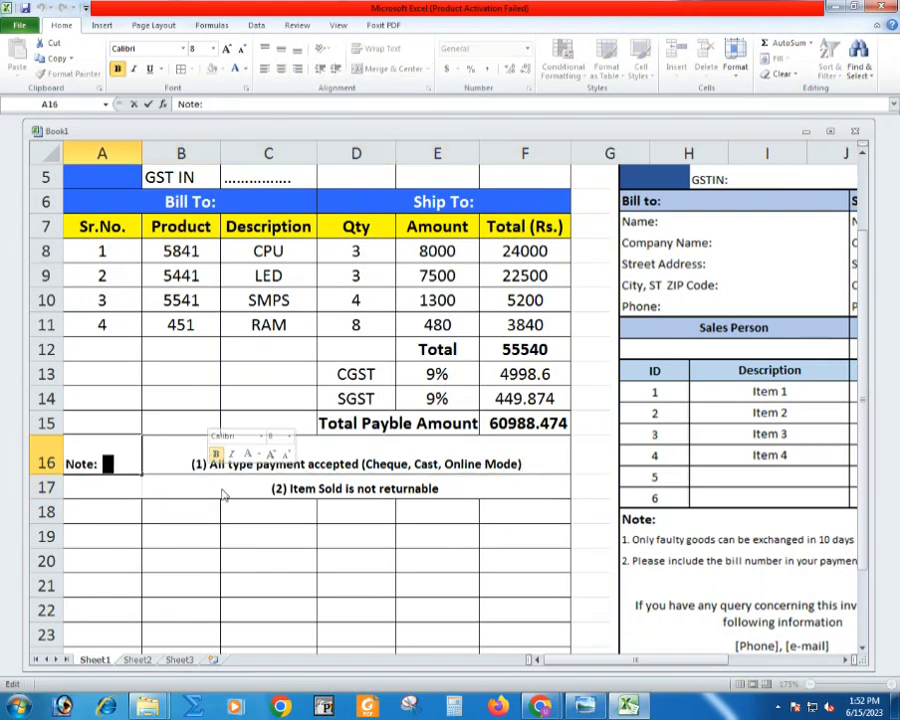
click(224, 494)
drag(185, 468, 193, 482)
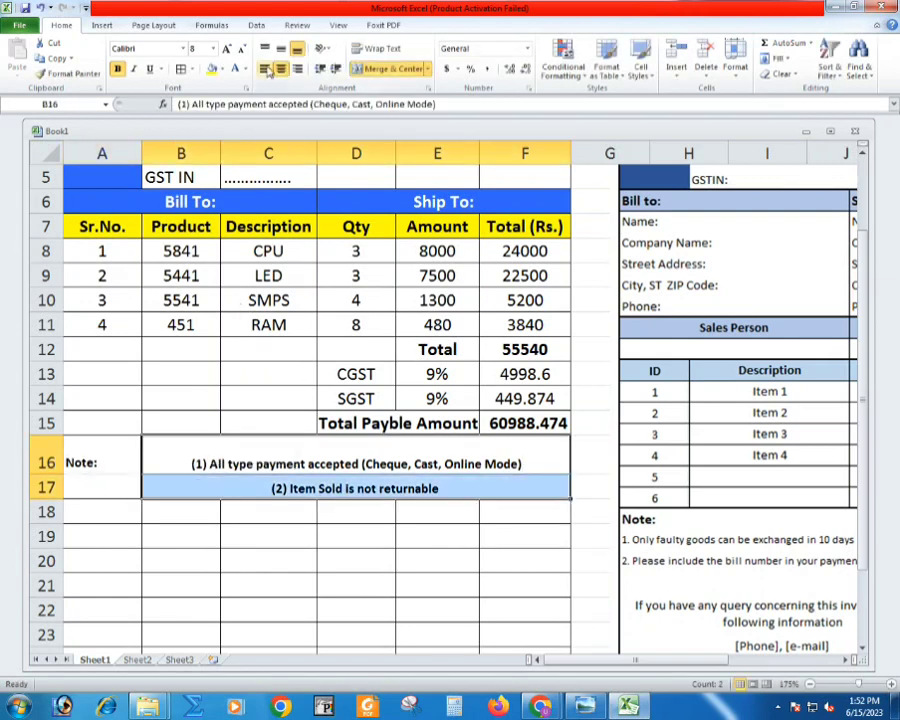
click(266, 69)
click(280, 49)
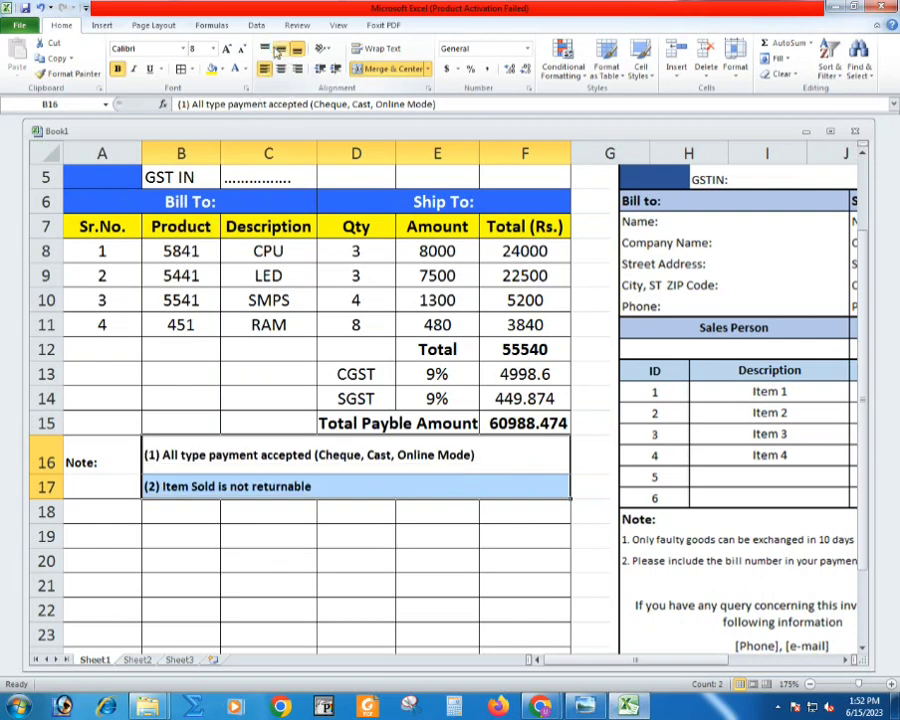
- Merge and center cells A16:A17 and middle-align the "Note:" label in them
click(90, 488)
drag(100, 462, 90, 495)
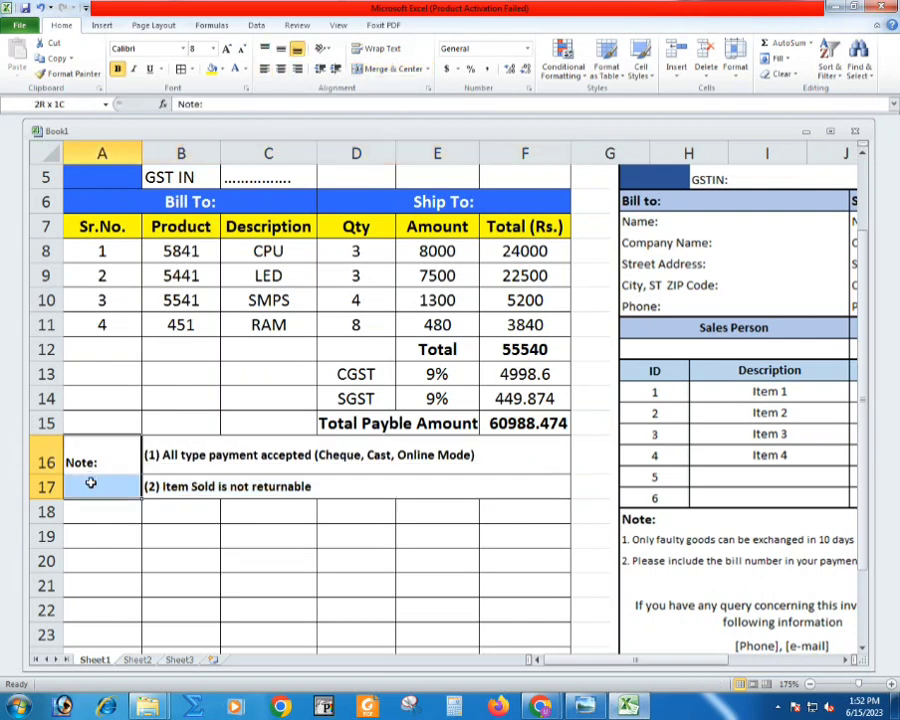
click(390, 69)
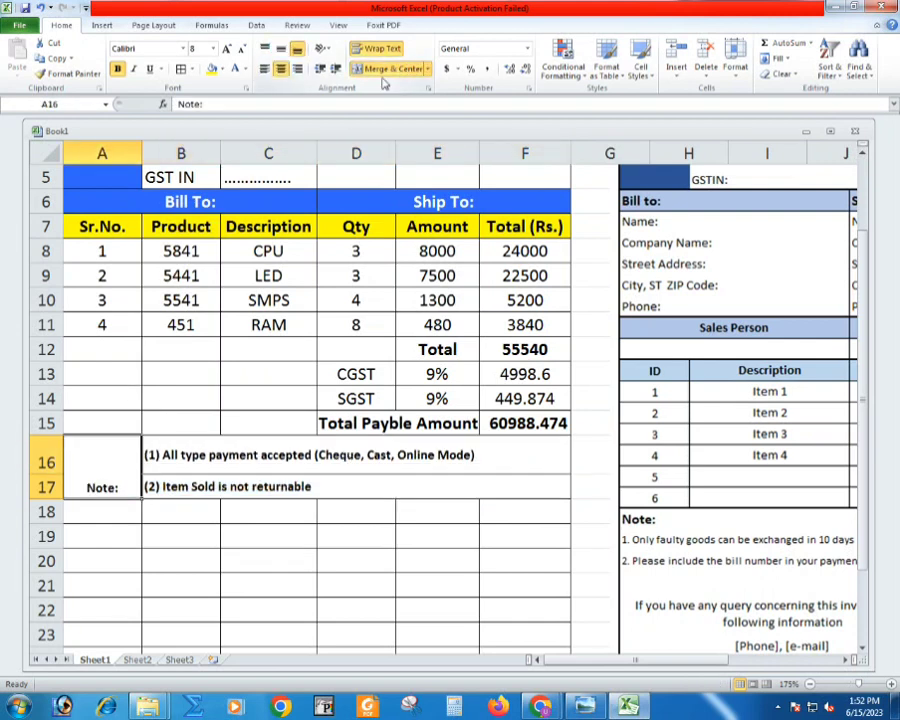
click(280, 48)
click(199, 488)
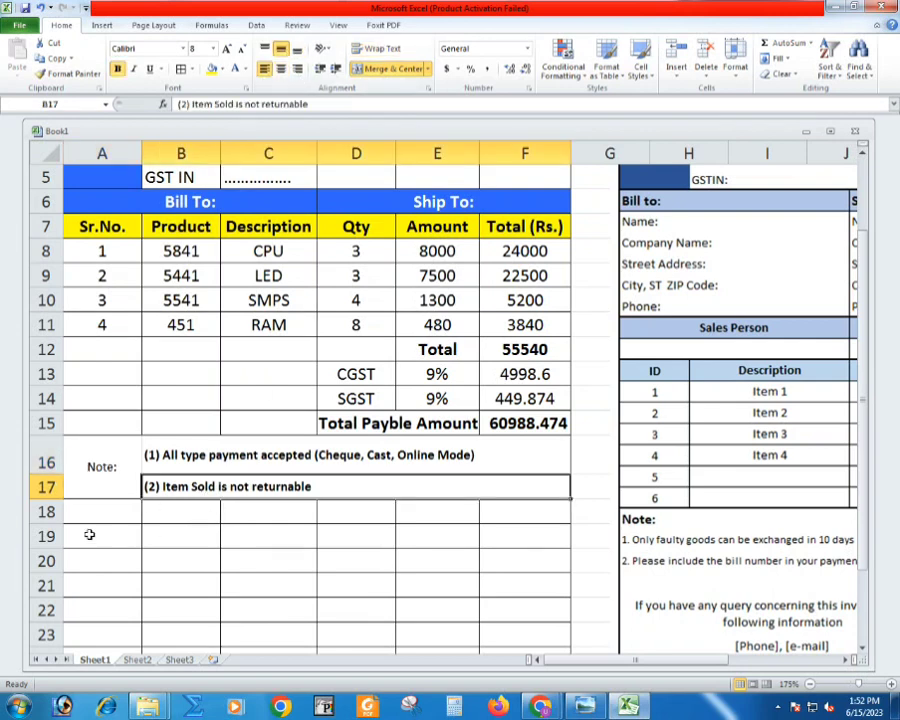
- Merge and center cells A18:F18 and clear the bordered grid from rows 19 to 26
click(46, 536)
click(46, 511)
click(92, 517)
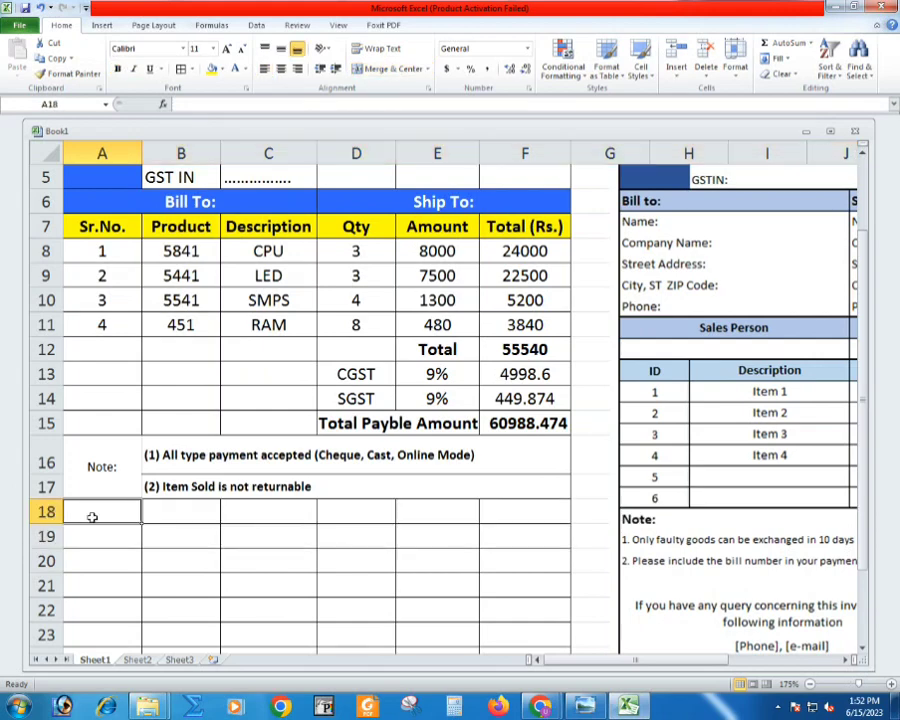
drag(92, 517, 525, 511)
click(393, 68)
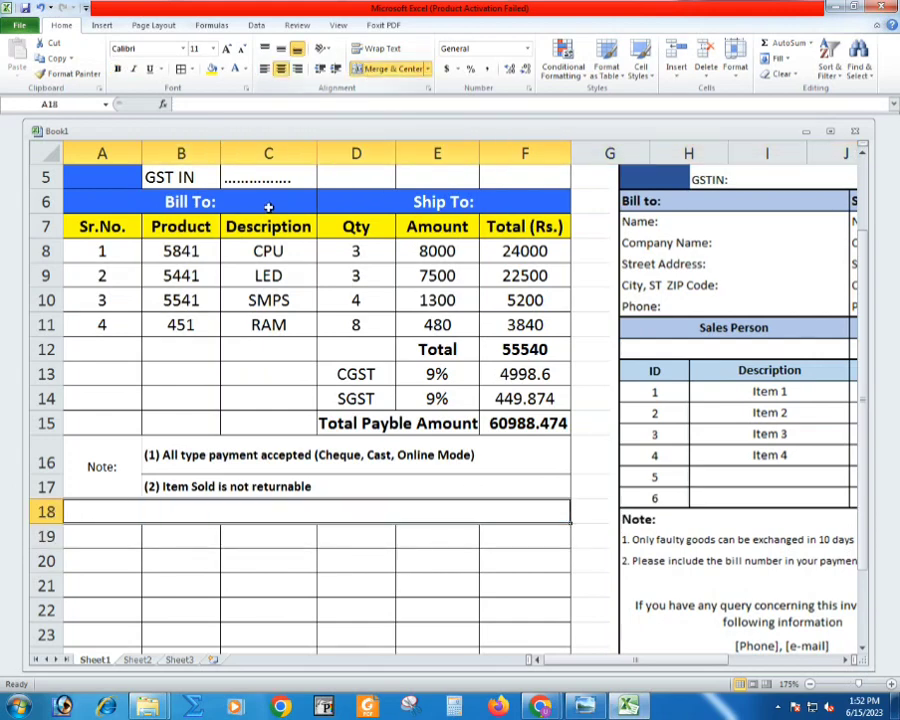
drag(46, 536, 46, 610)
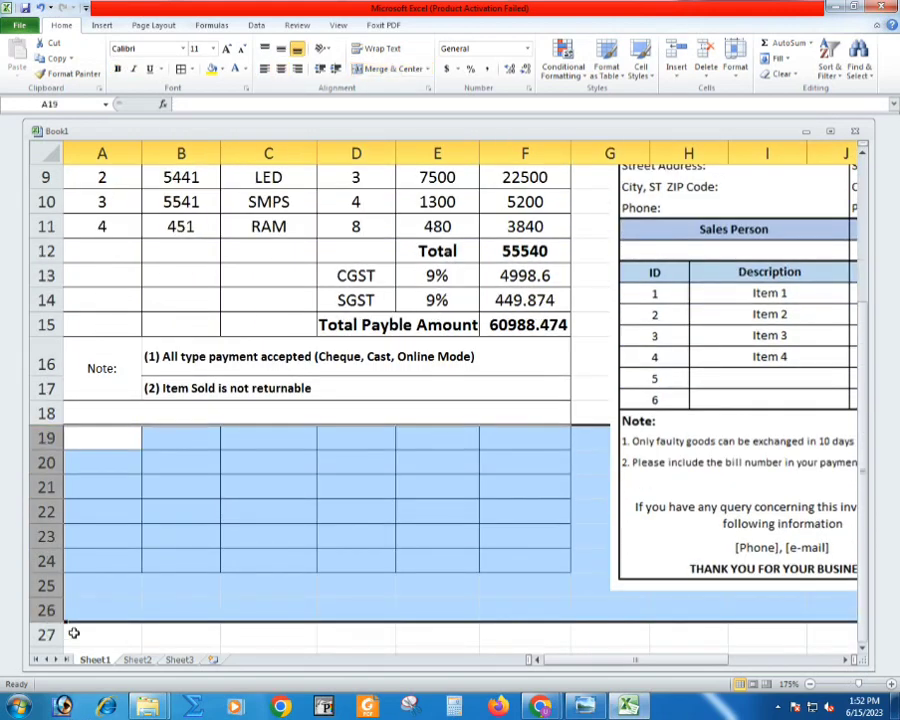
click(742, 425)
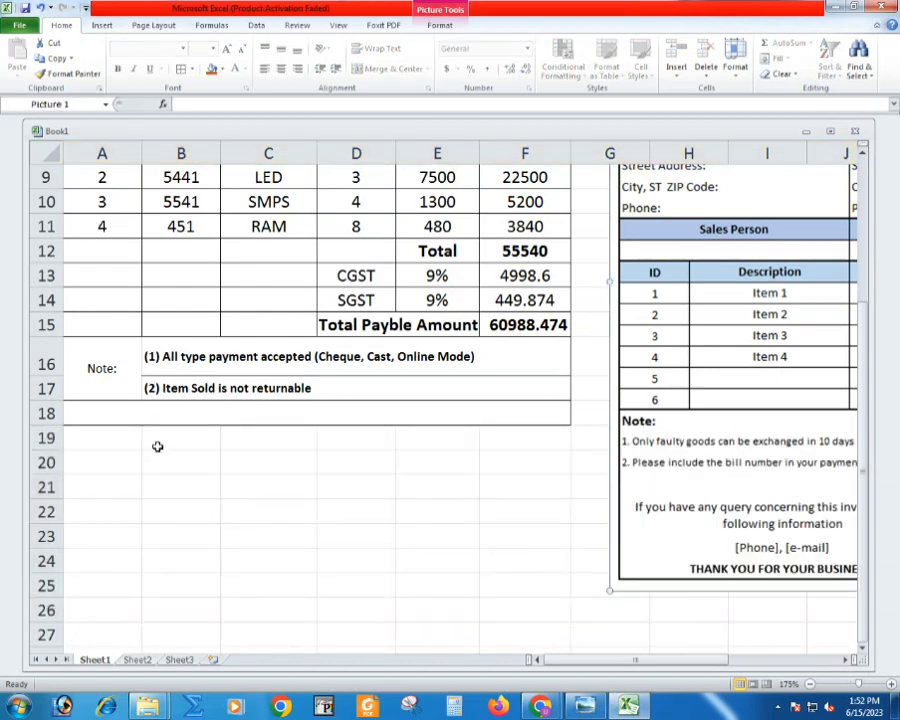
- Enter the closing line "Thanks for connecting with us" in merged cell A18
double_click(115, 414)
text(Tha)
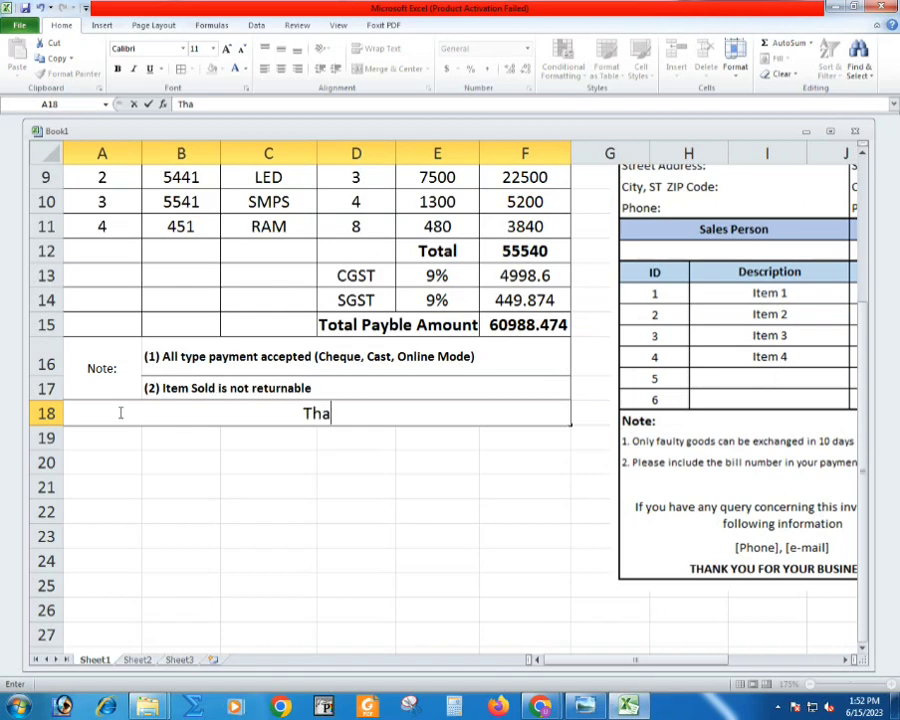
text(nks for)
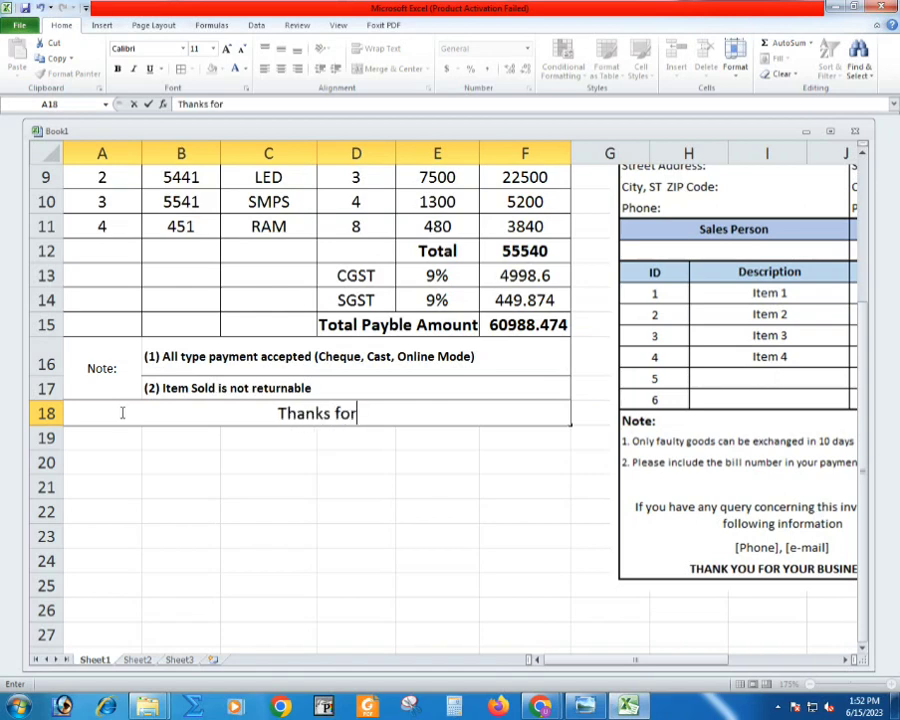
text( connecting)
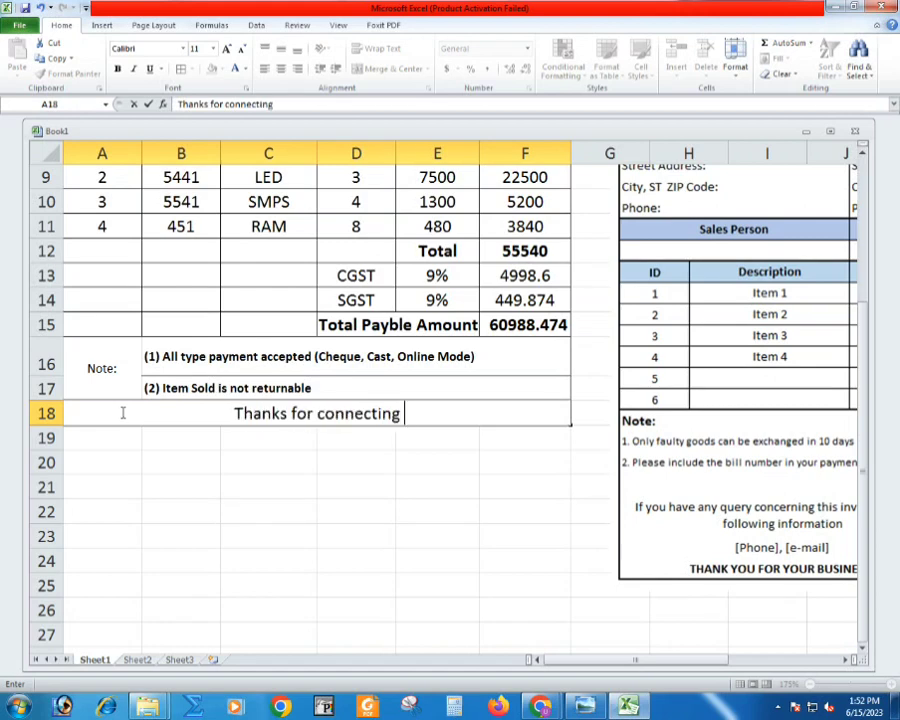
text( with us)
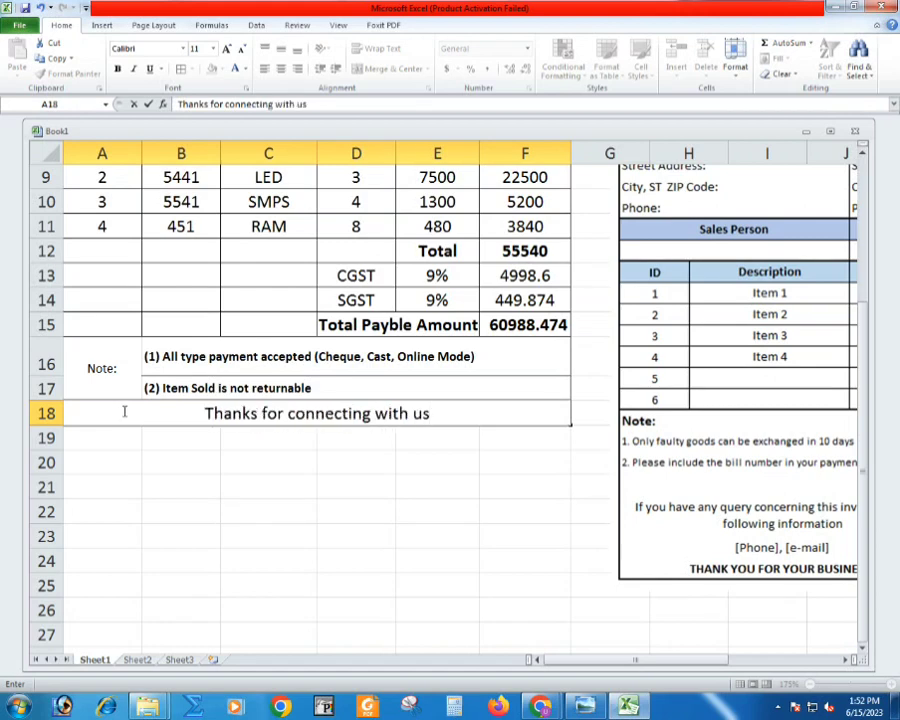
key(Return)
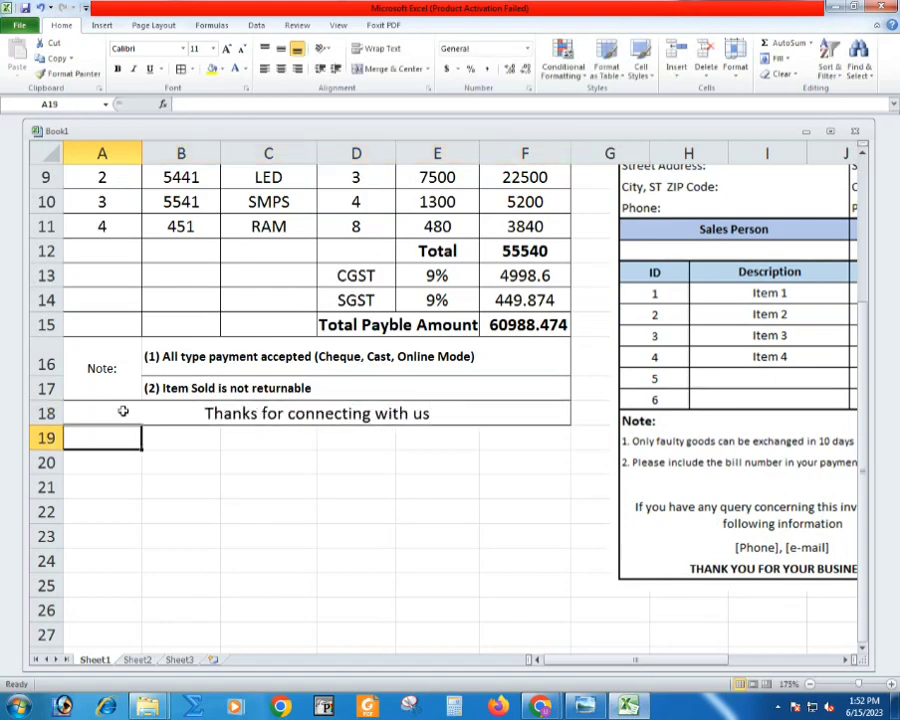
- Make the closing line in A18 bold and reduce its font size to 8
click(142, 403)
key(ctrl+b)
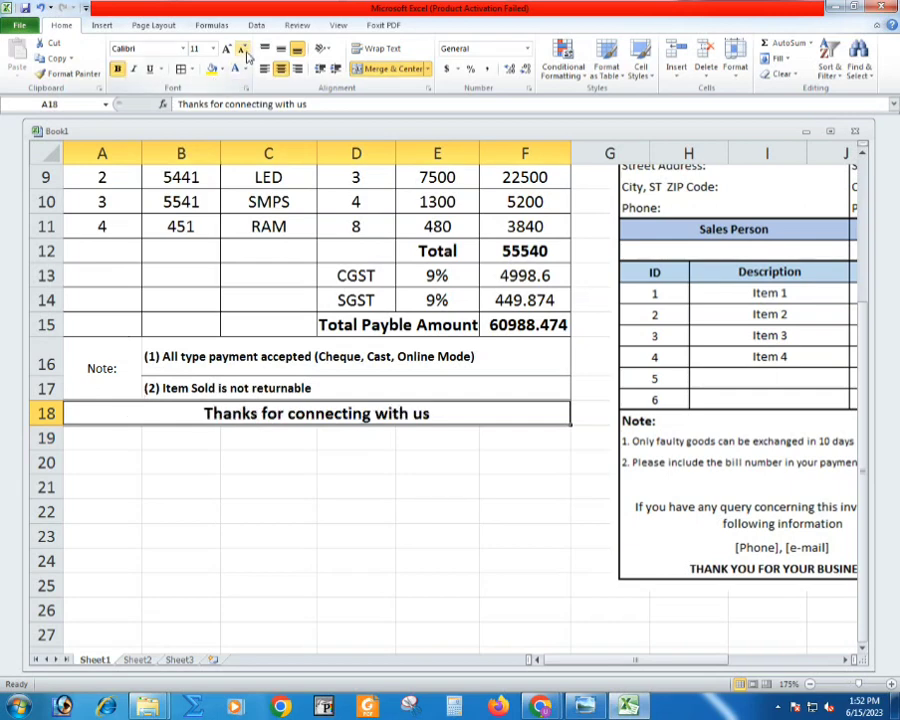
click(243, 50)
click(243, 50)
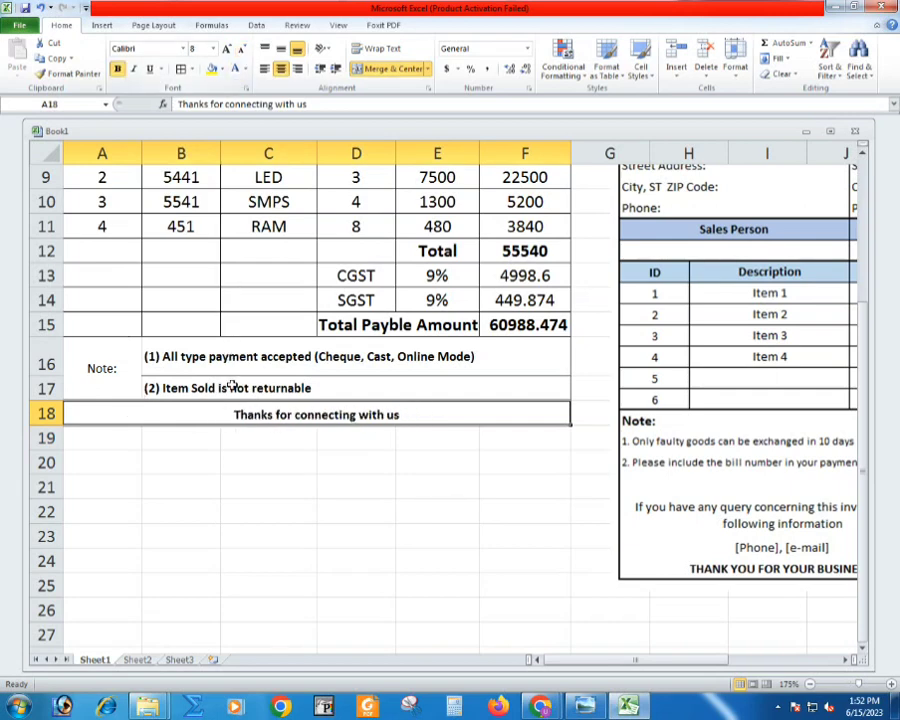
- Delete the sample invoice reference picture from beside the finished invoice
click(302, 226)
scroll(302, 226, up, 3)
click(750, 318)
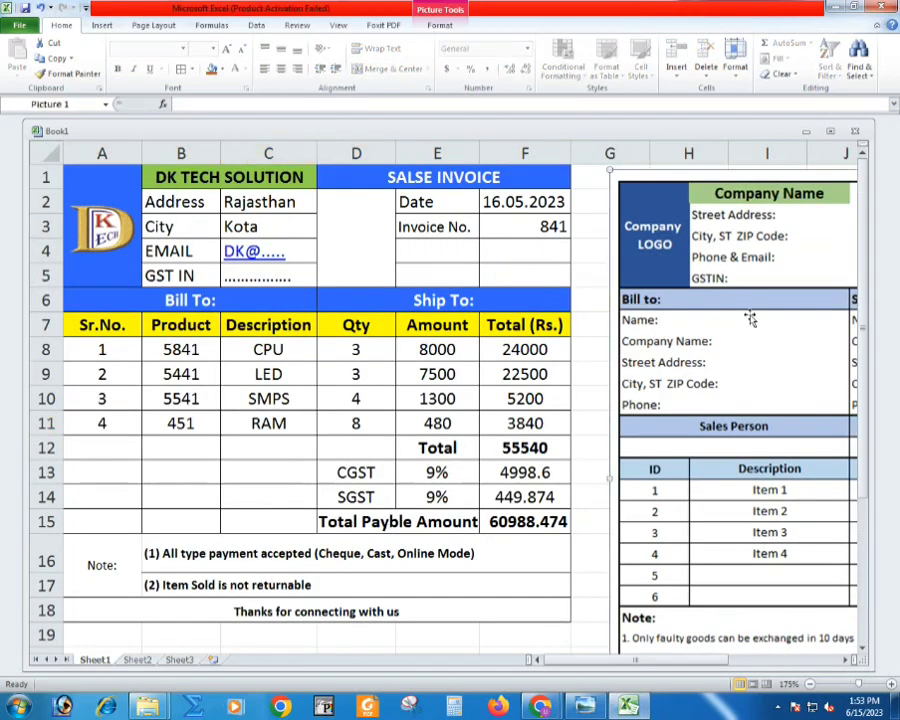
key(Delete)
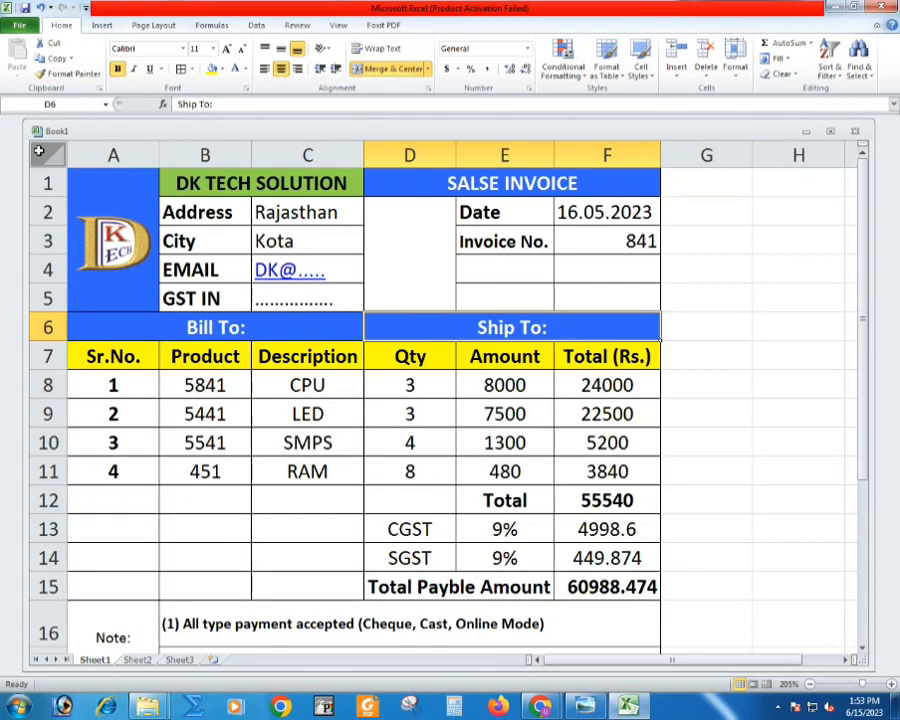
- Copy the entire invoice worksheet from Sheet1 and paste it into Sheet2
click(38, 150)
key(ctrl+c)
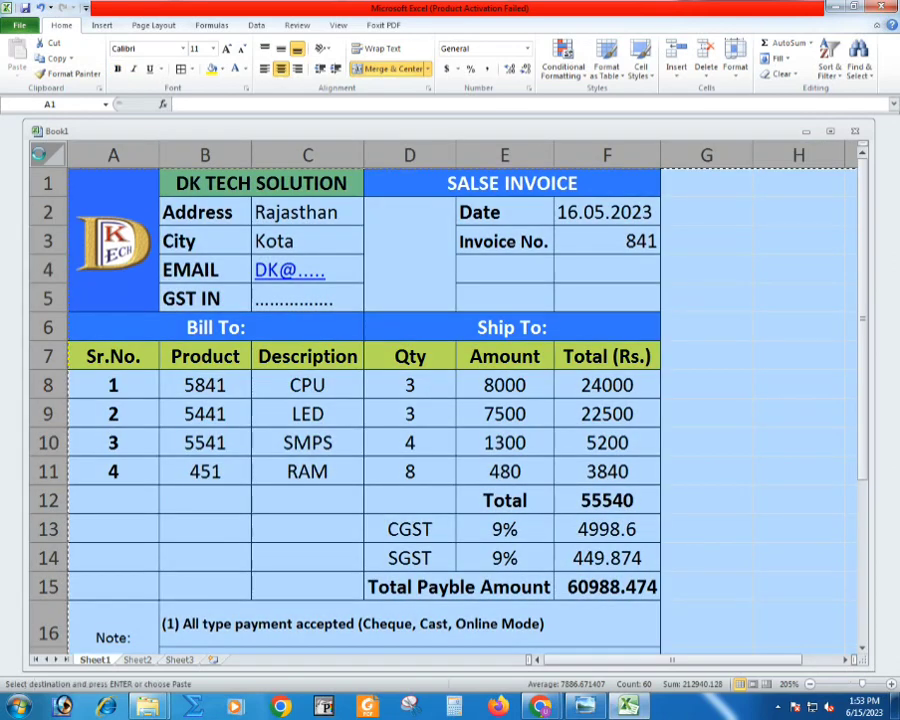
click(134, 661)
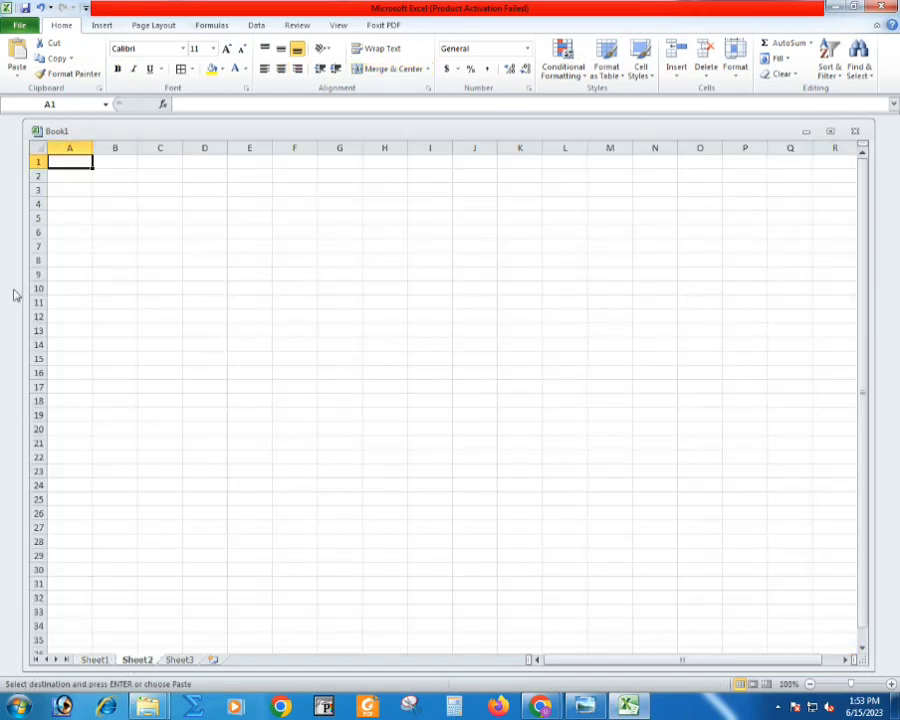
click(34, 146)
key(ctrl+v)
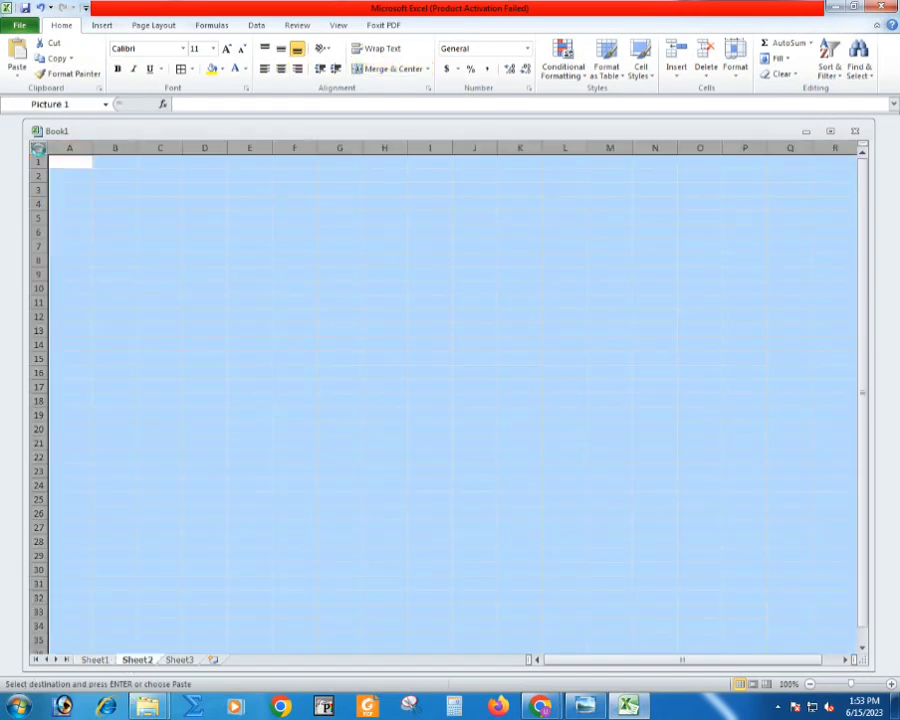
scroll(177, 260, up, 4)
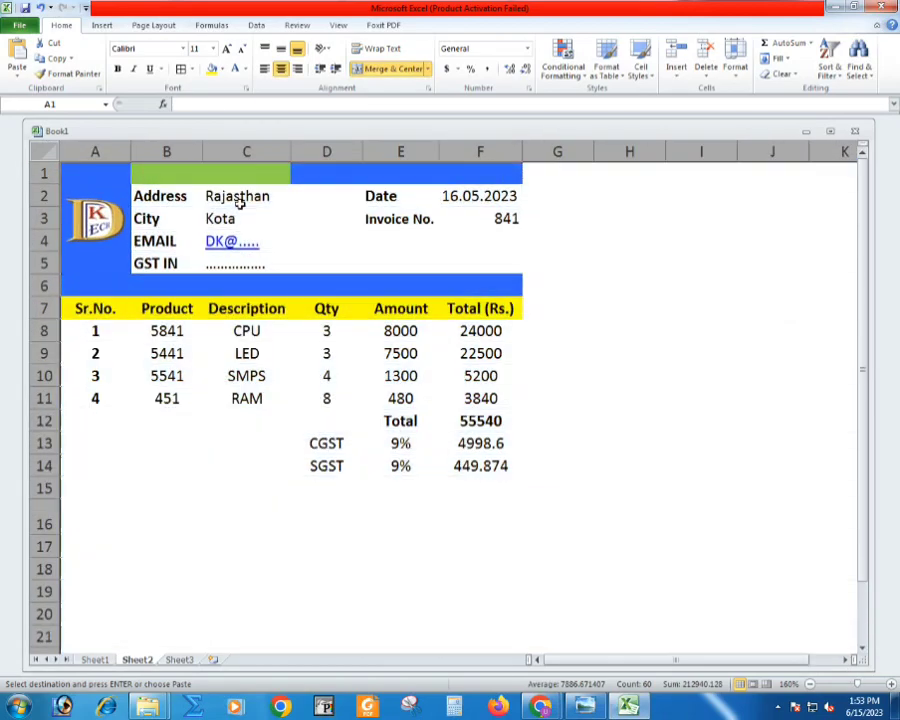
- Change the invoice date in F2 of Sheet2 to 18.05.2023
click(240, 203)
click(446, 196)
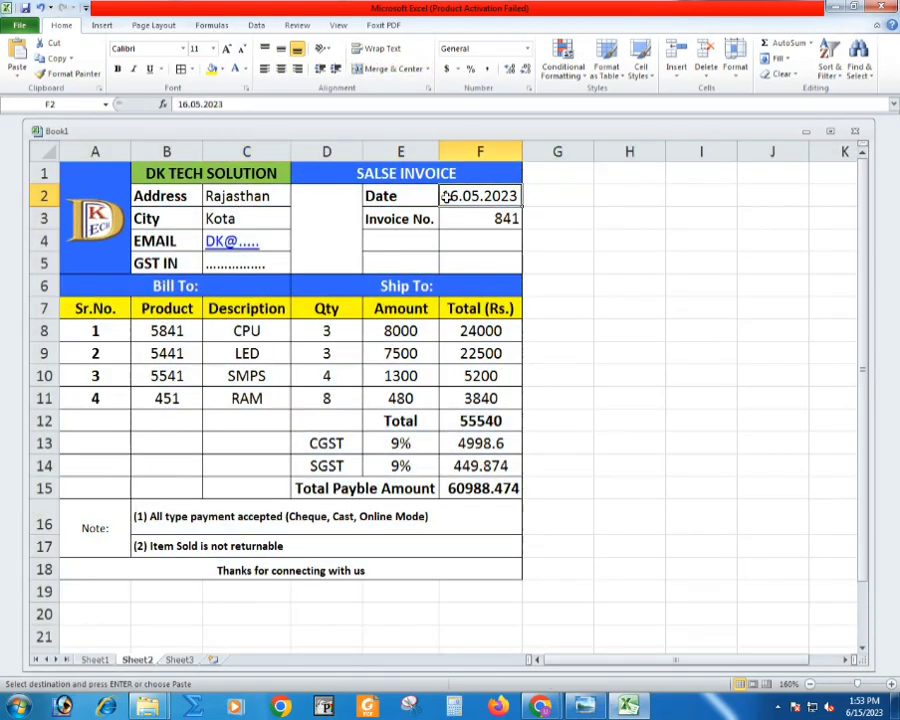
double_click(450, 196)
key(BackSpace)
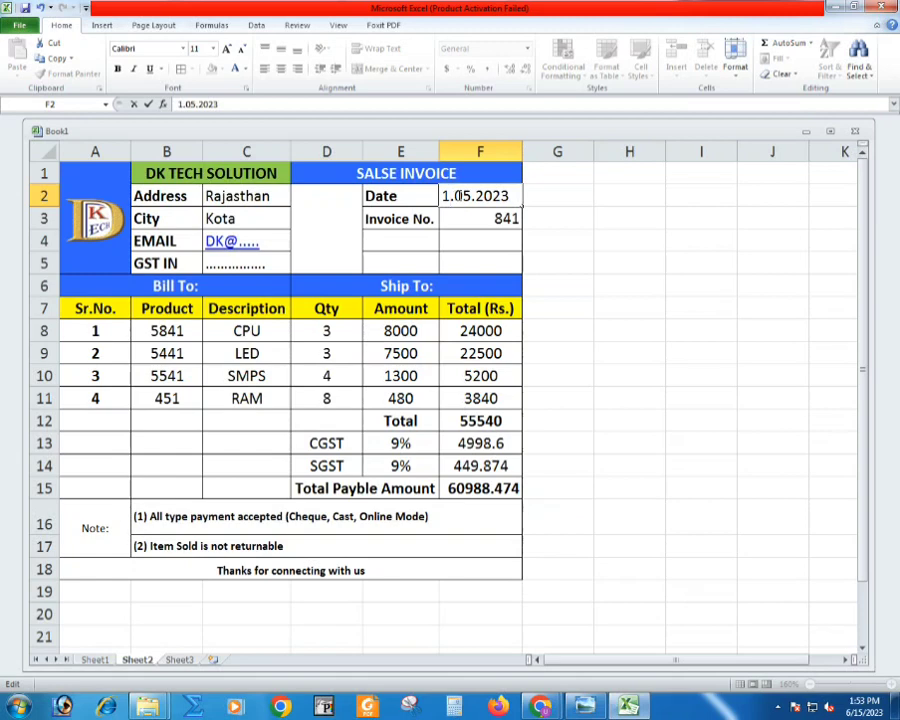
text(8)
key(Return)
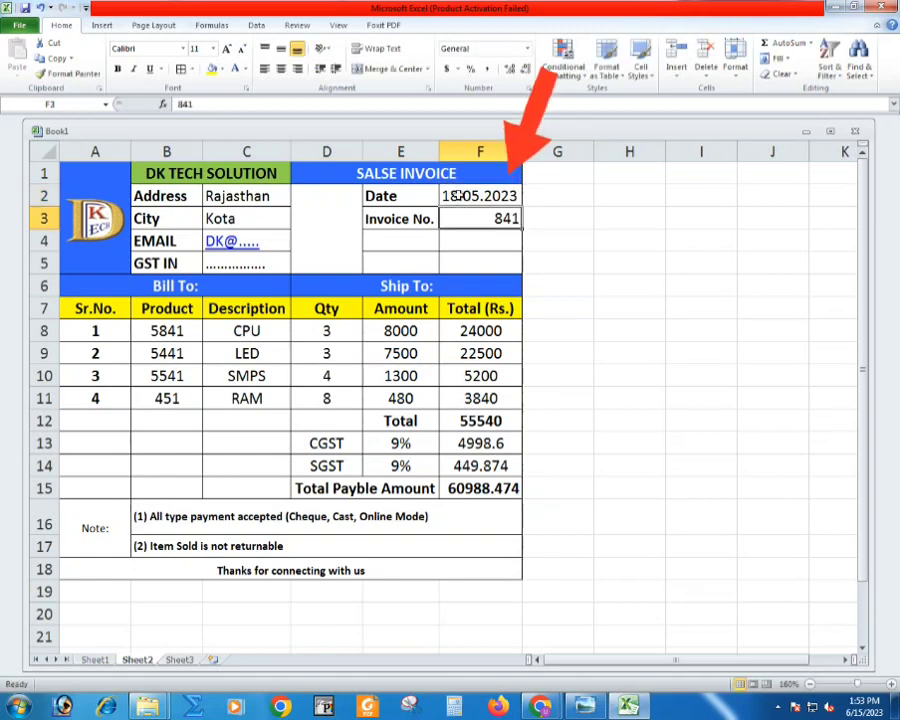
- Set the invoice number in F3 of Sheet2 to 894
double_click(502, 218)
drag(499, 218, 615, 215)
text(8)
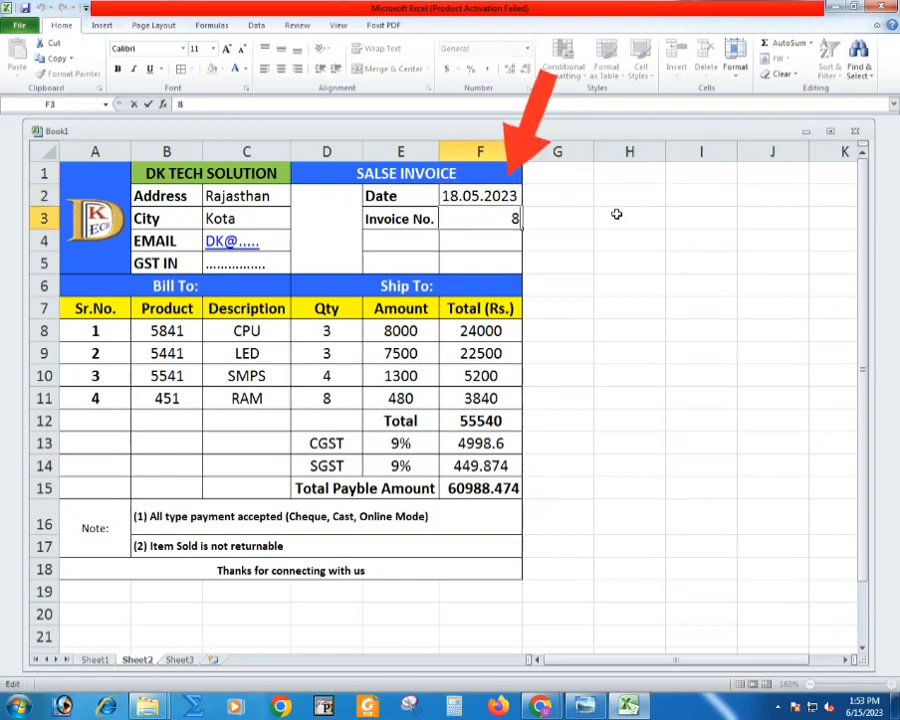
text(94)
key(Return)
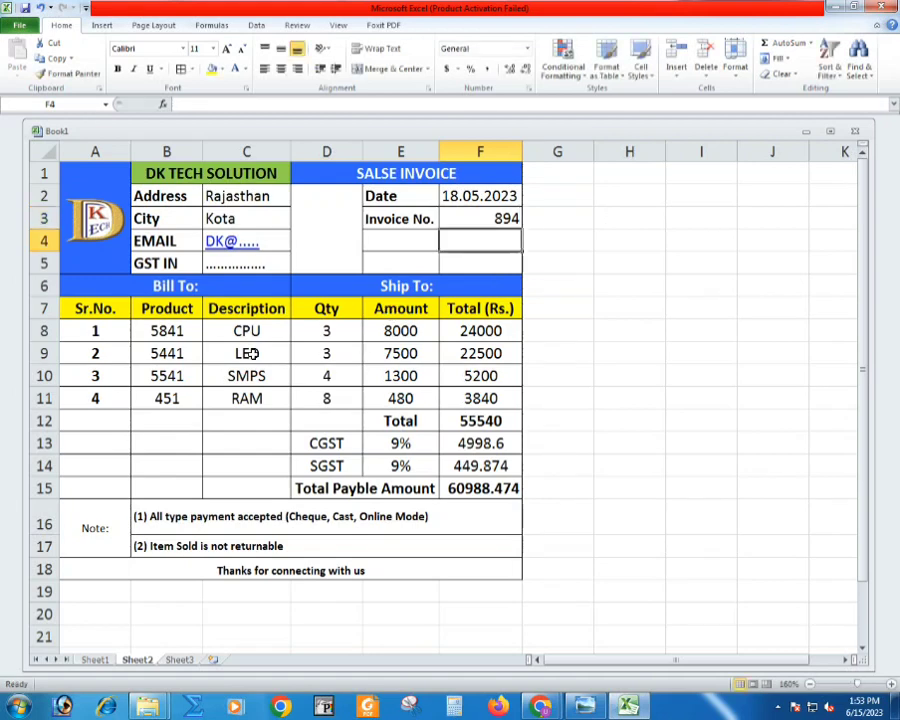
- Set the item quantities in Sheet2 to 5 for CPU, 5 for LED and 6 for SMPS
click(246, 352)
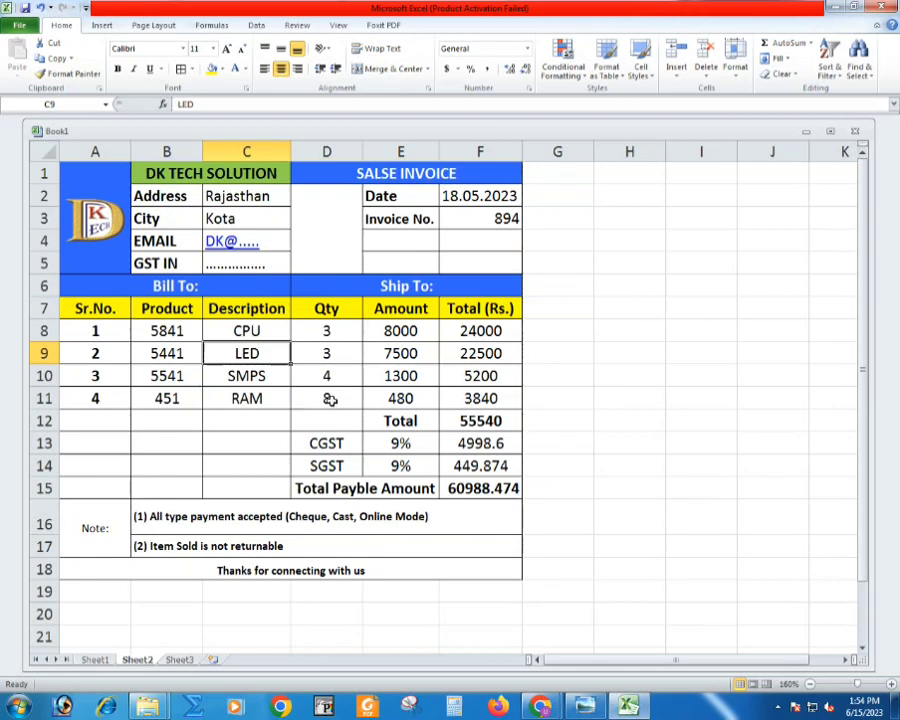
scroll(296, 329, up, 1)
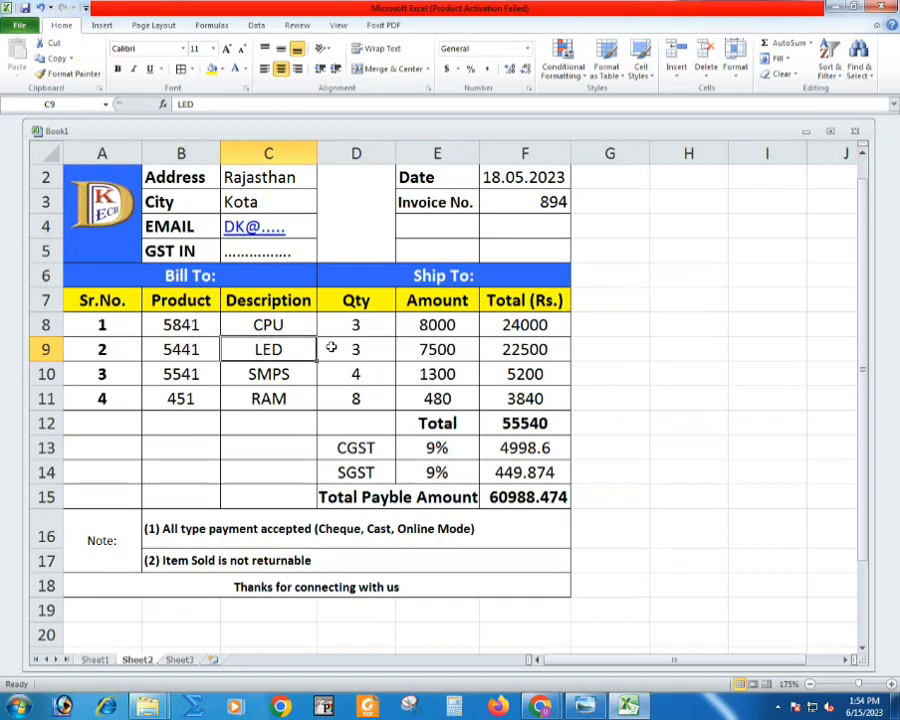
scroll(331, 347, up, 1)
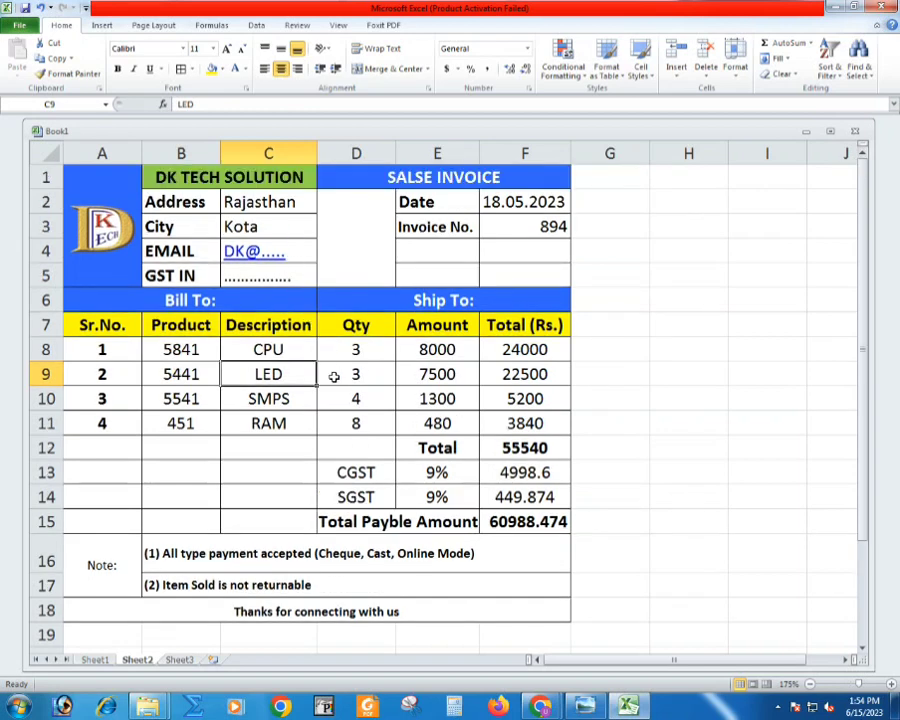
click(354, 349)
text(5)
key(Return)
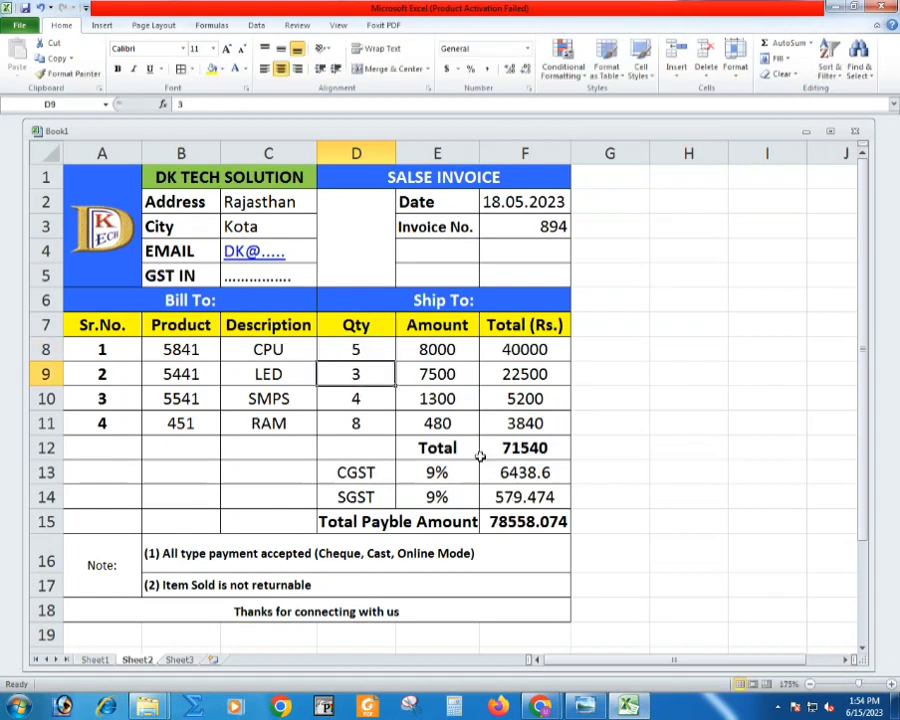
text(5)
key(Return)
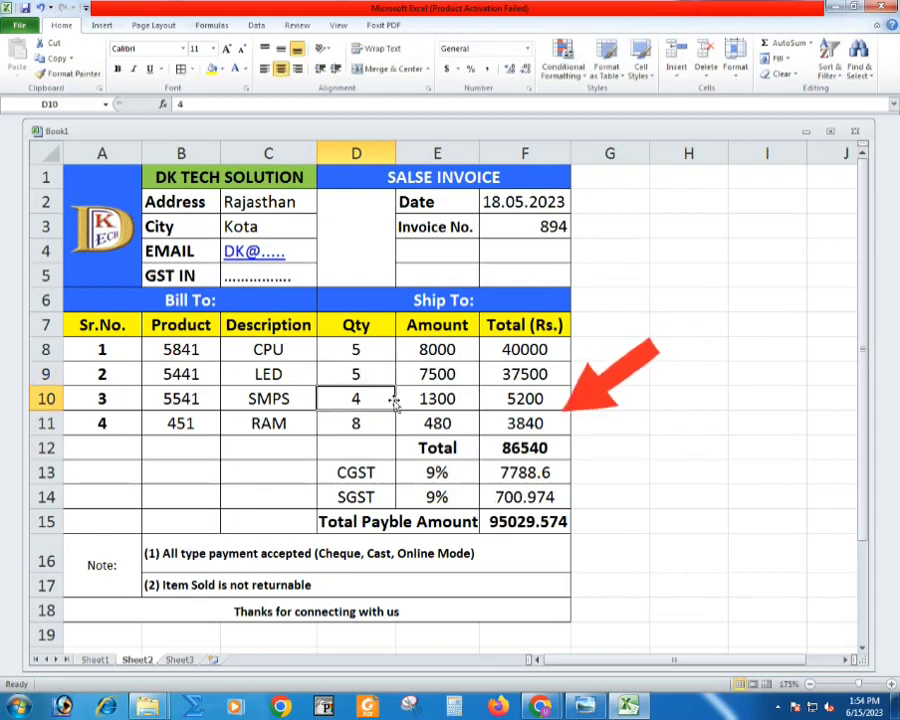
text(6)
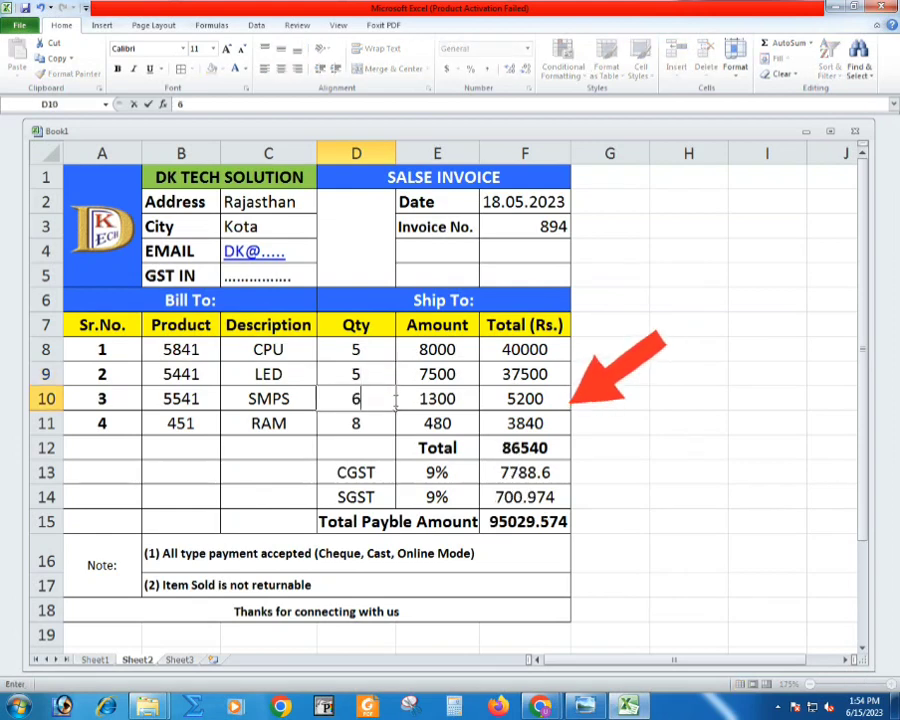
key(Return)
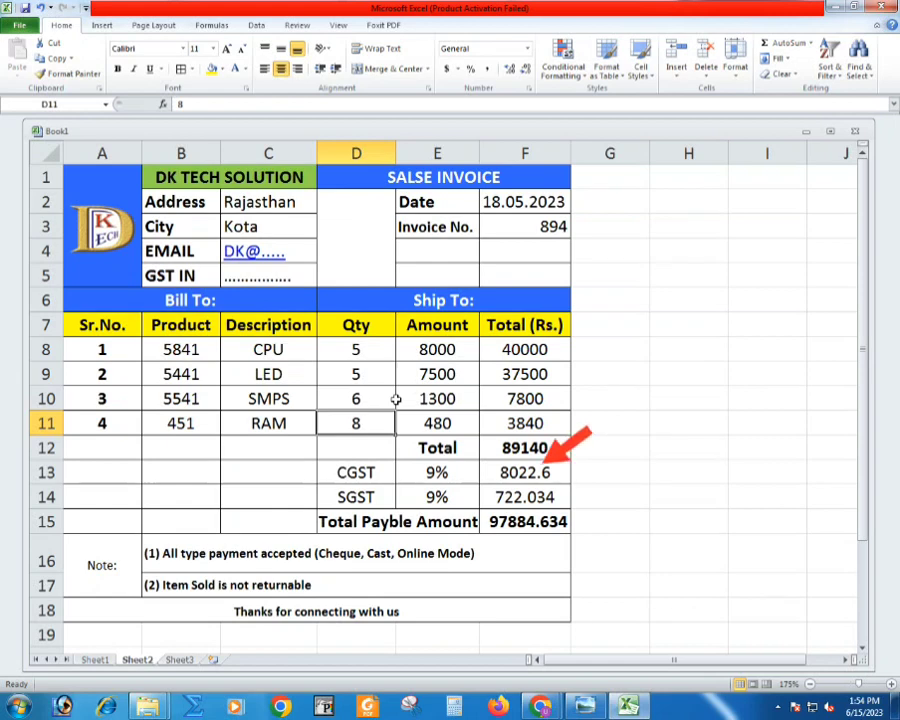
- Set the RAM item's quantity to 9 and its amount to 900 in Sheet2
text(9)
key(Return)
click(490, 378)
click(518, 398)
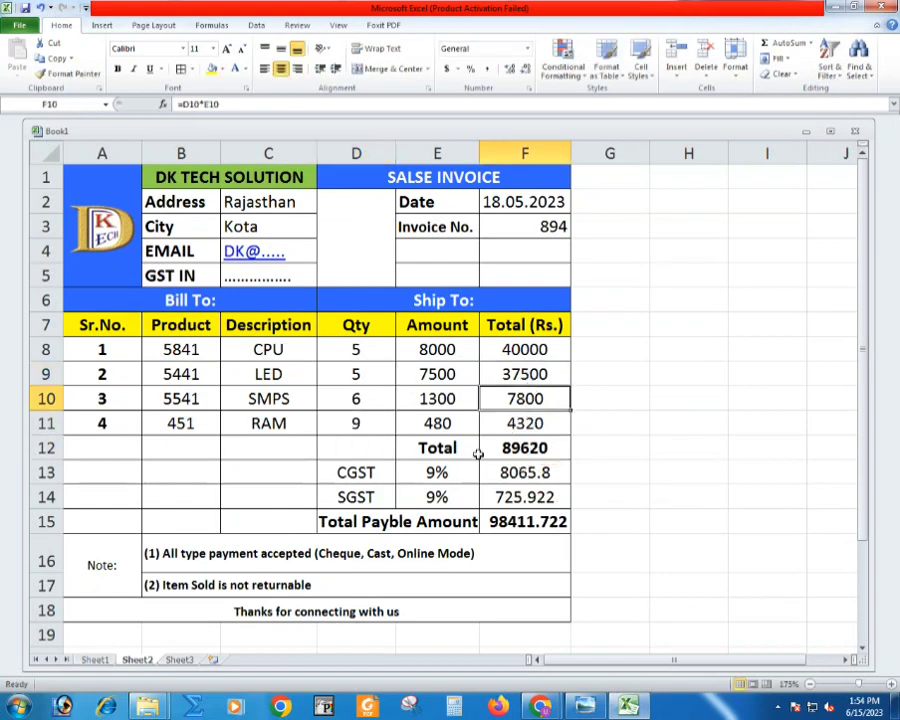
click(428, 422)
text(900)
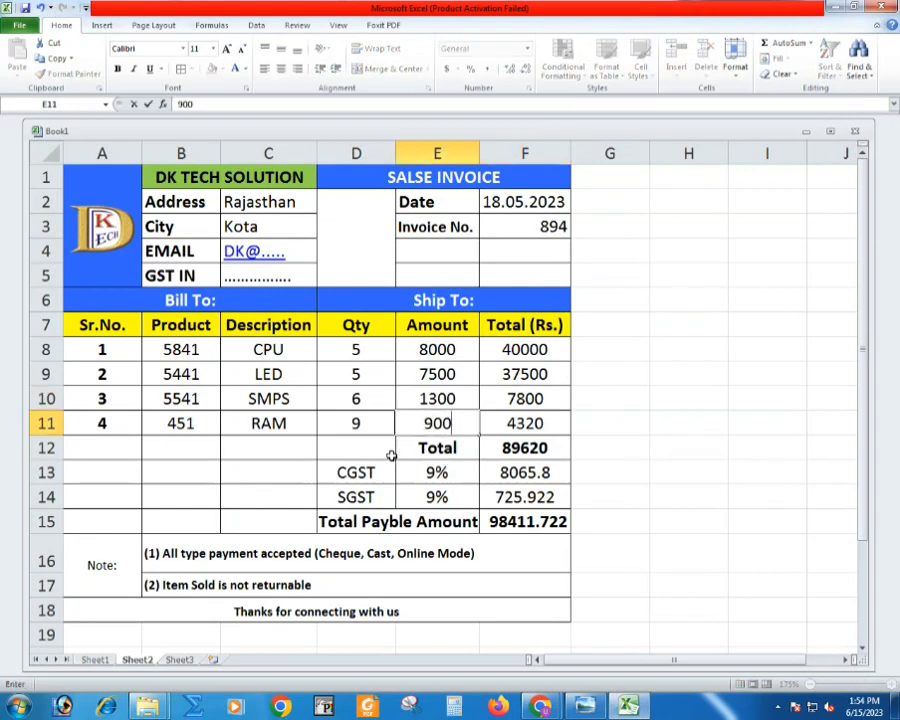
key(Return)
click(527, 448)
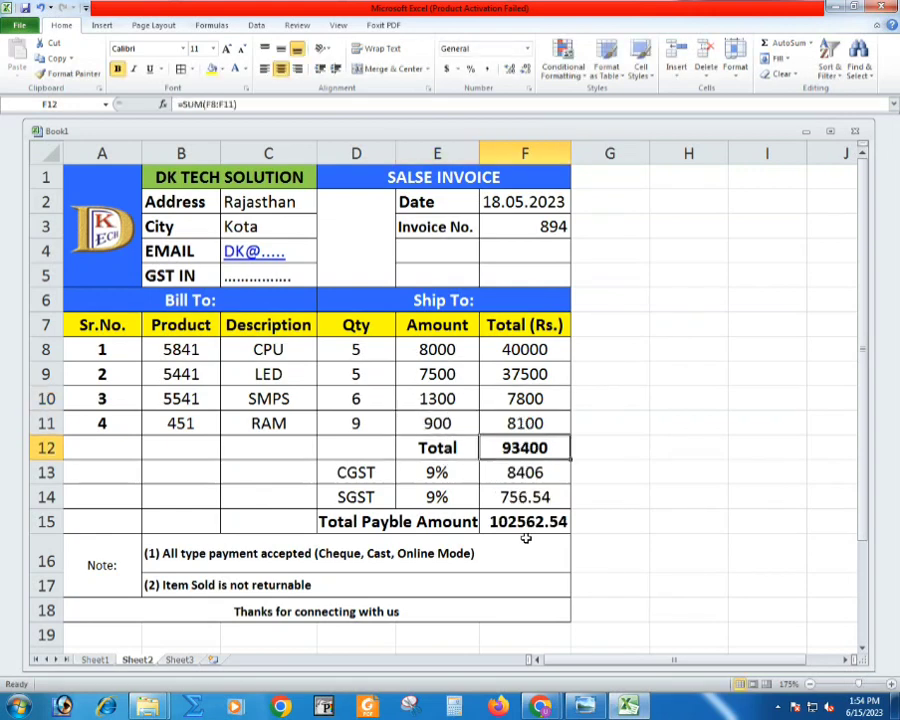
click(524, 545)
- Set the SMPS item's amount in Sheet2 to 8585
click(432, 392)
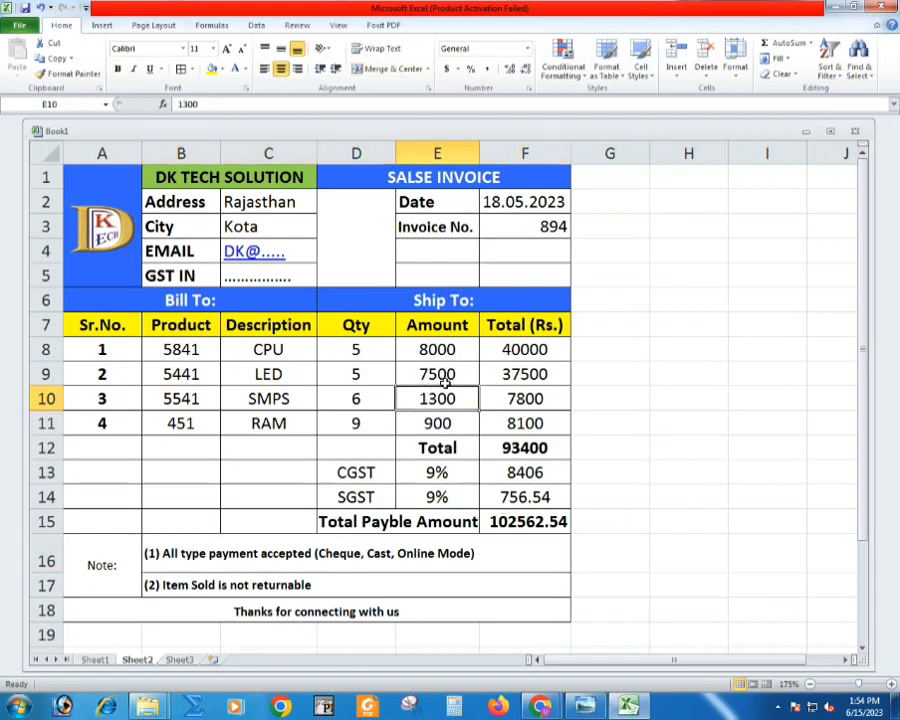
text(8585)
key(Return)
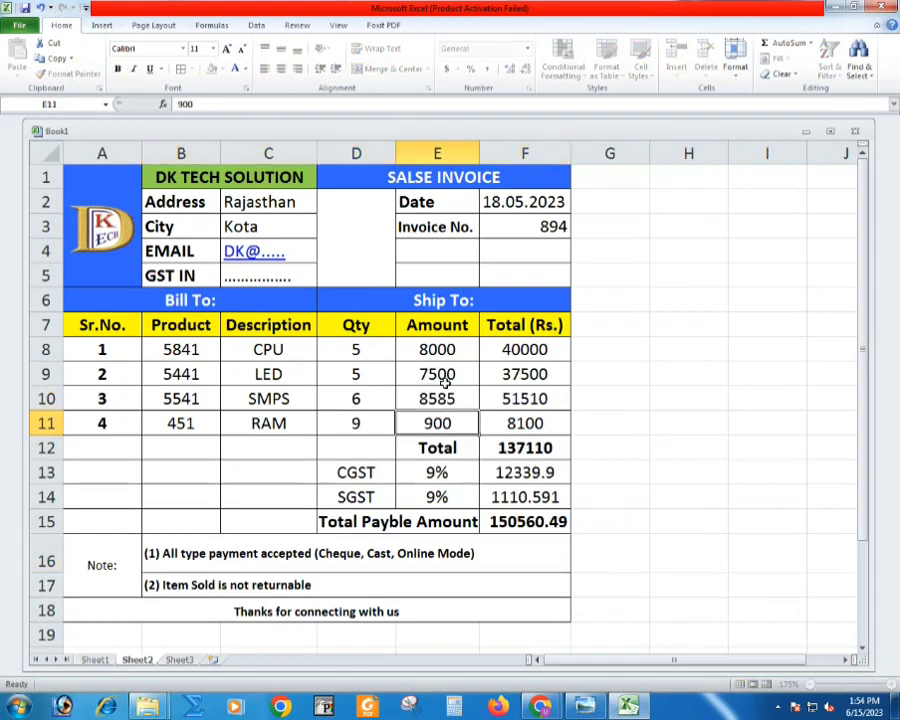
- Copy the entire invoice worksheet from Sheet2 and paste it into Sheet3
key(ctrl+a)
key(ctrl+c)
click(180, 661)
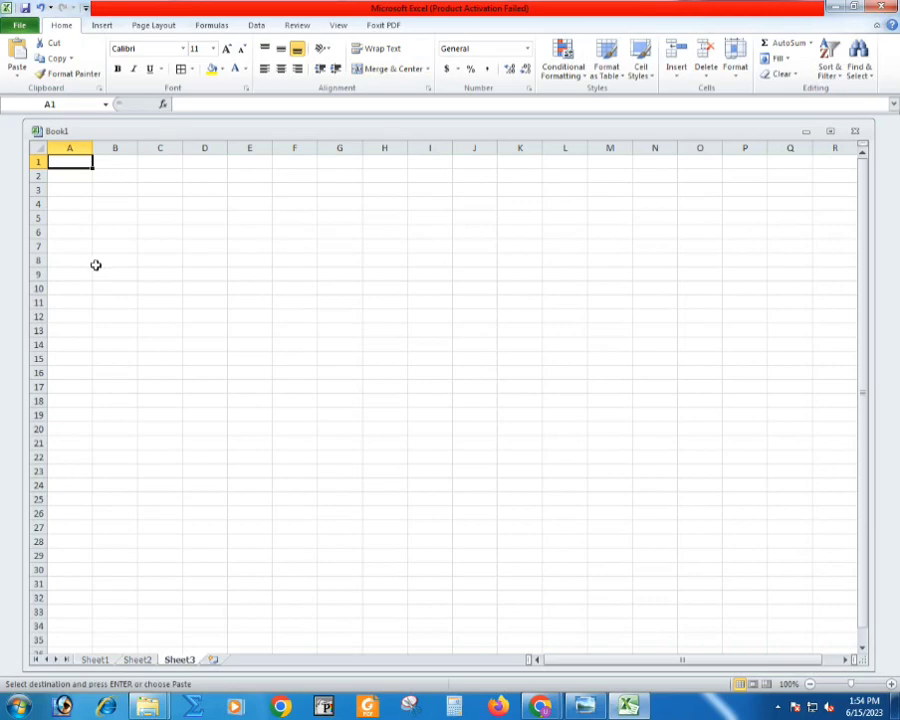
key(ctrl+v)
scroll(115, 278, up, 5)
click(147, 346)
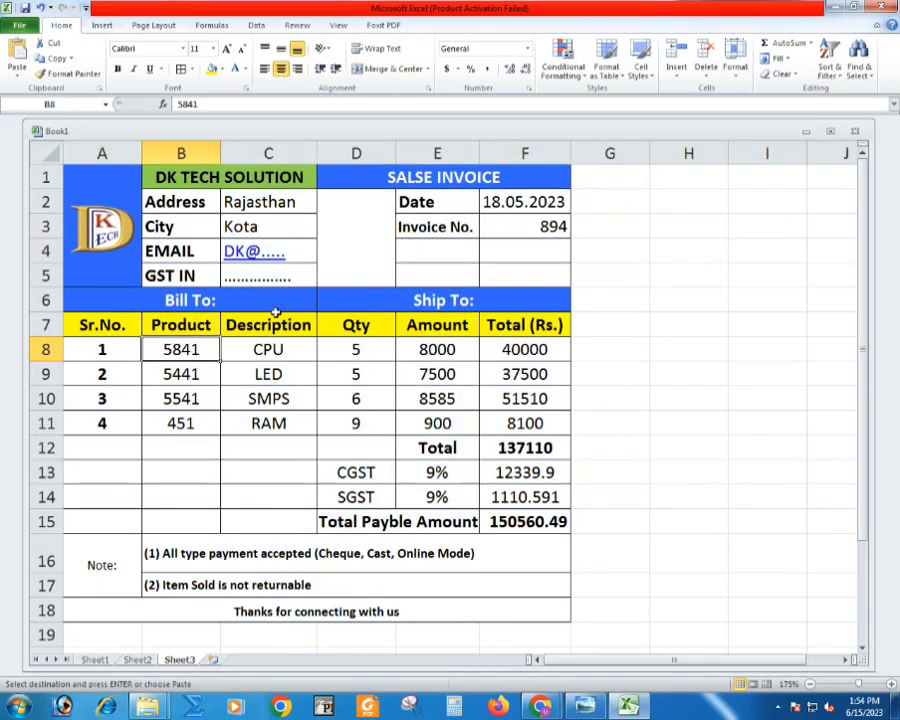
- Set the SMPS item's amount in Sheet3 to 540
click(413, 391)
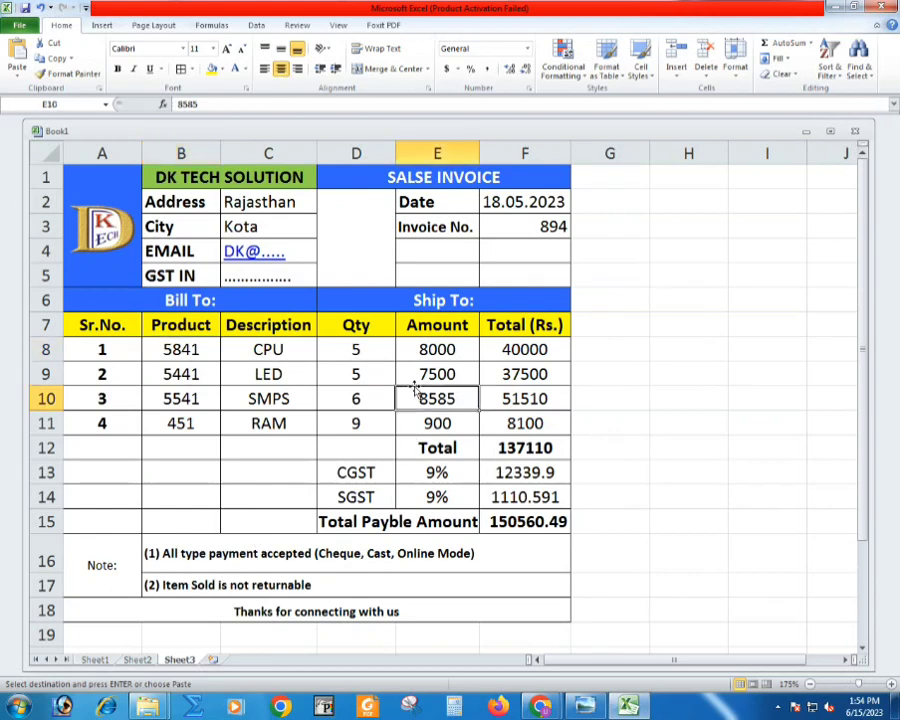
text(540)
key(Return)
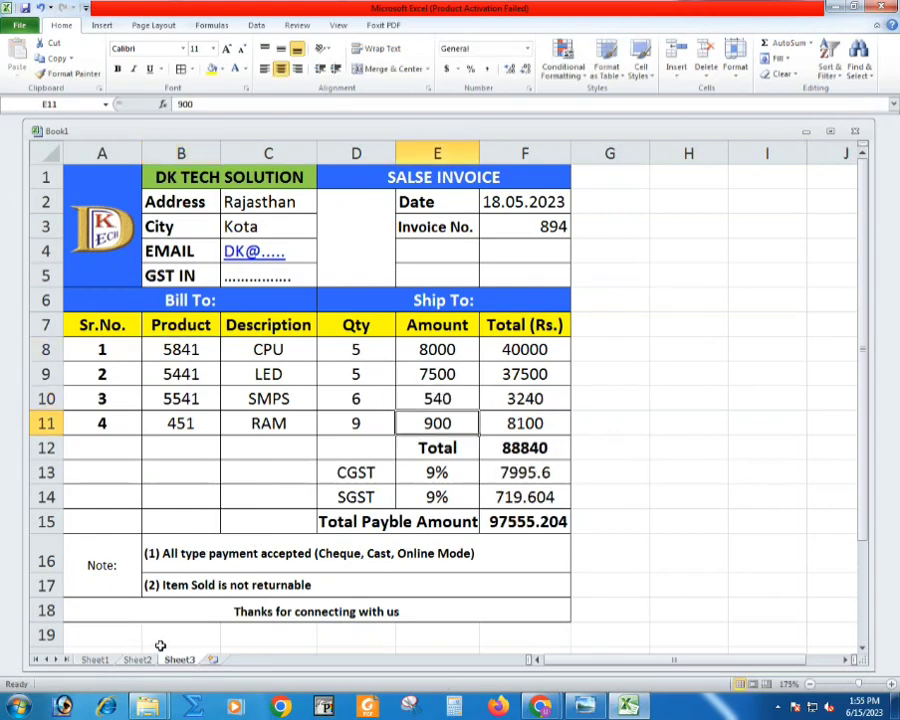
- Increase the print scaling of the Sheet3 invoice beyond 135% so that it fills the width of the portrait Letter page
key(ctrl+p)
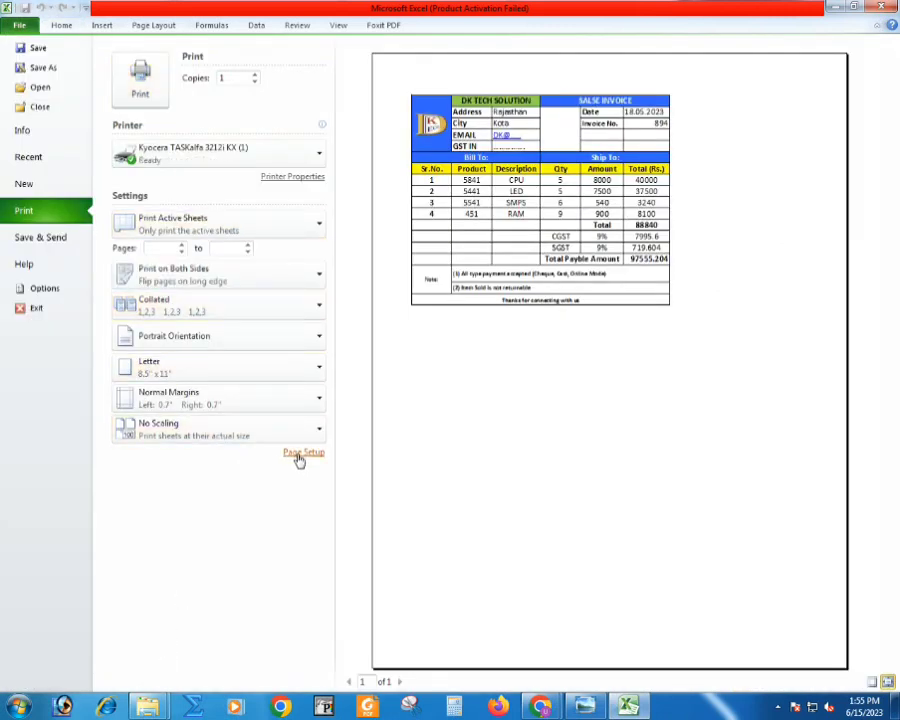
click(300, 454)
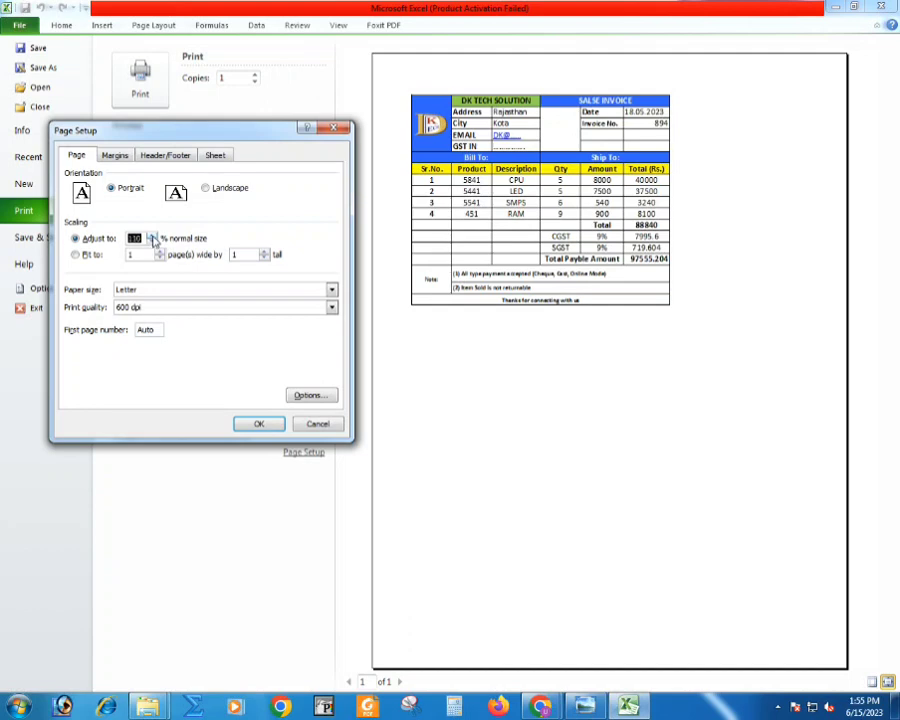
click(257, 423)
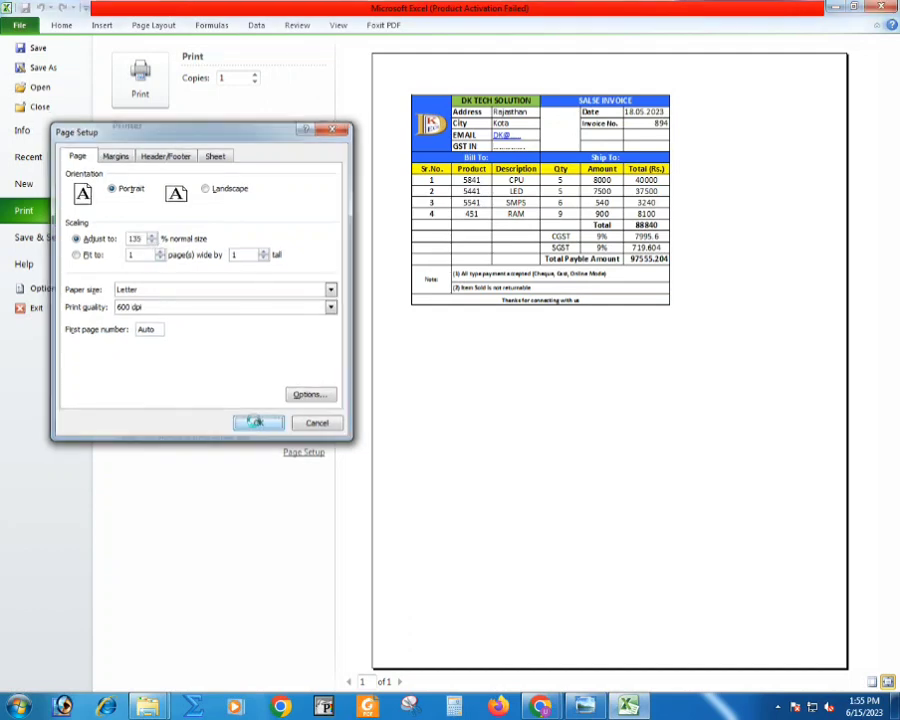
click(303, 452)
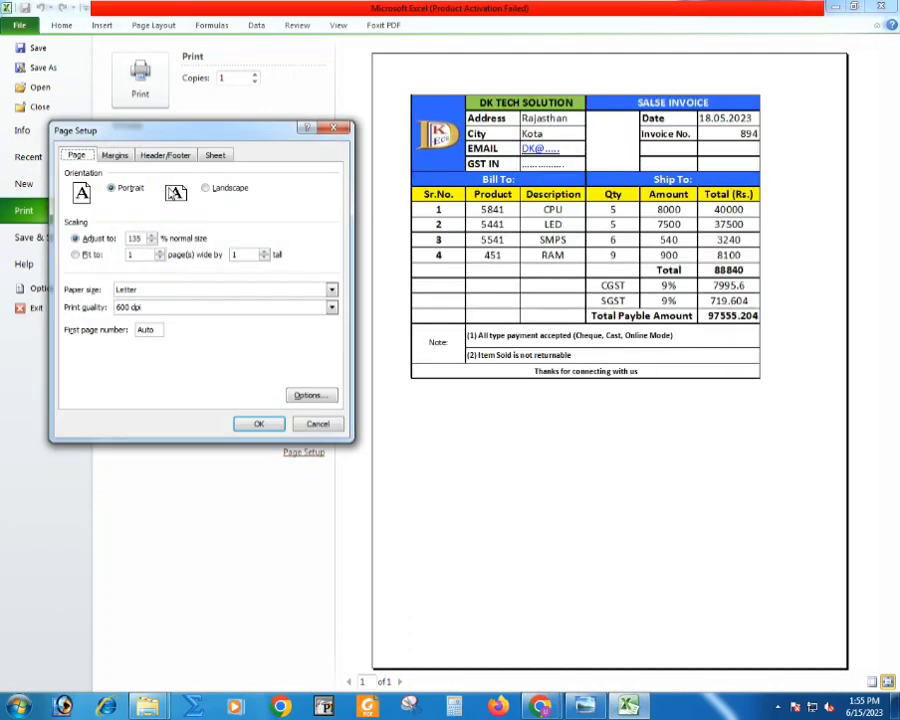
click(153, 237)
click(258, 423)
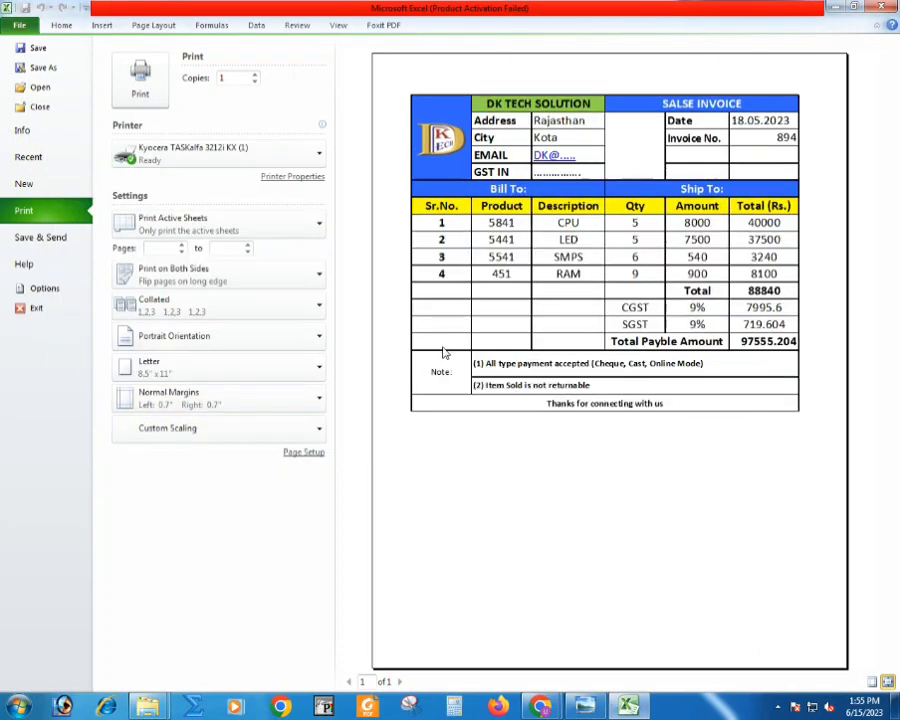
- Save the Sheet3 invoice to the Desktop as a PDF named Invoice 547
click(40, 67)
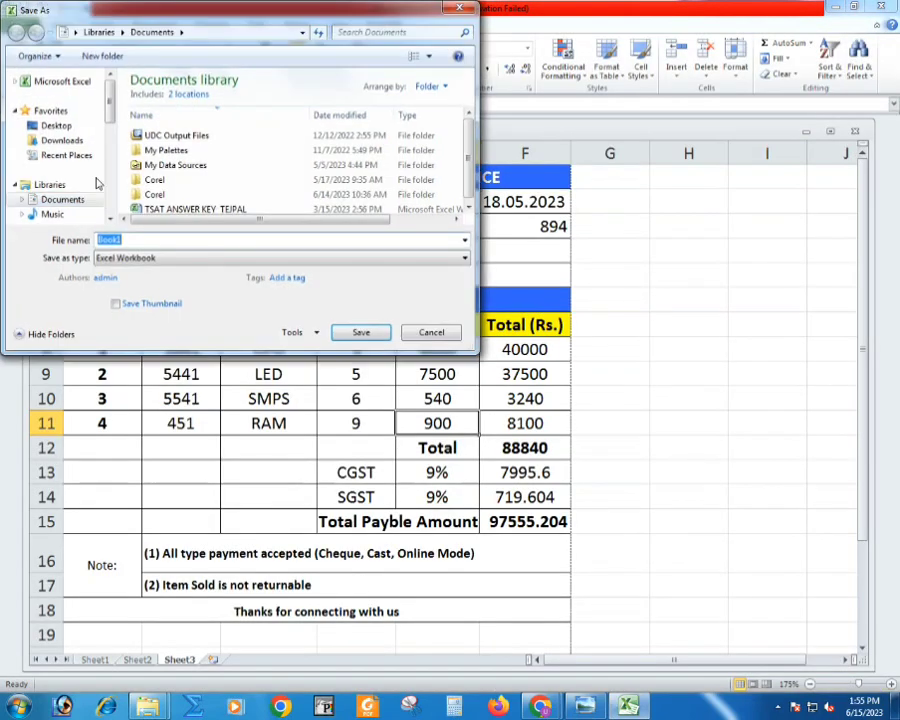
click(56, 125)
click(130, 258)
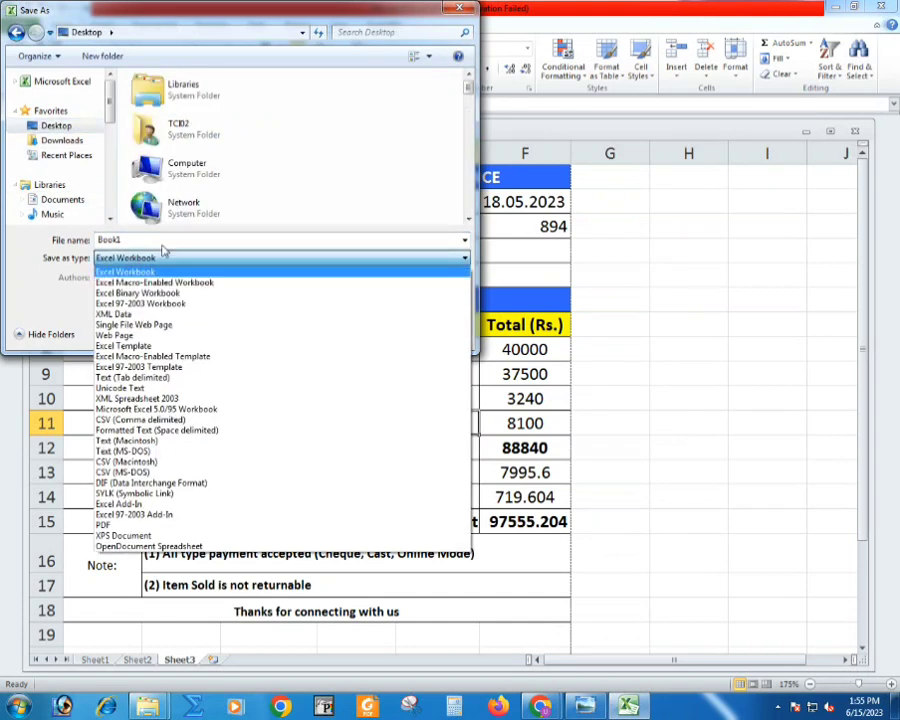
key(p)
key(Return)
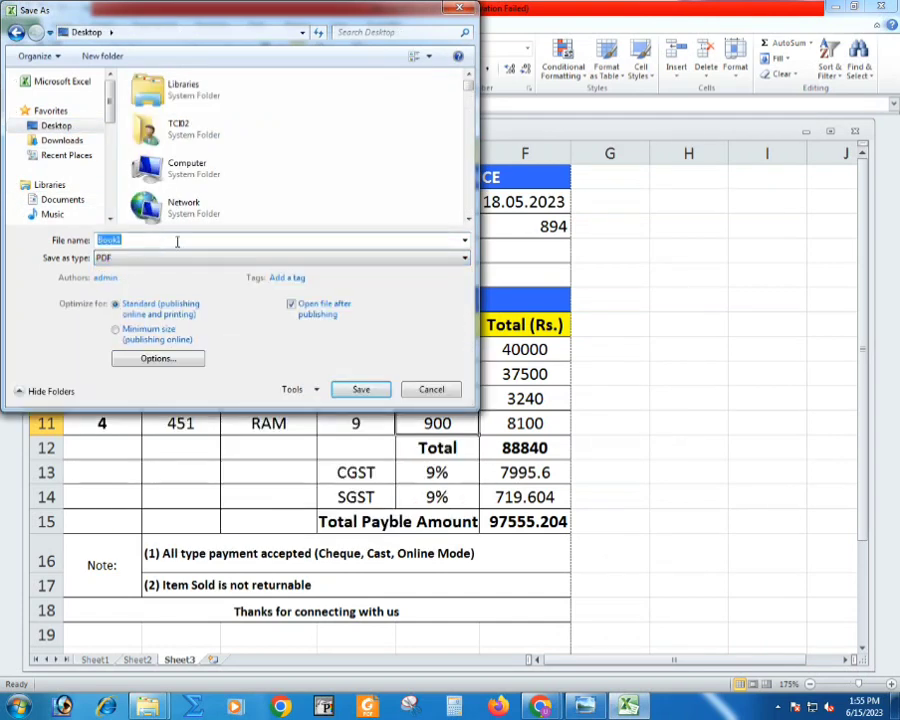
text(Invoice 547)
key(Return)
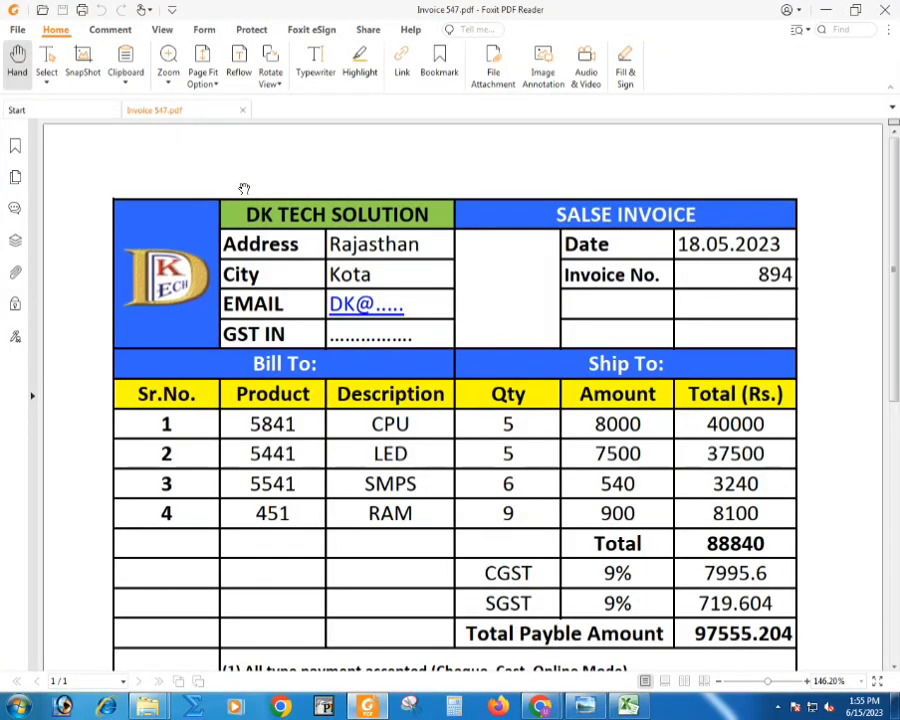
- Look over the exported invoice PDF from header to closing note, and close the PDF reader
scroll(244, 188, down, 10)
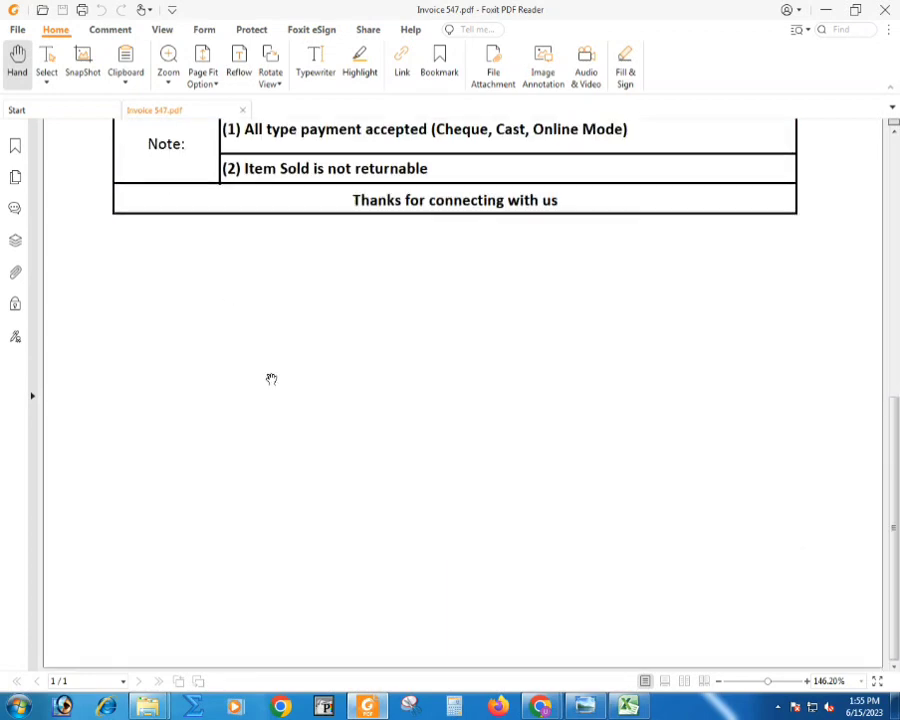
scroll(294, 450, up, 10)
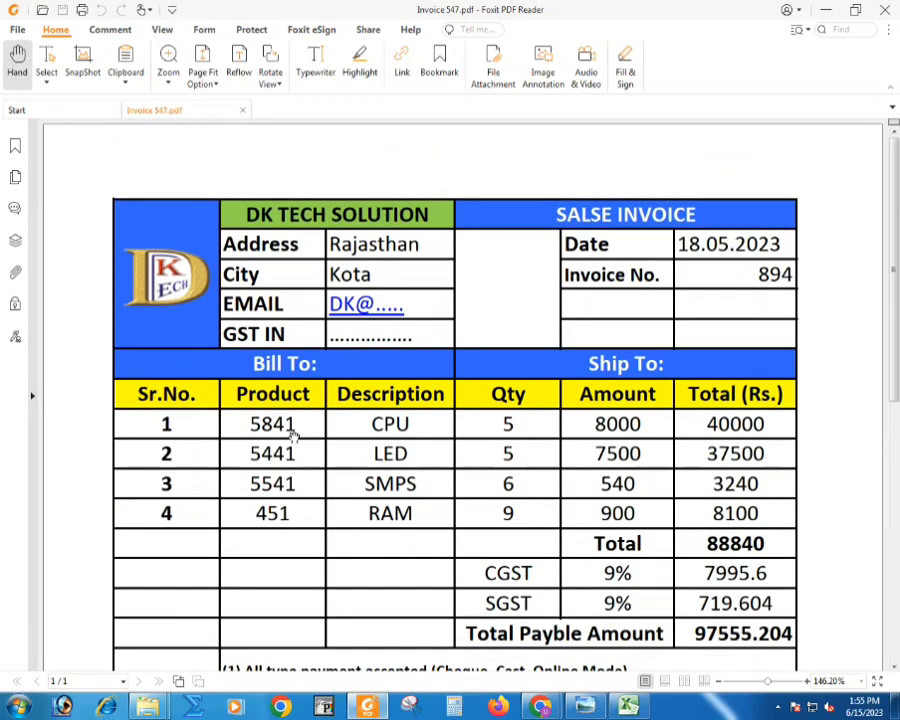
scroll(294, 436, down, 5)
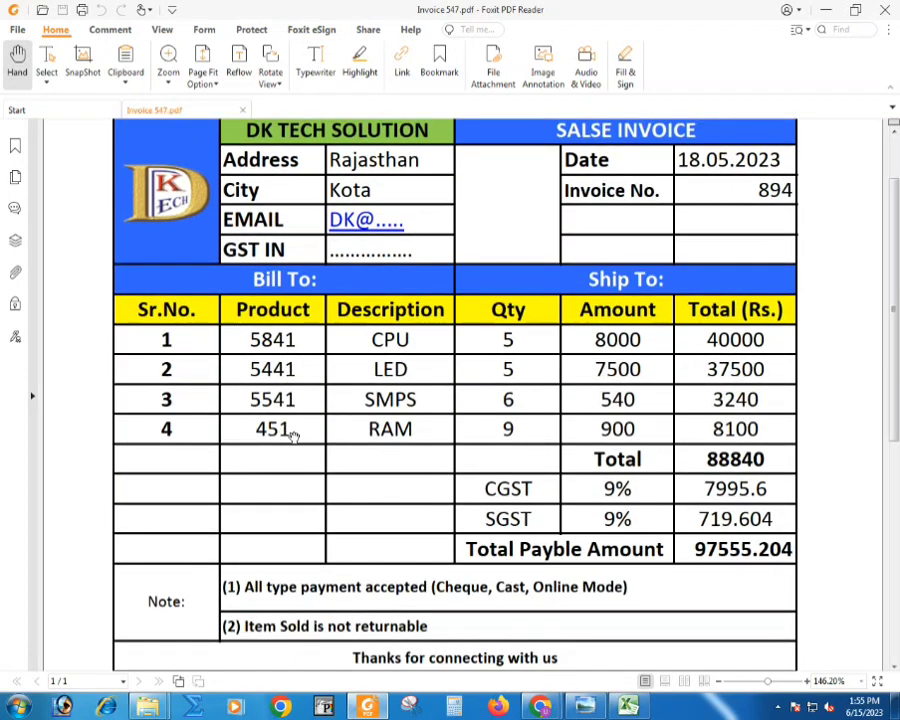
scroll(294, 436, up, 5)
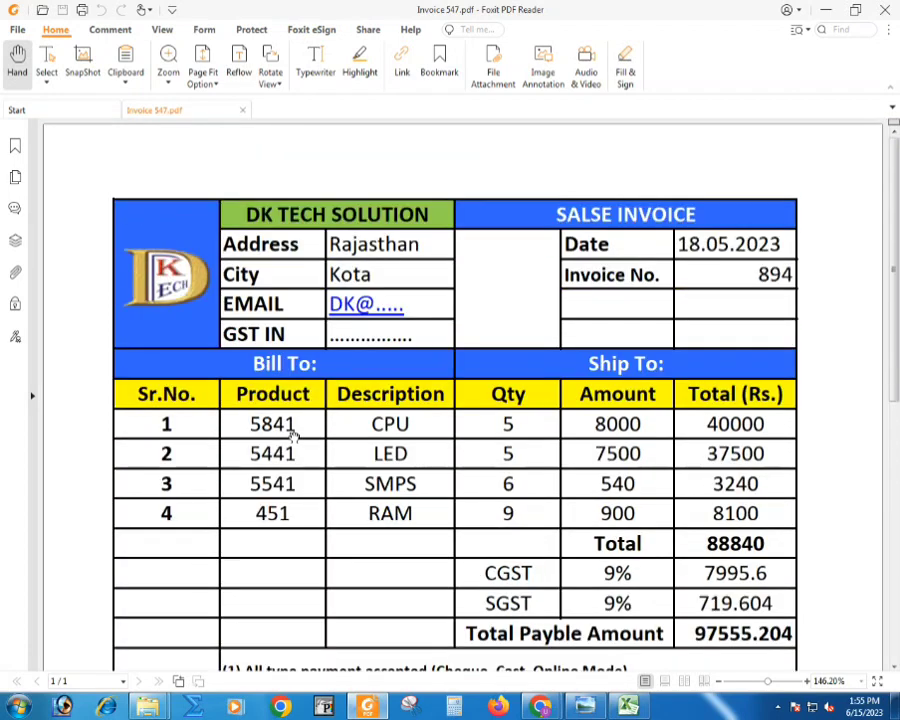
click(887, 8)
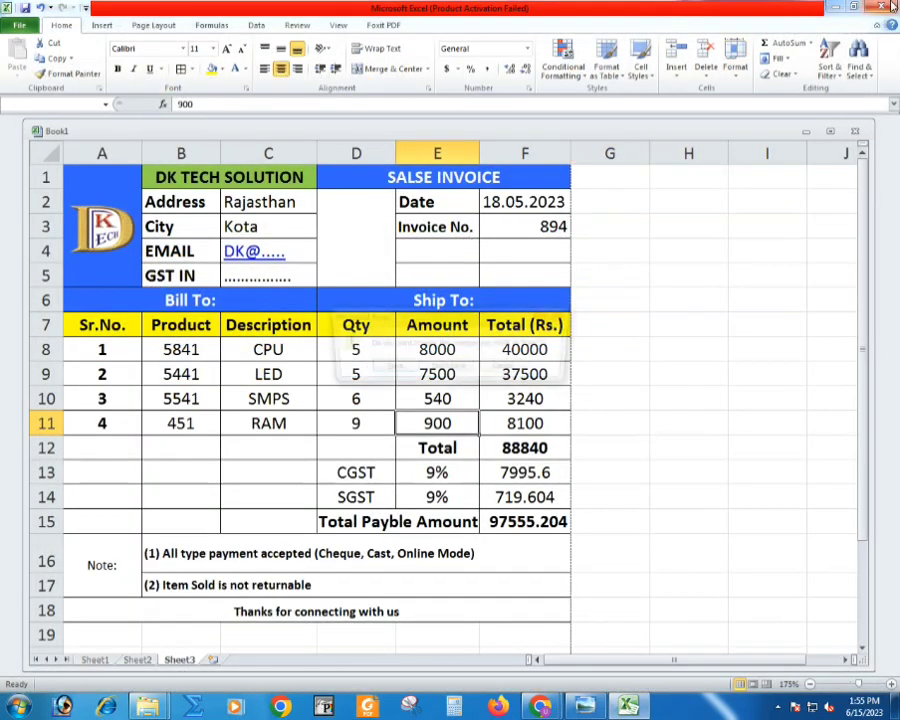
- Close the Excel workbook and choose to save its changes
key(alt+F4)
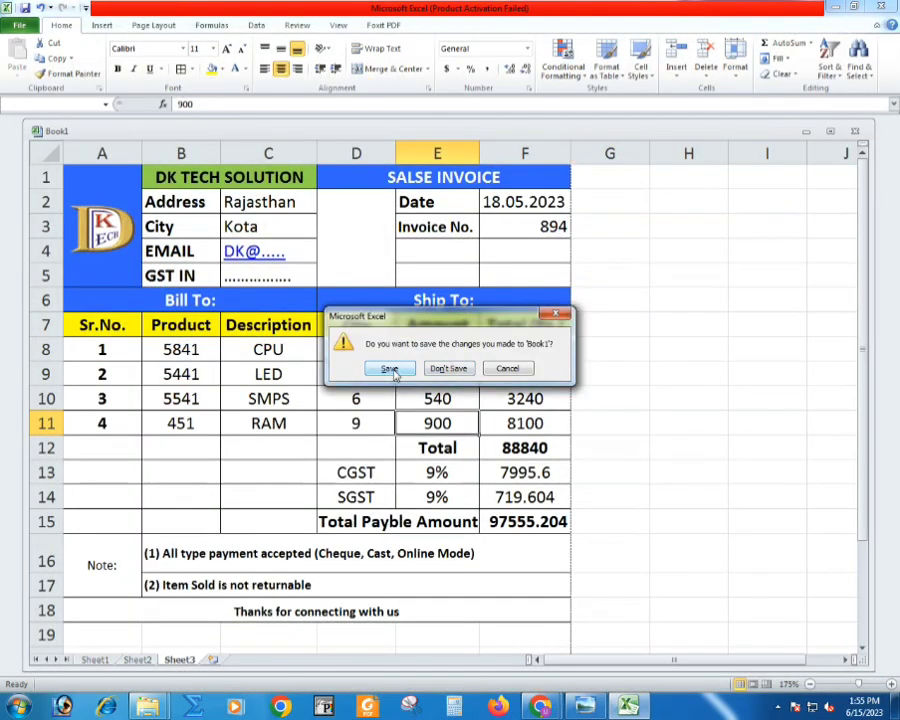
click(389, 369)
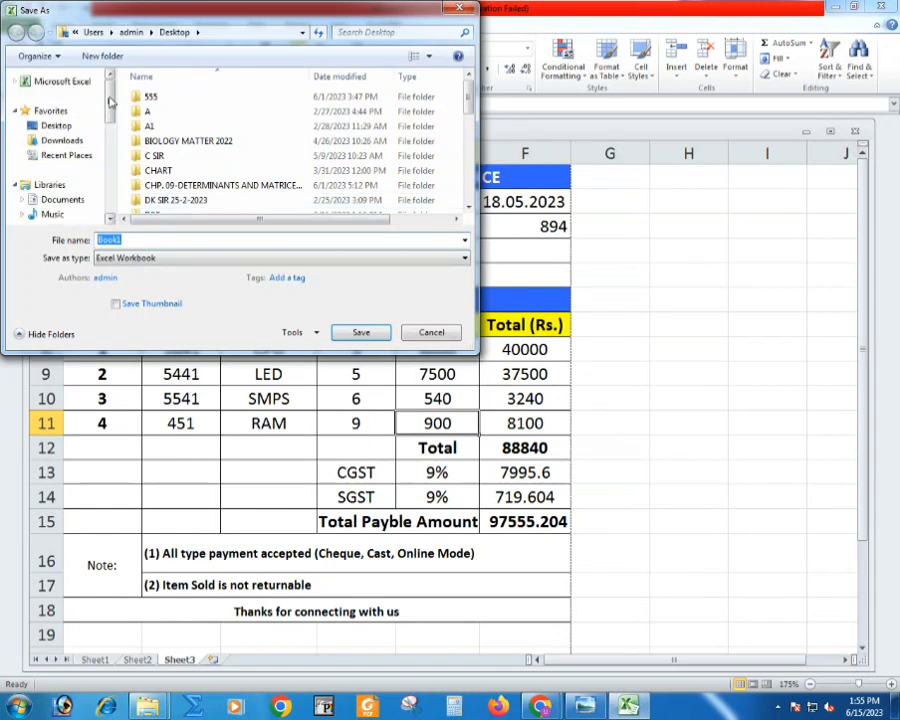